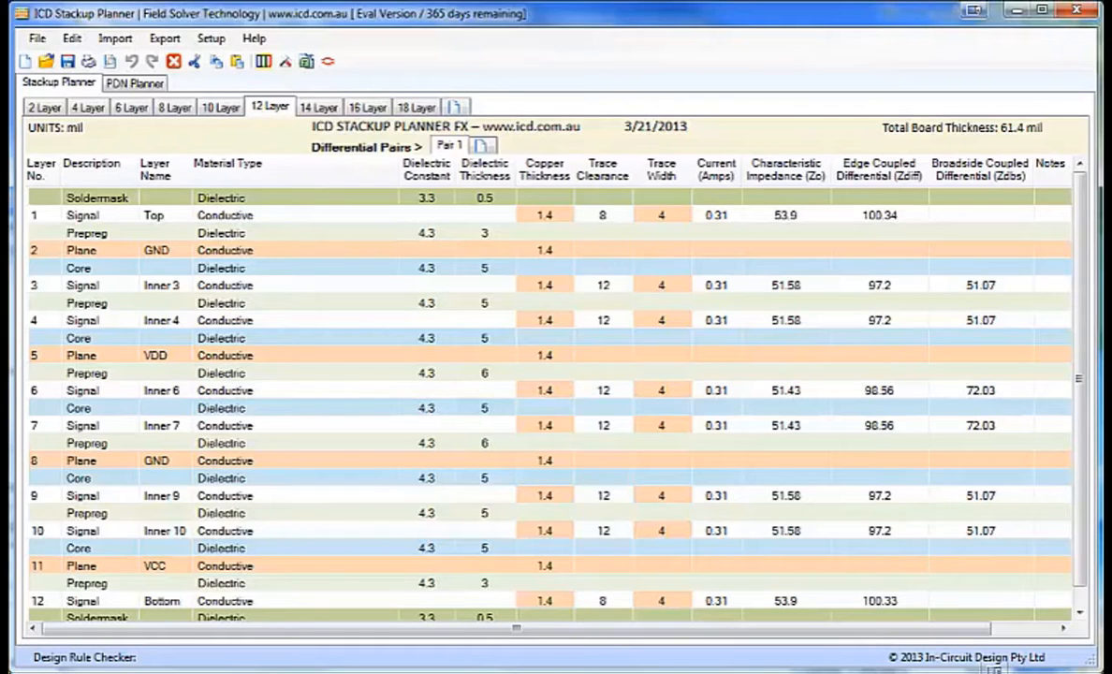
# Step: Switch to HyperLynx LineSim and examine the layer stackup of SP2HL demo.ffs in the Stackup Editor, closing the editor when done
pyautogui.click(446, 672)
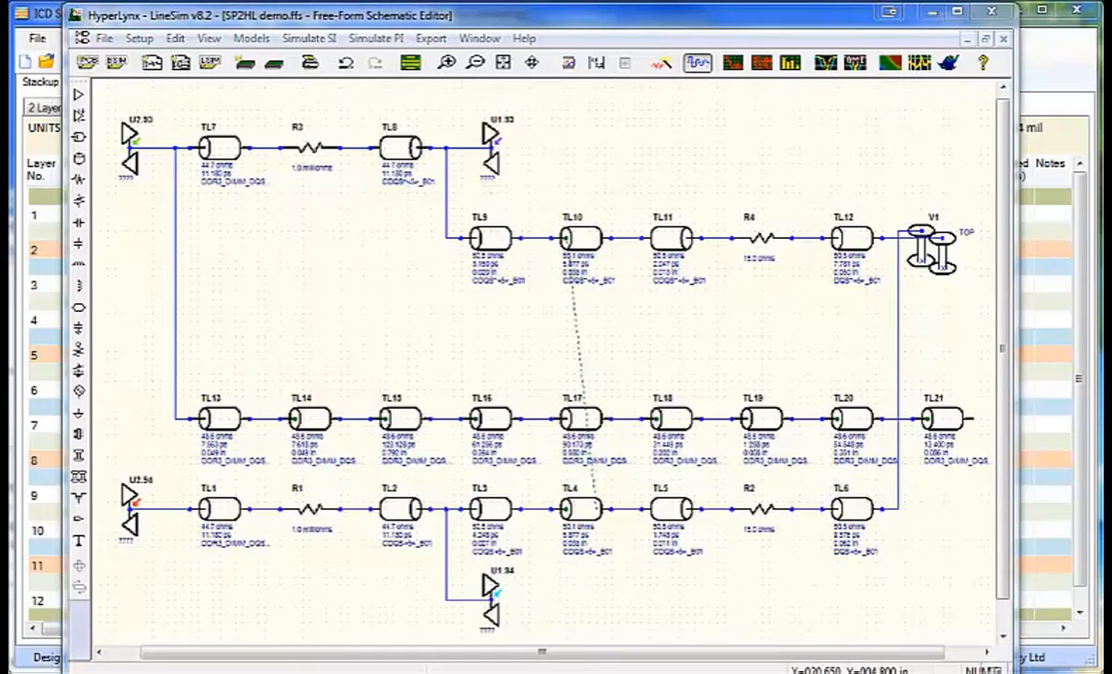
pyautogui.moveTo(1, 140); pyautogui.dragTo(476, 94)
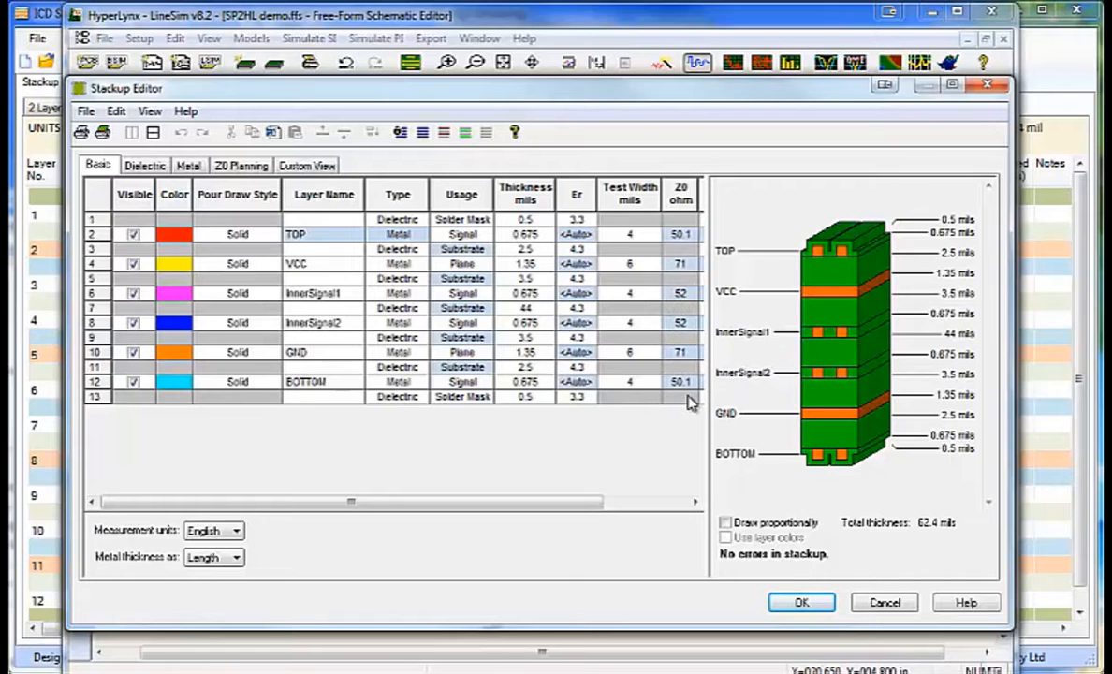
pyautogui.click(796, 602)
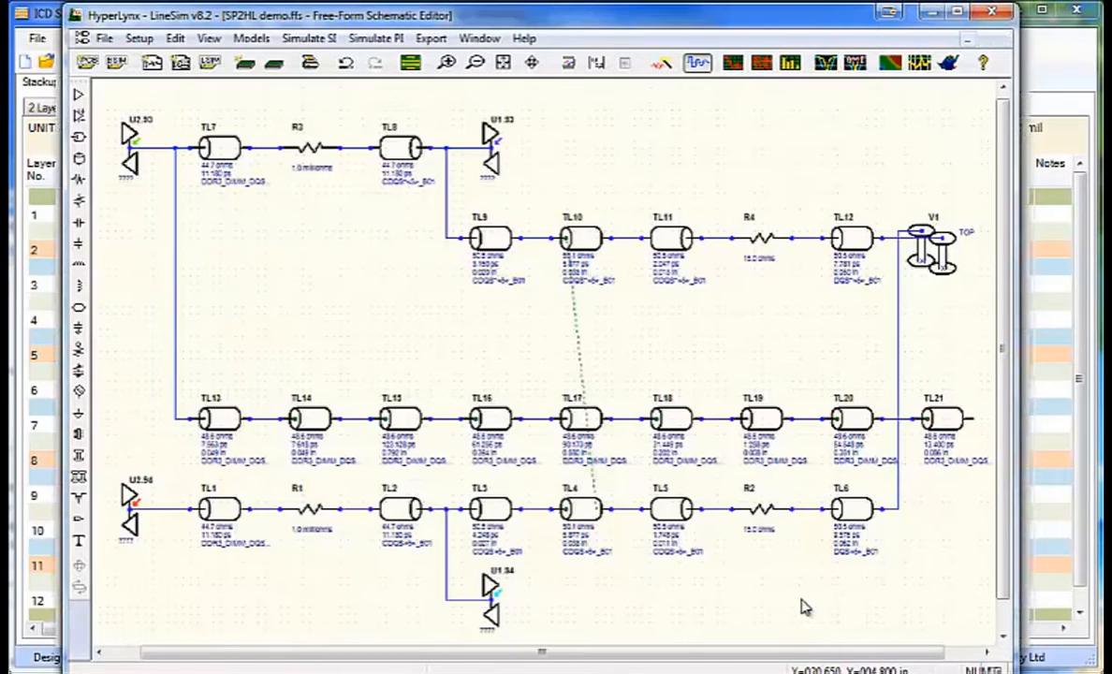
# Step: Switch back to ICD Stackup Planner and import the HyperLynx file SP2HL demo.ffs through the EDA translator
pyautogui.click(45, 20)
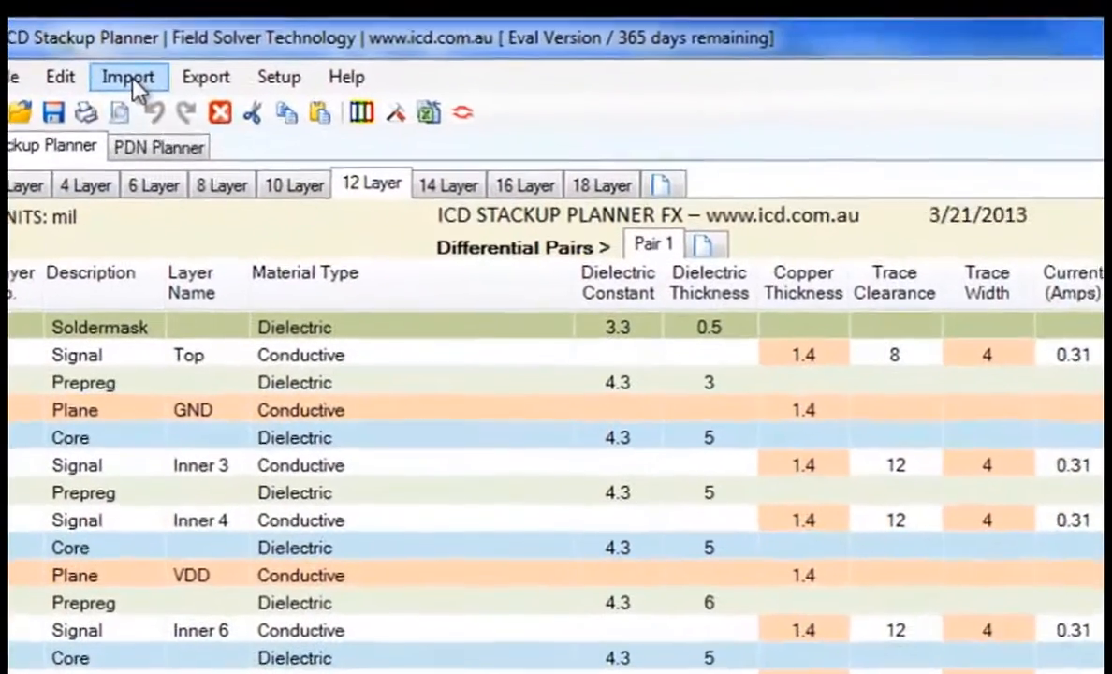
pyautogui.click(112, 38)
pyautogui.moveTo(191, 147)
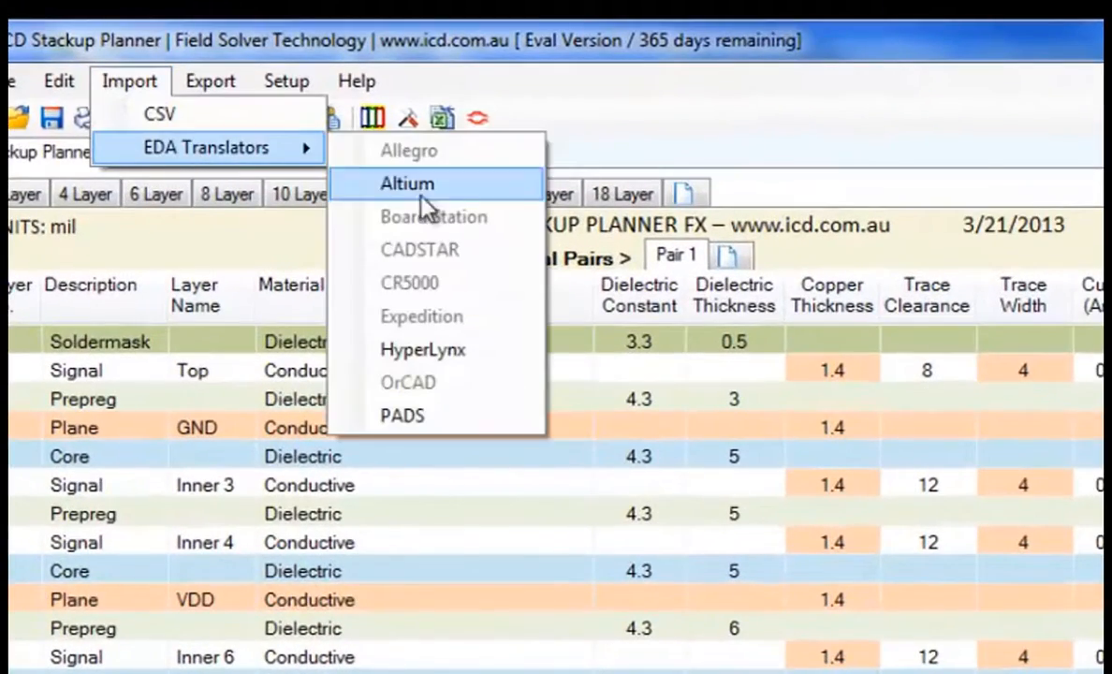
pyautogui.click(412, 352)
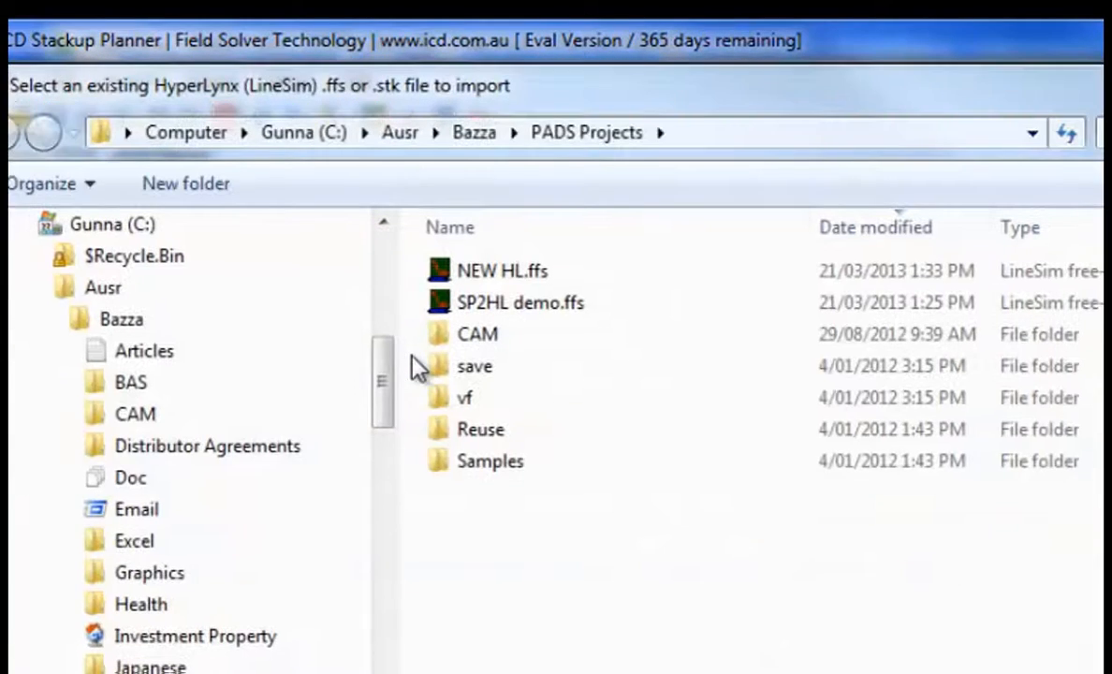
pyautogui.click(524, 309)
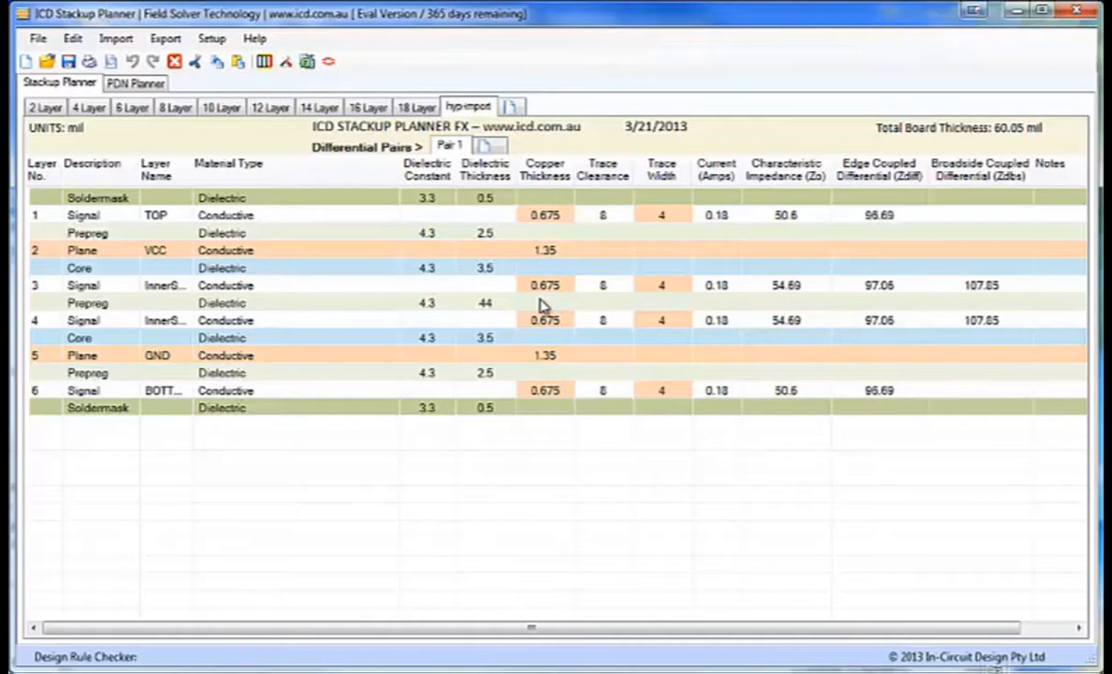
# Step: Replace the prepreg below the TOP layer with the FR408 106 library prepreg, 75% resin, 2.2 mil thick, rated at 2GHz (250ps)
pyautogui.rightClick(293, 231)
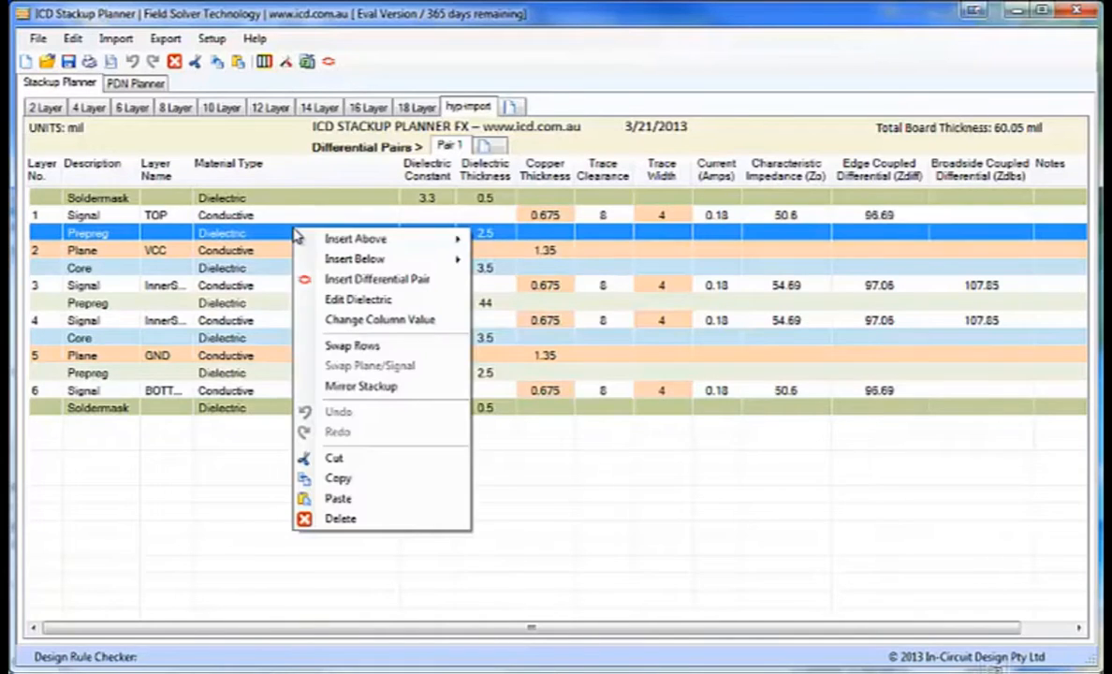
pyautogui.click(354, 301)
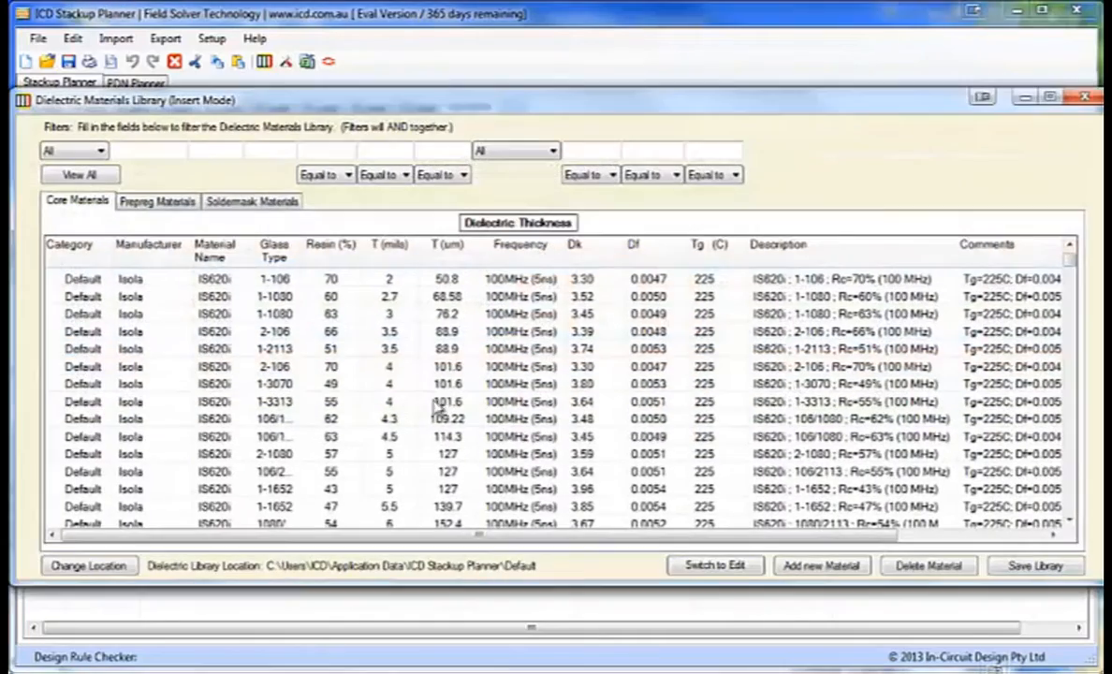
pyautogui.click(158, 202)
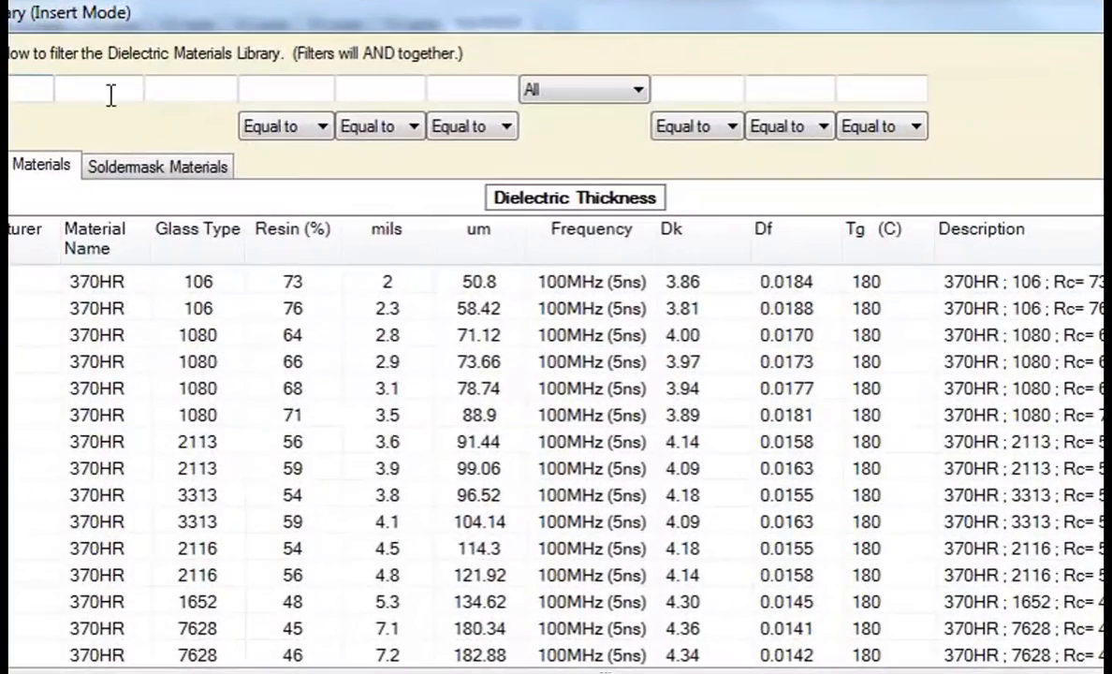
pyautogui.click(223, 150)
pyautogui.write('FR408')
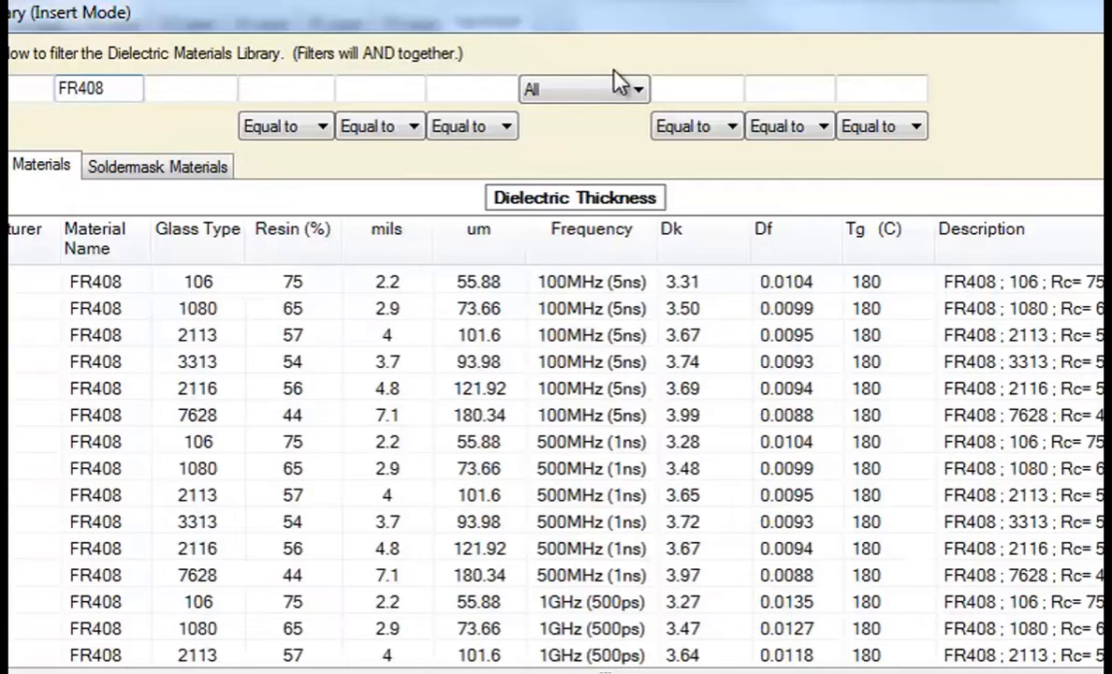
pyautogui.click(635, 89)
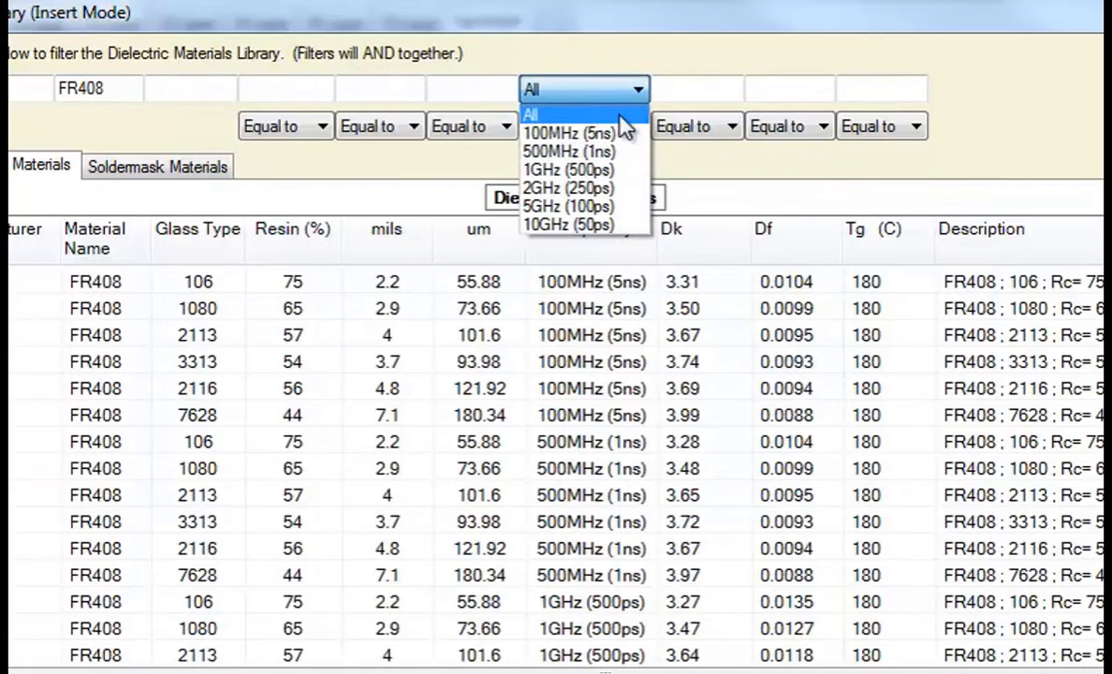
pyautogui.click(588, 189)
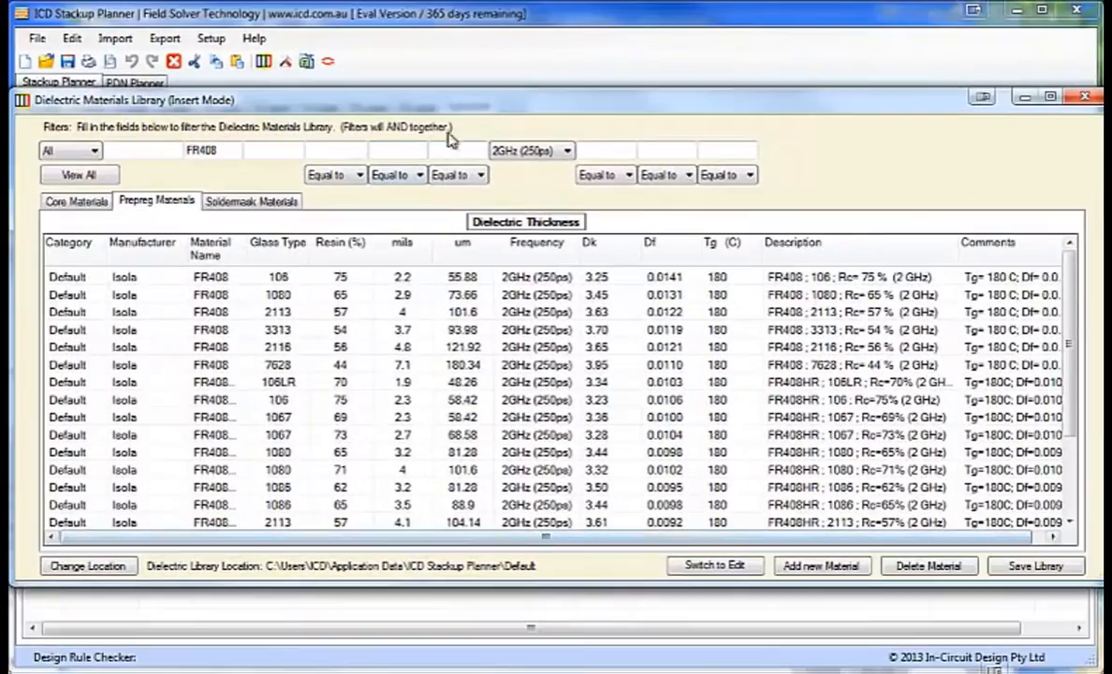
pyautogui.moveTo(479, 103); pyautogui.dragTo(468, 267)
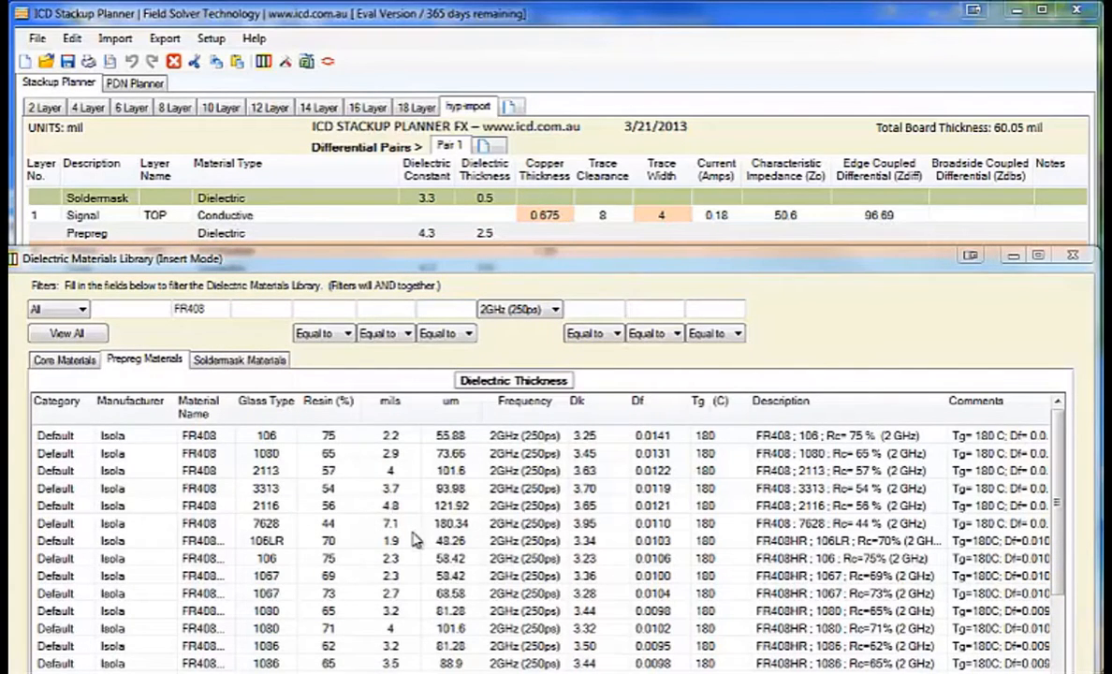
pyautogui.doubleClick(378, 439)
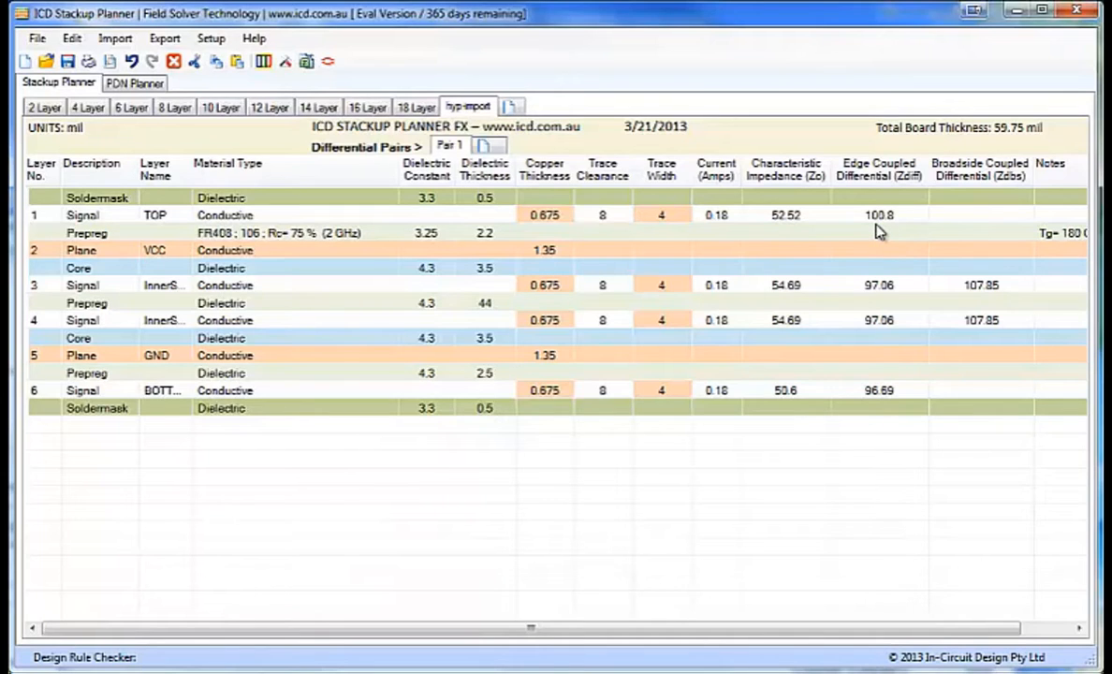
# Step: Replace the core below the VCC plane with the FR408 1-1080 library core, 59% resin, 2.7 mil thick, rated at 2GHz (250ps)
pyautogui.click(361, 271)
pyautogui.rightClick(361, 271)
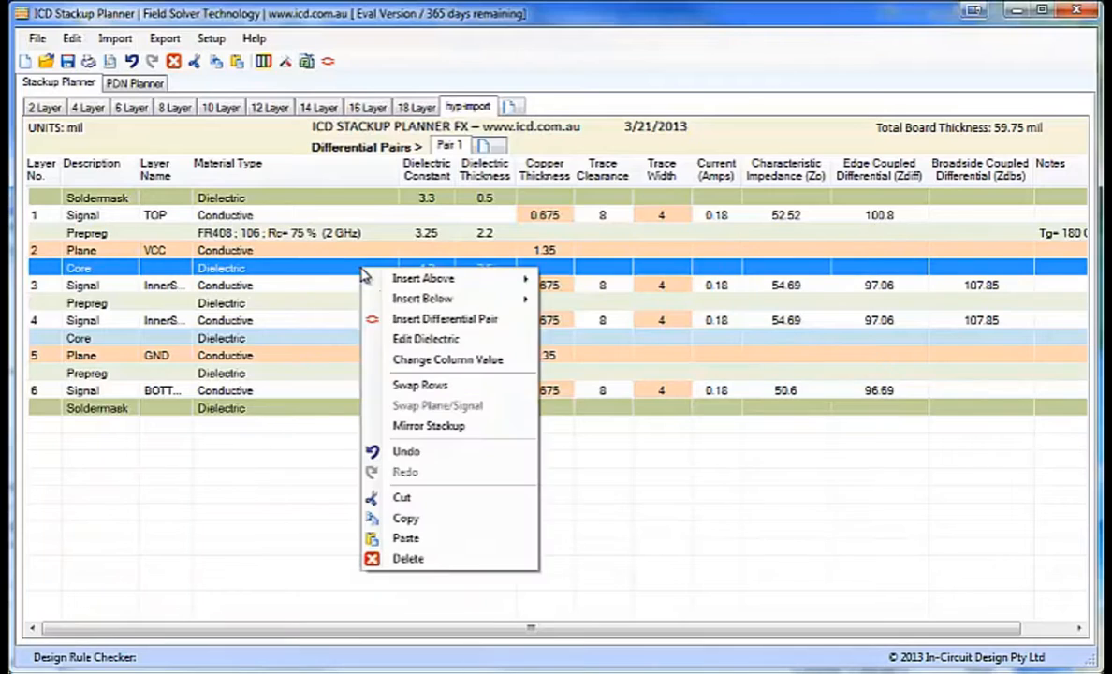
pyautogui.click(459, 342)
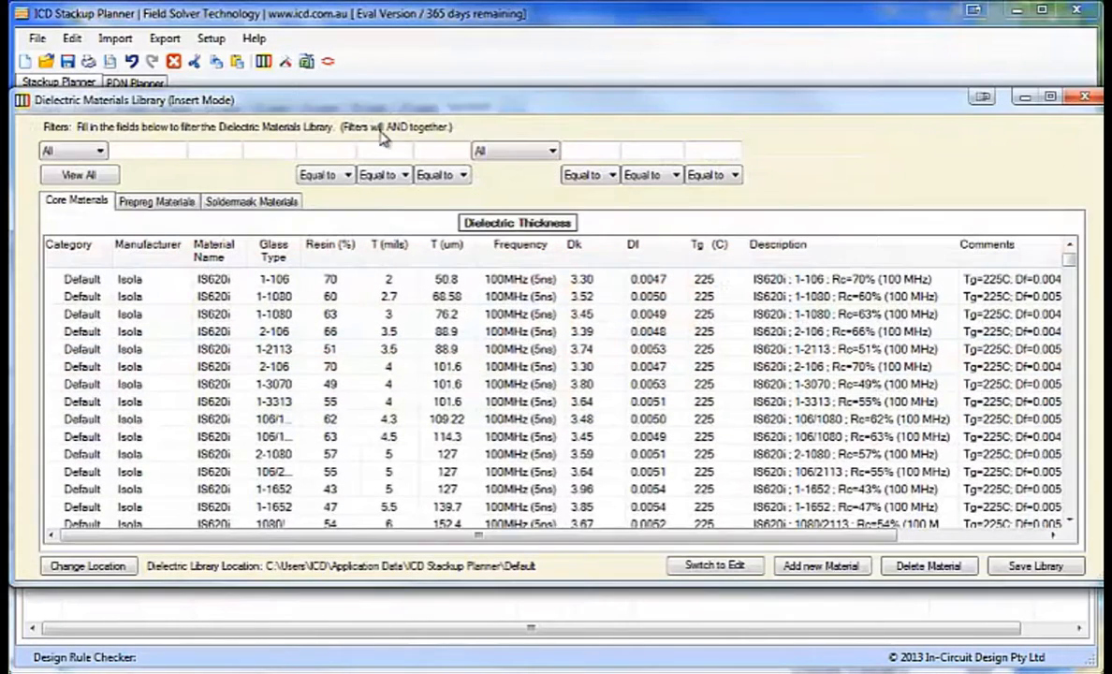
pyautogui.click(211, 149)
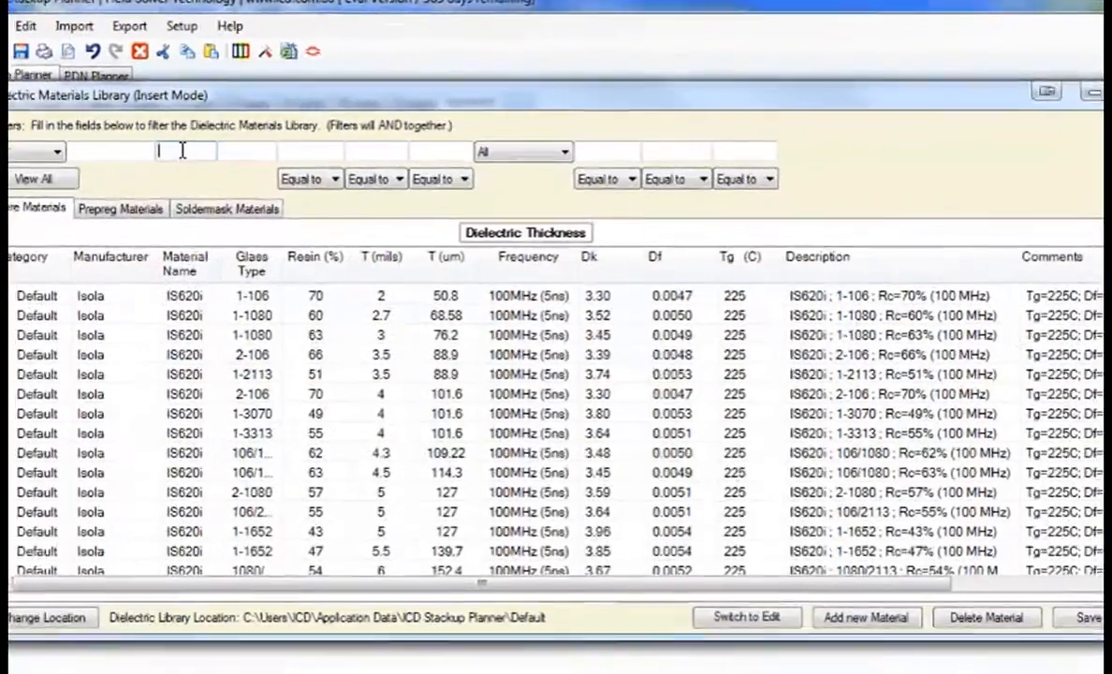
pyautogui.write('FR')
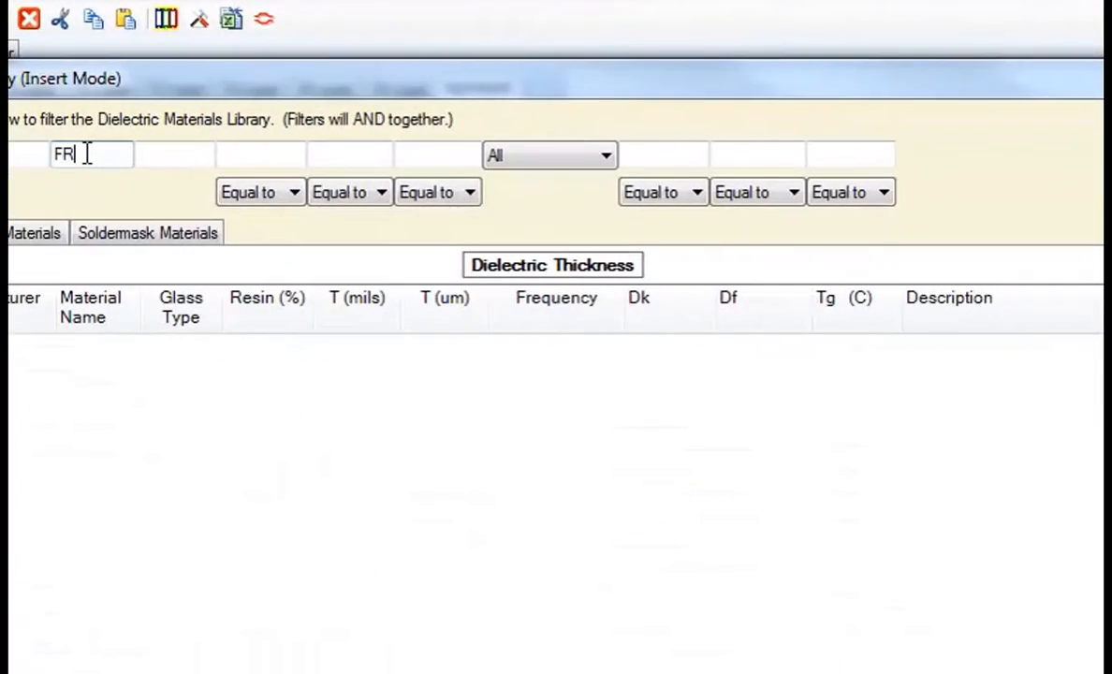
pyautogui.write('408')
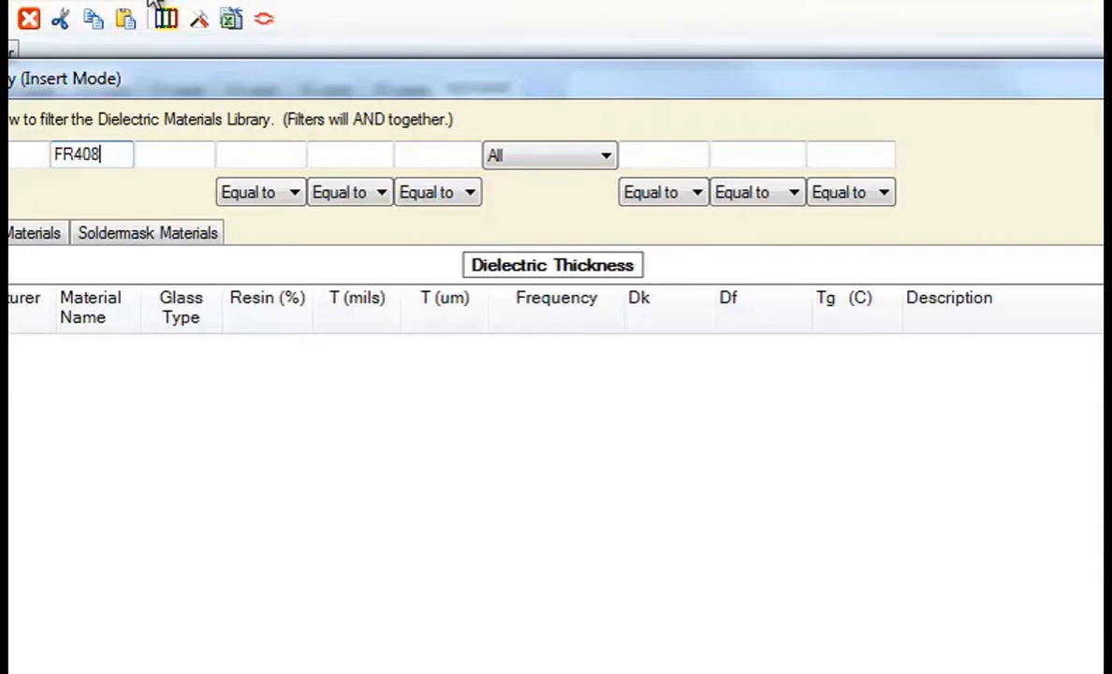
pyautogui.click(607, 155)
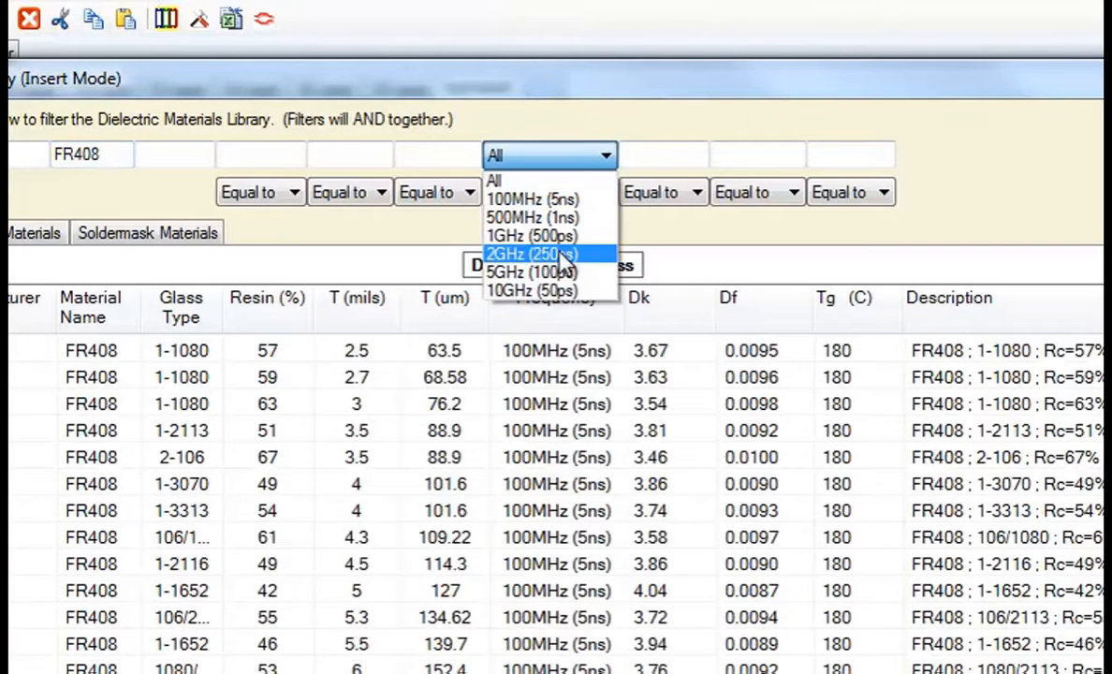
pyautogui.click(558, 255)
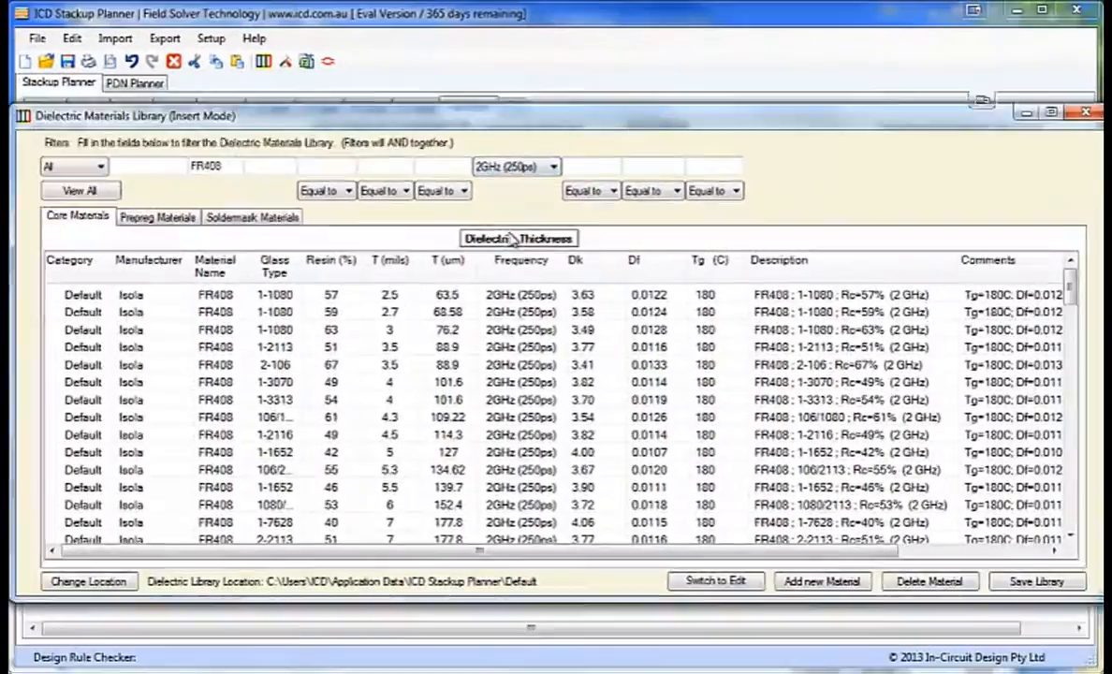
pyautogui.moveTo(511, 120); pyautogui.dragTo(471, 307)
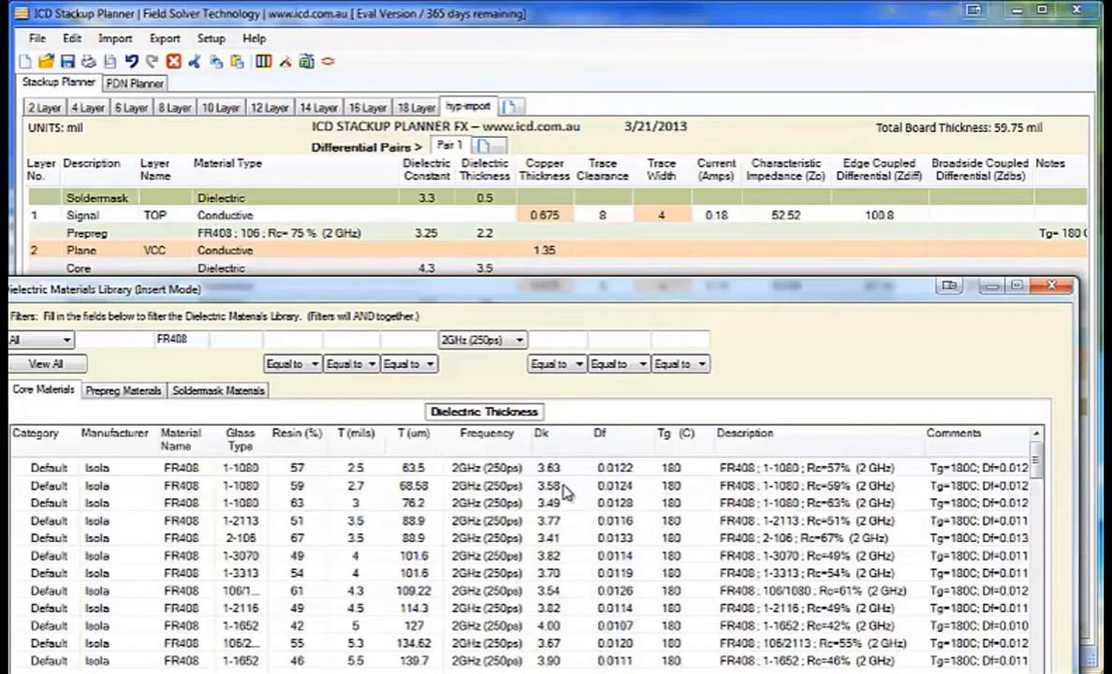
pyautogui.doubleClick(359, 488)
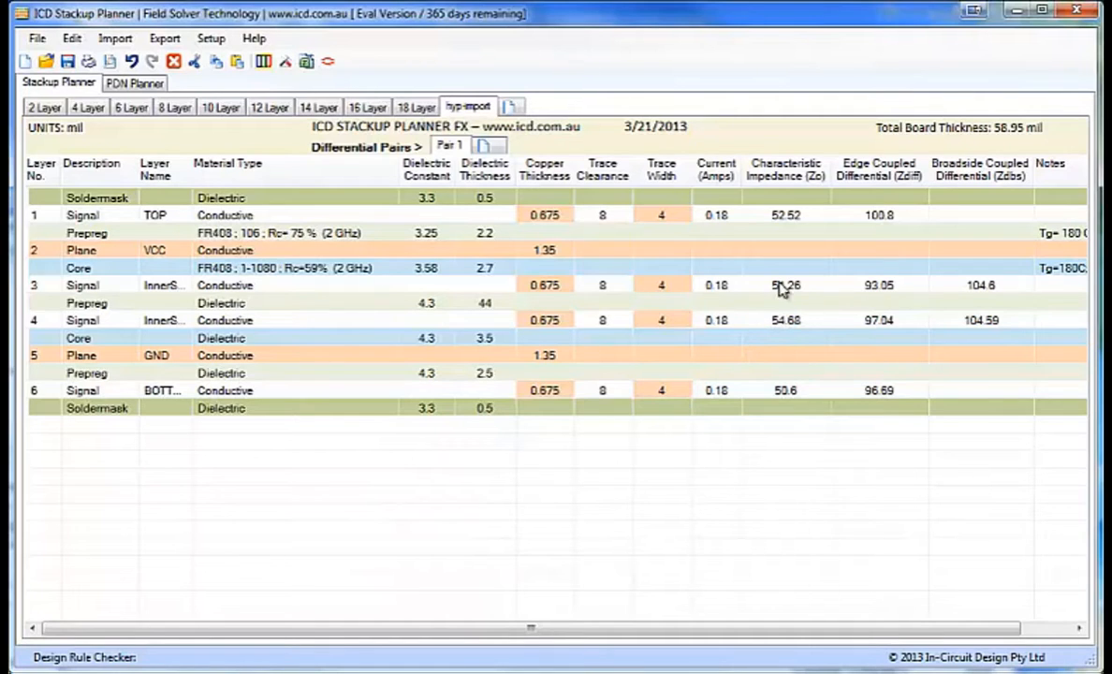
# Step: Copy the FR408 106 prepreg row and paste it both above and below the 44 mil dielectric between the inner signal layers
pyautogui.click(343, 309)
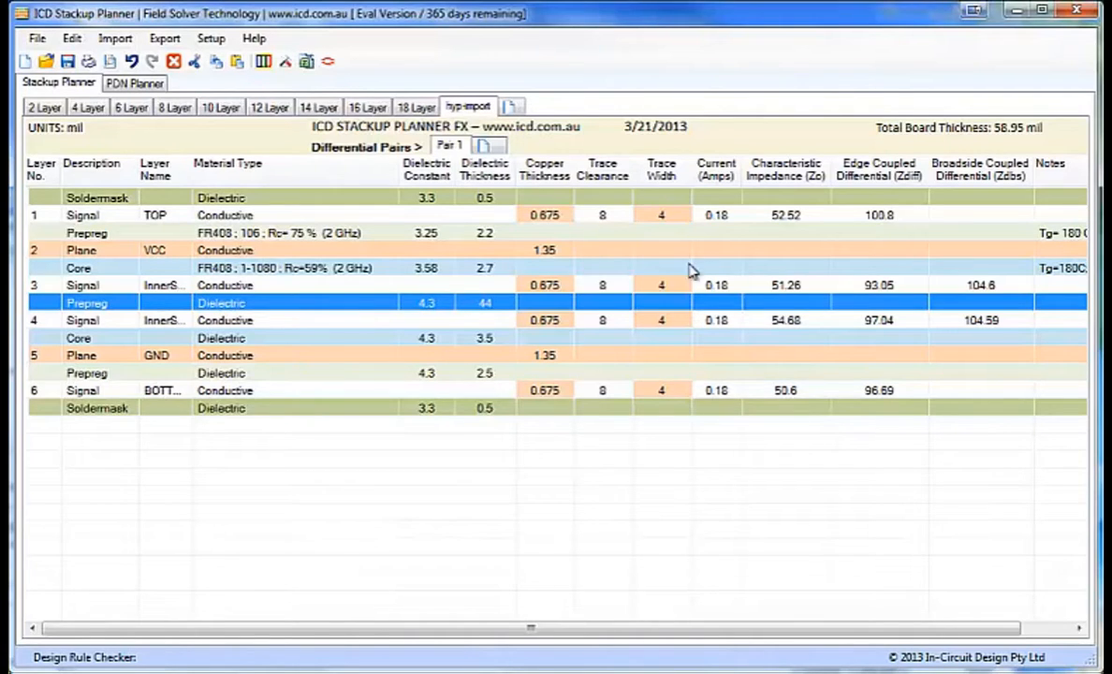
pyautogui.click(478, 236)
pyautogui.rightClick(477, 246)
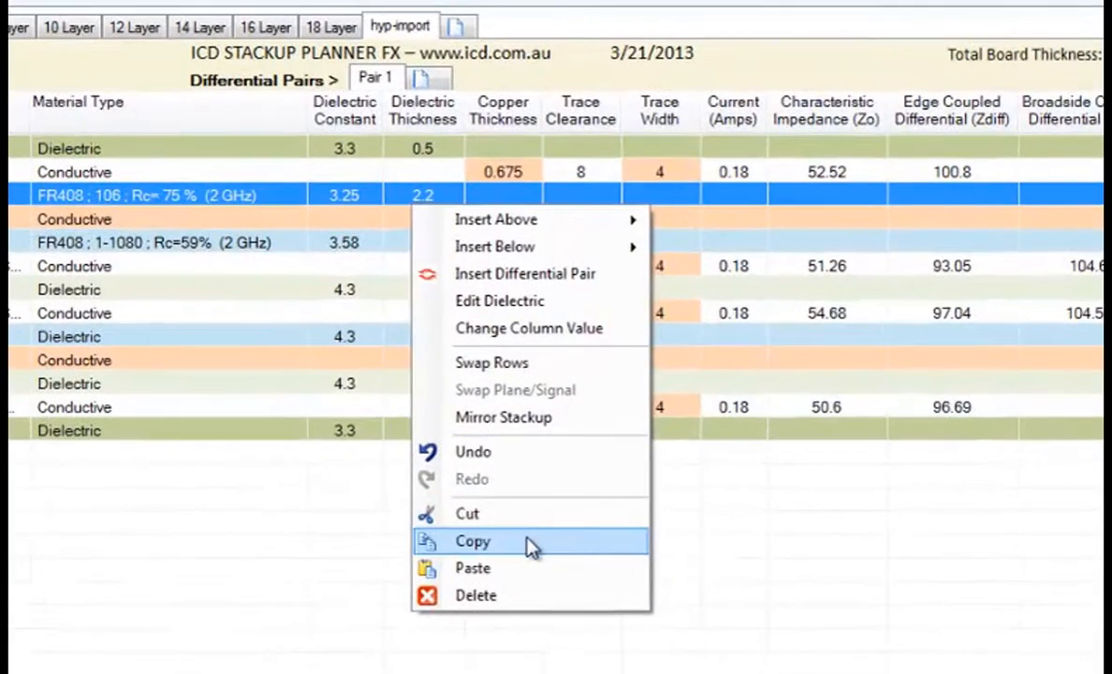
pyautogui.click(530, 548)
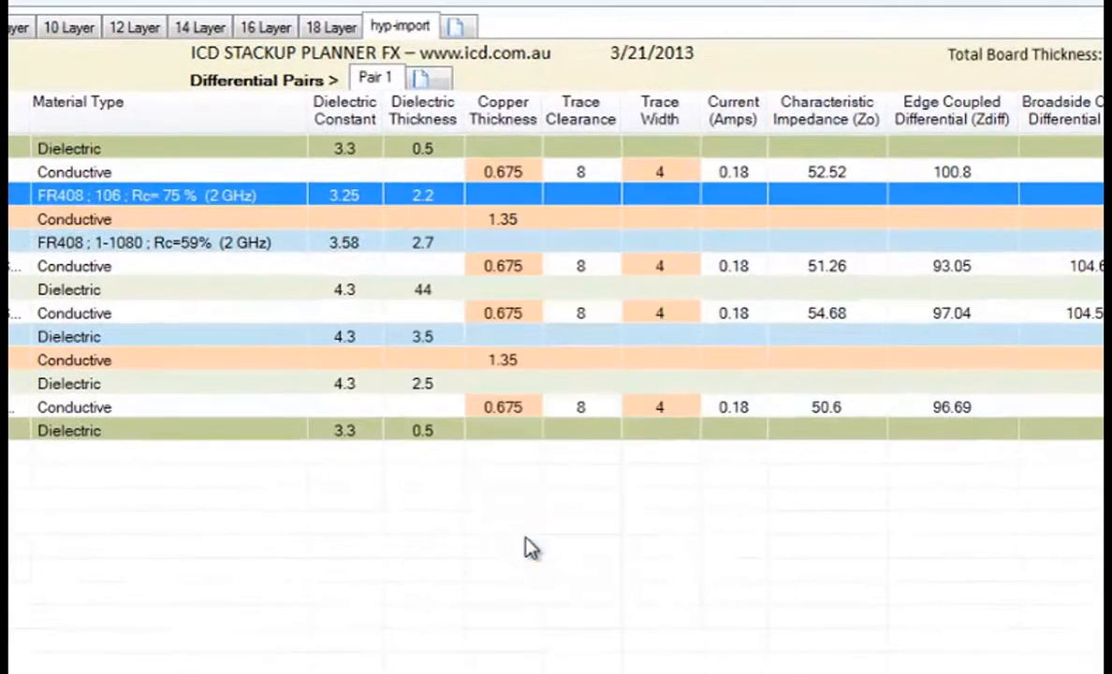
pyautogui.click(338, 291)
pyautogui.rightClick(335, 294)
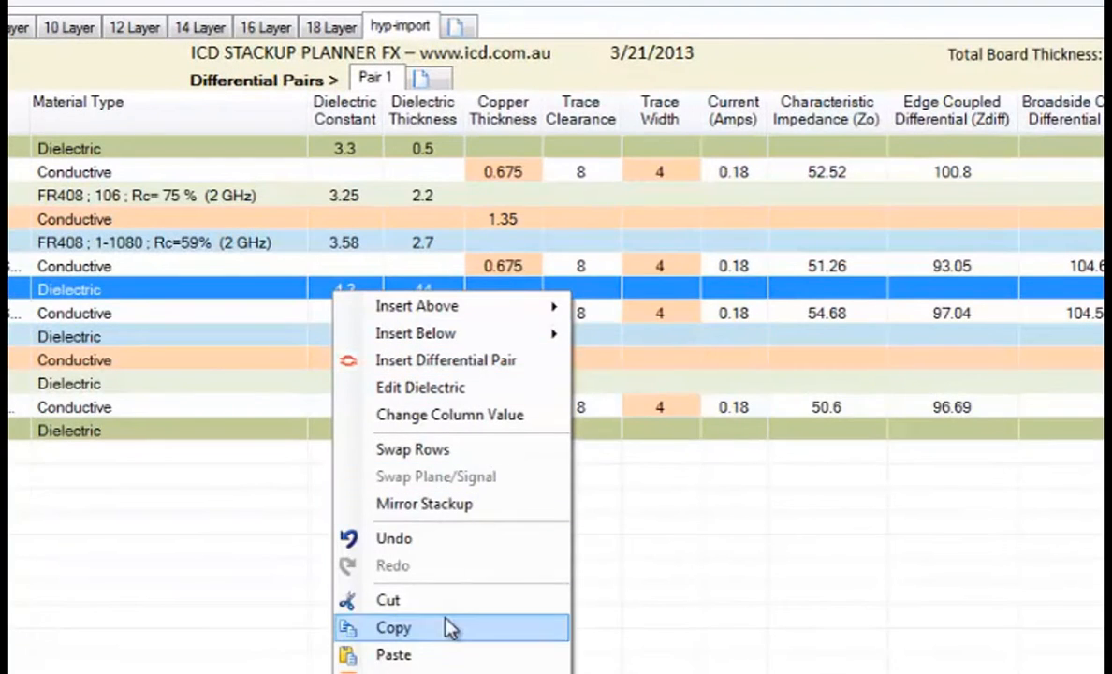
pyautogui.click(437, 655)
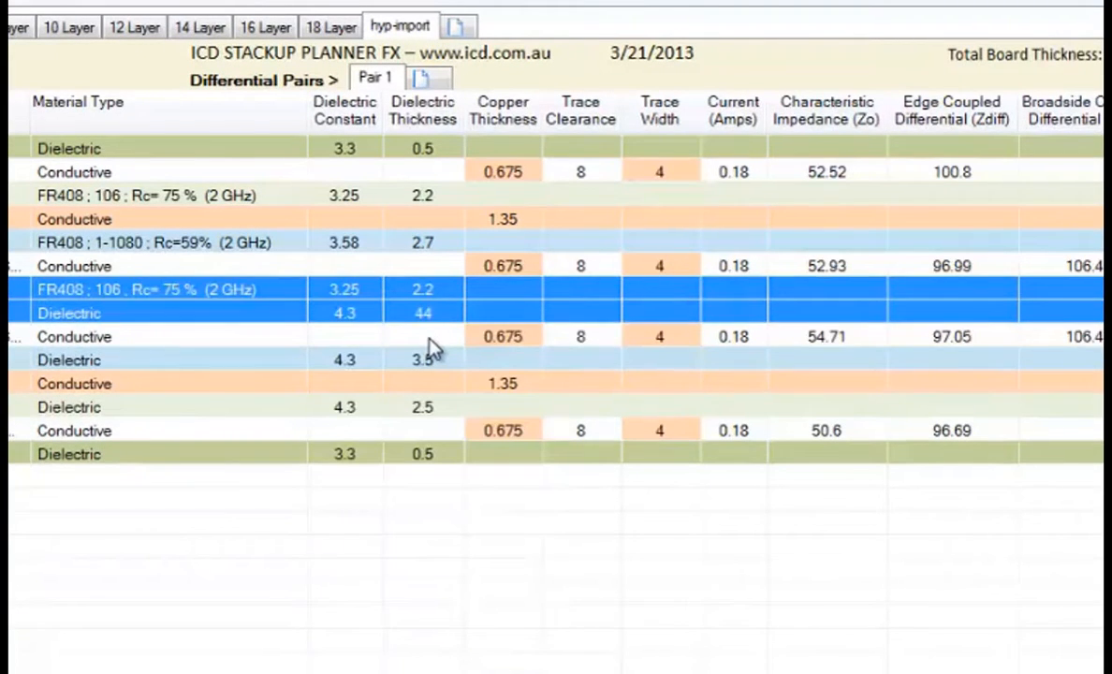
pyautogui.click(432, 347)
pyautogui.rightClick(430, 338)
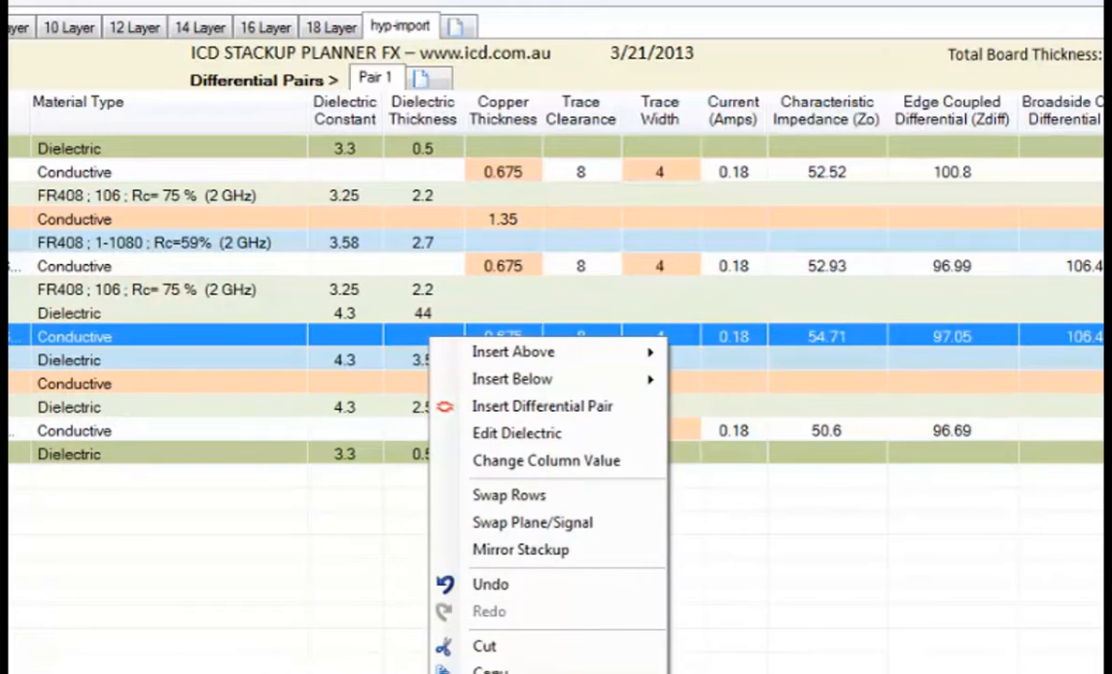
pyautogui.click(523, 671)
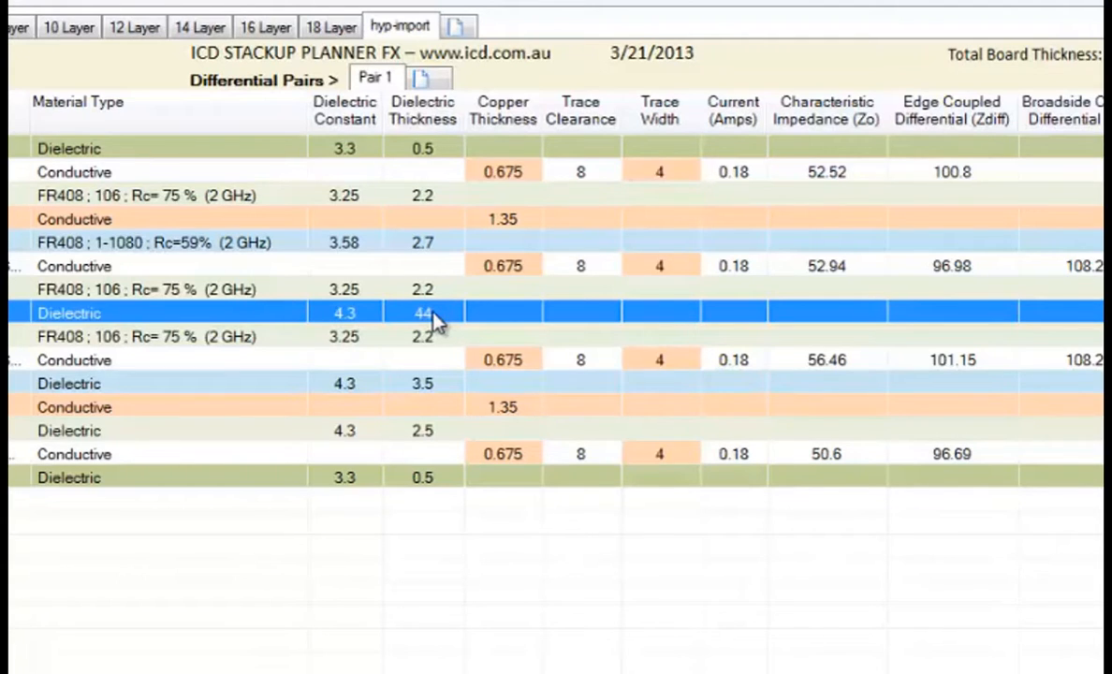
# Step: Edit the 44 mil dielectric from the materials library, filtering it by material name FR408 and frequency 2GHz (250ps)
pyautogui.rightClick(434, 314)
pyautogui.click(537, 421)
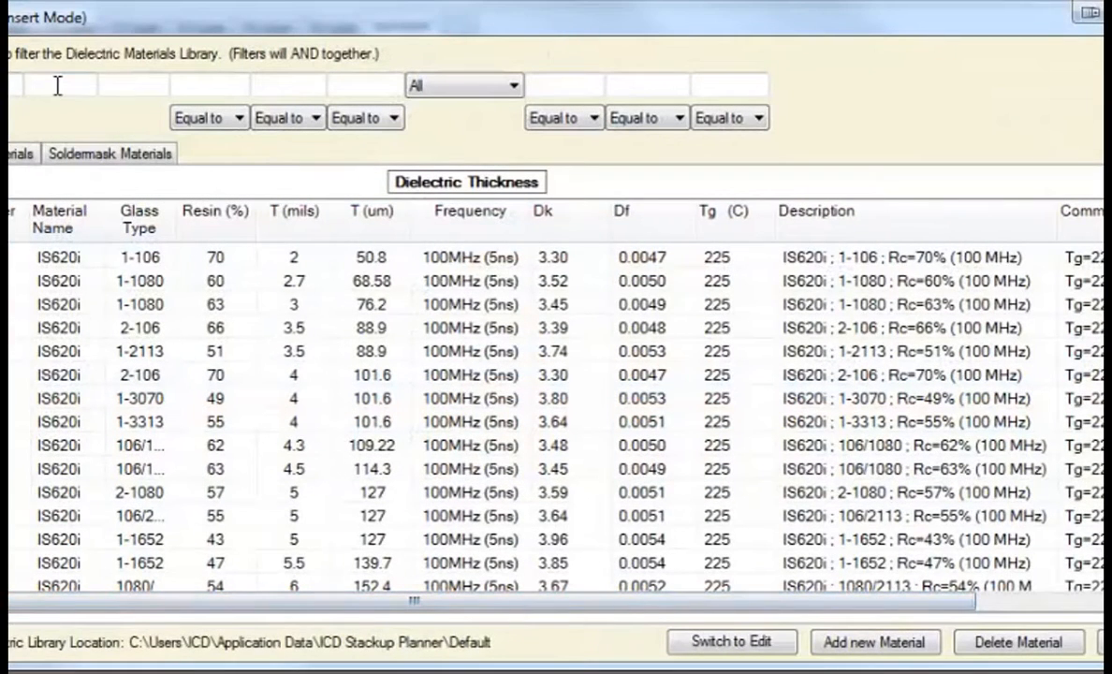
pyautogui.click(57, 86)
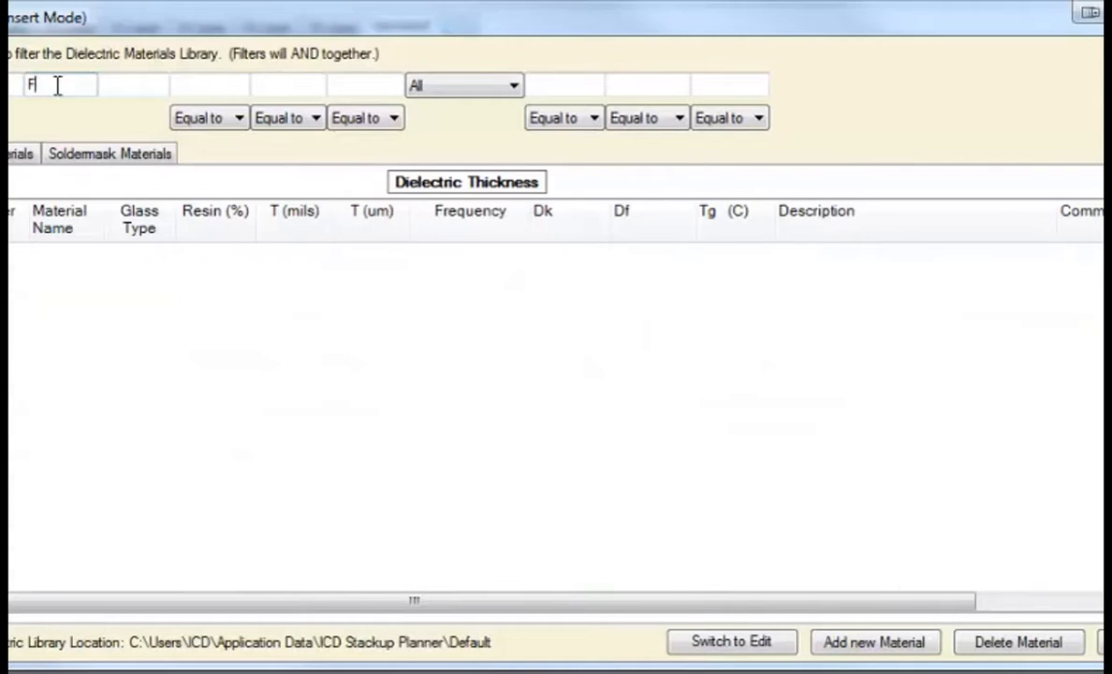
pyautogui.write('FR40')
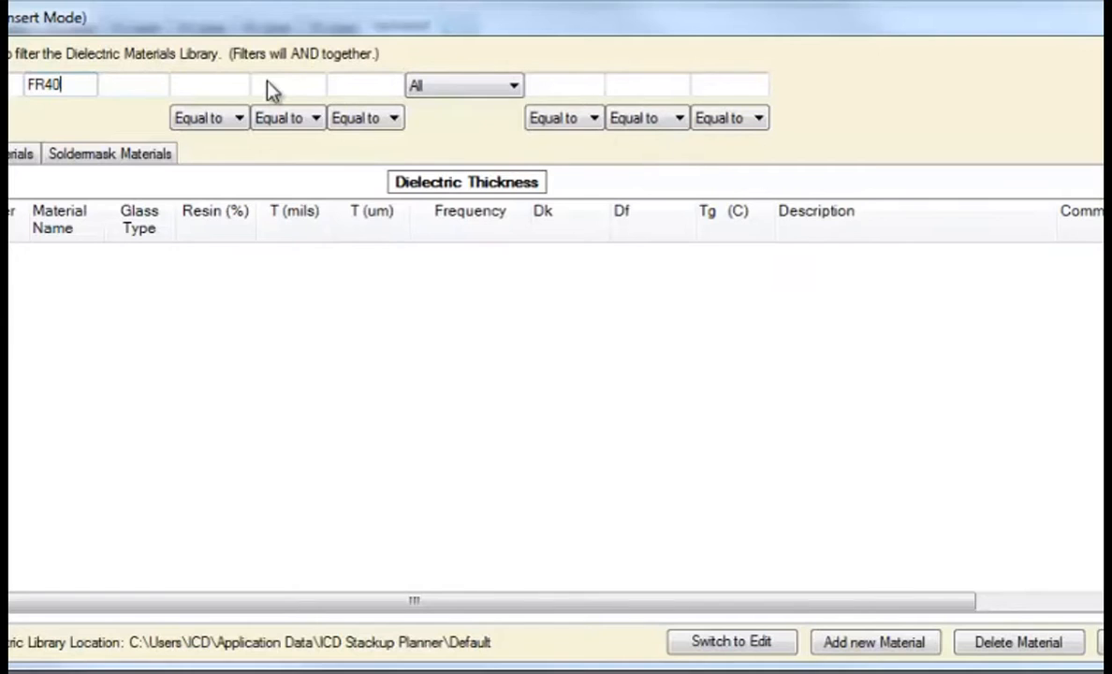
pyautogui.write('8')
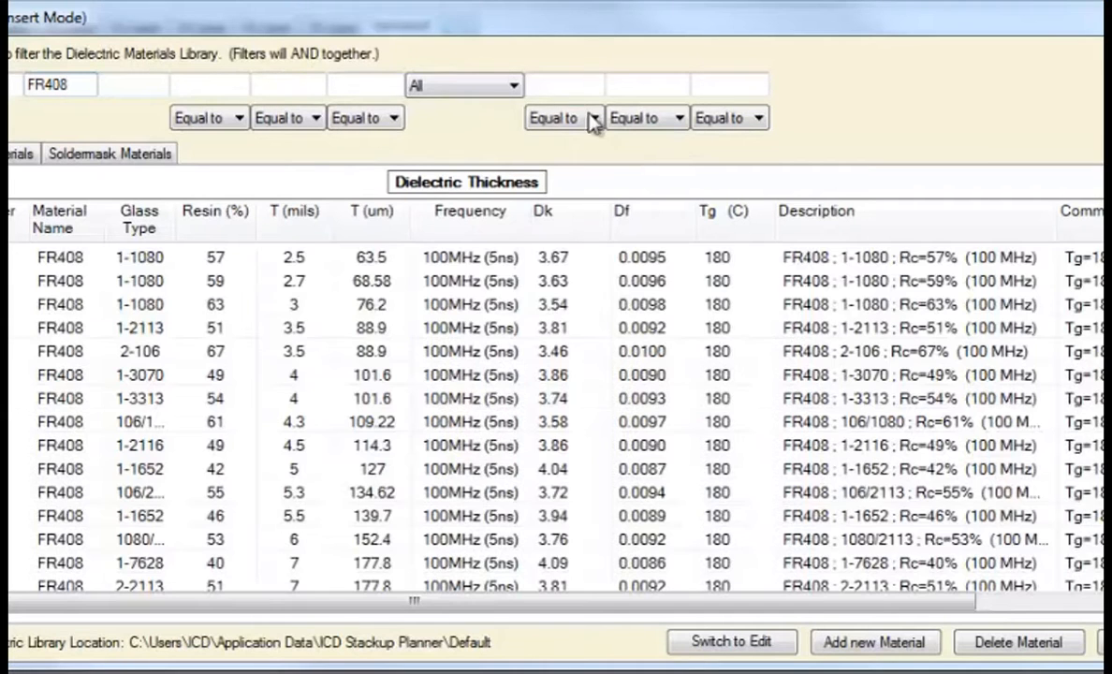
pyautogui.click(512, 86)
pyautogui.click(454, 173)
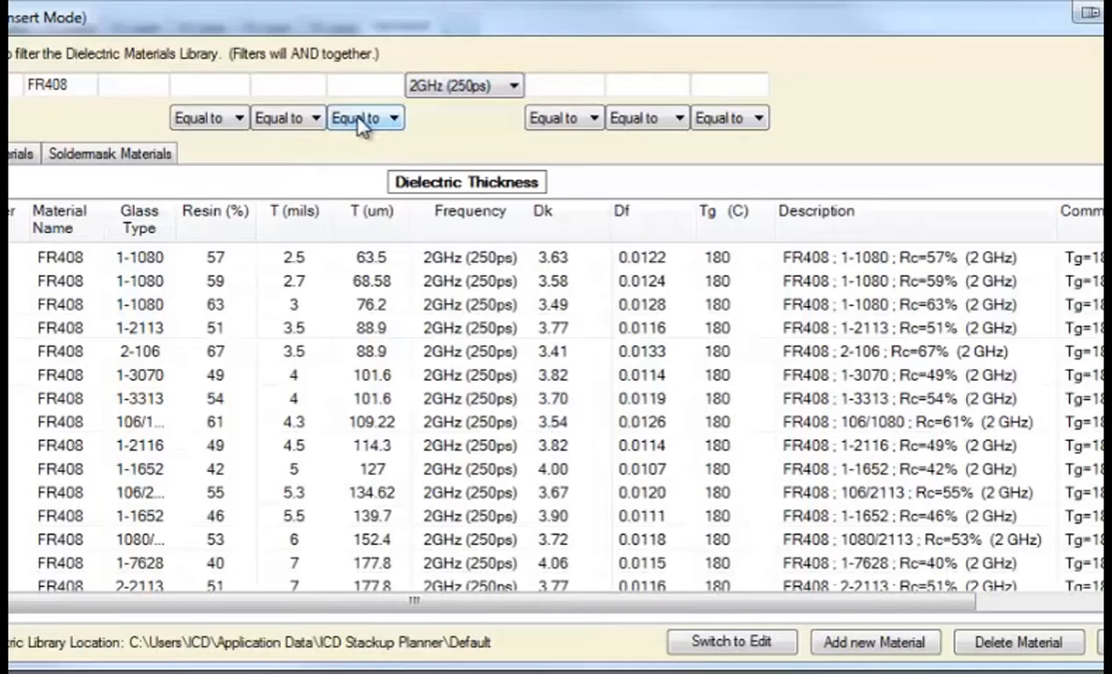
# Step: Filter for thicknesses greater than 40 mils and insert the FR408 6-7628 core, 40% resin, 42 mil thick
pyautogui.click(288, 86)
pyautogui.write('4')
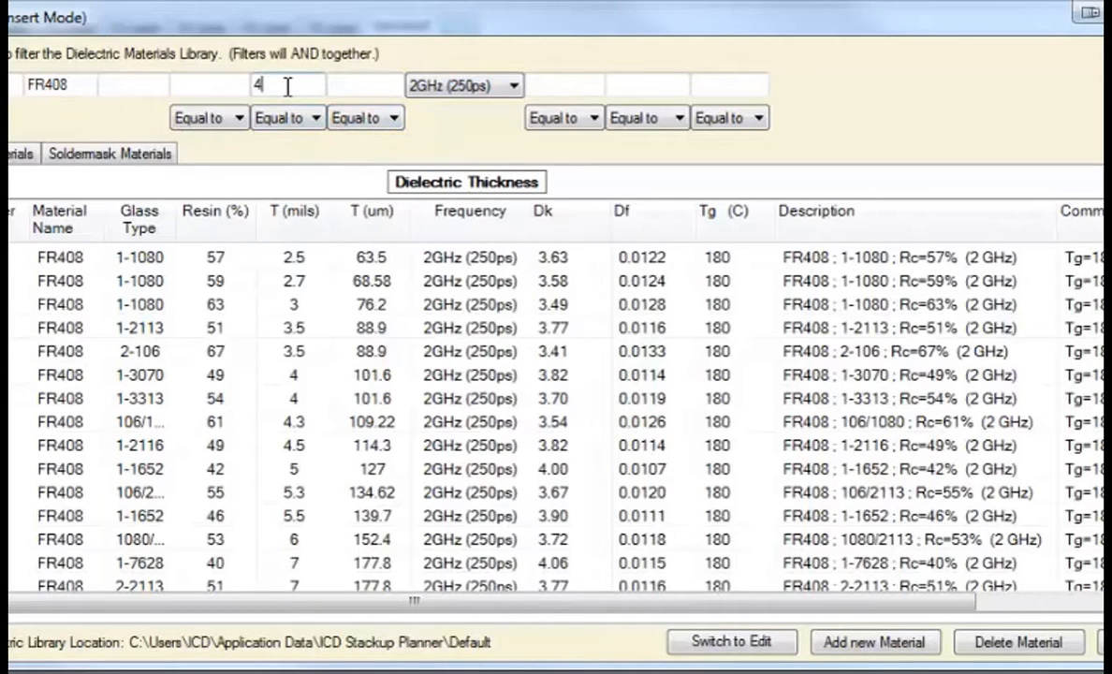
pyautogui.write('0')
pyautogui.click(316, 125)
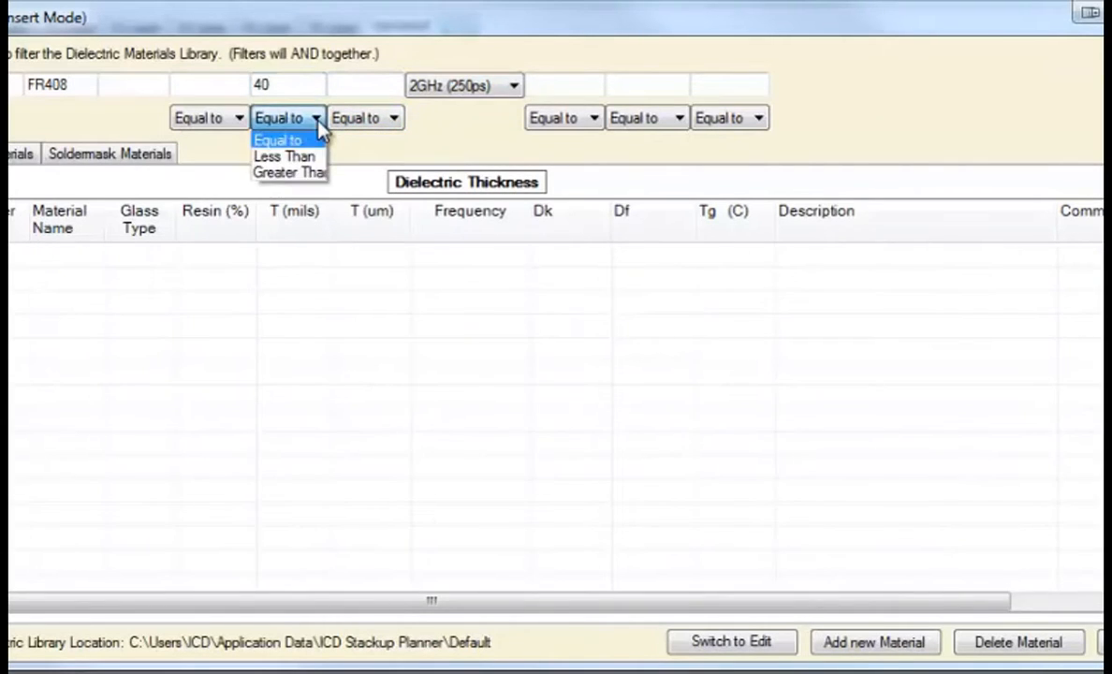
pyautogui.click(315, 174)
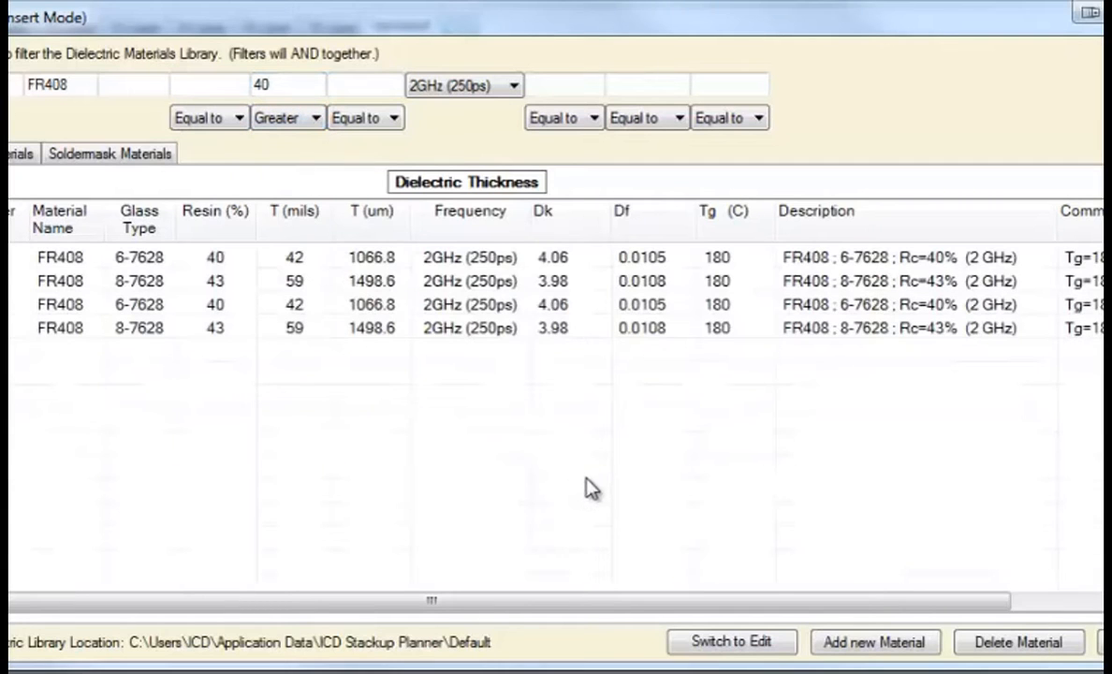
pyautogui.doubleClick(292, 258)
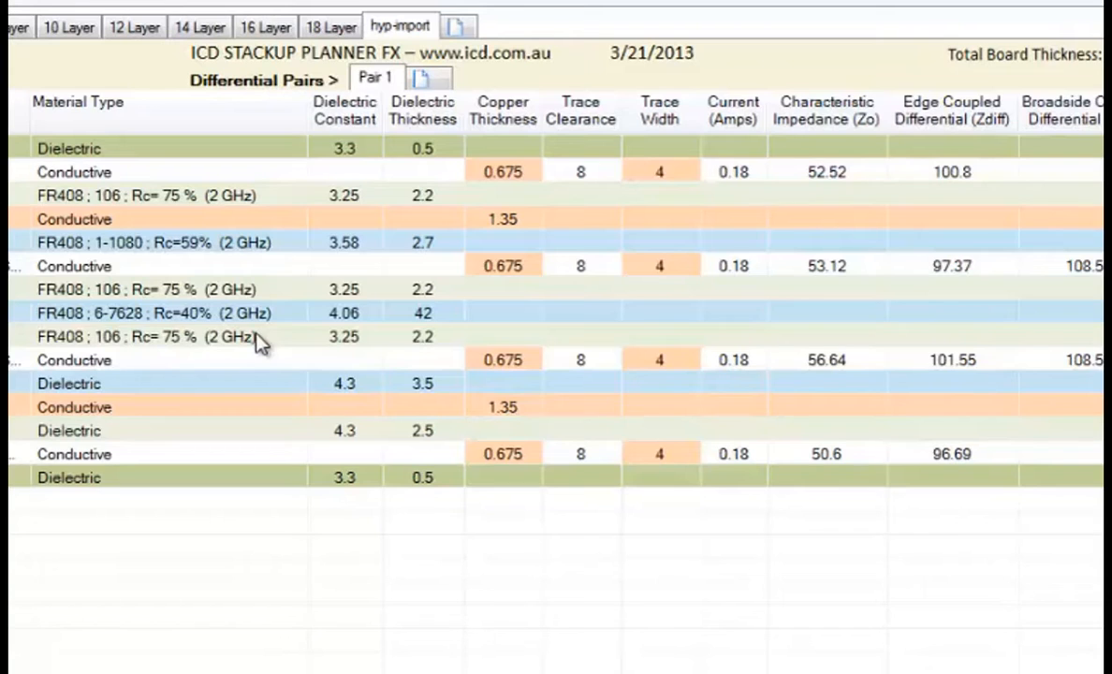
# Step: Replace the generic 3.5 mil core above the GND plane with a copy of the FR408 1-1080 core row
pyautogui.click(254, 242)
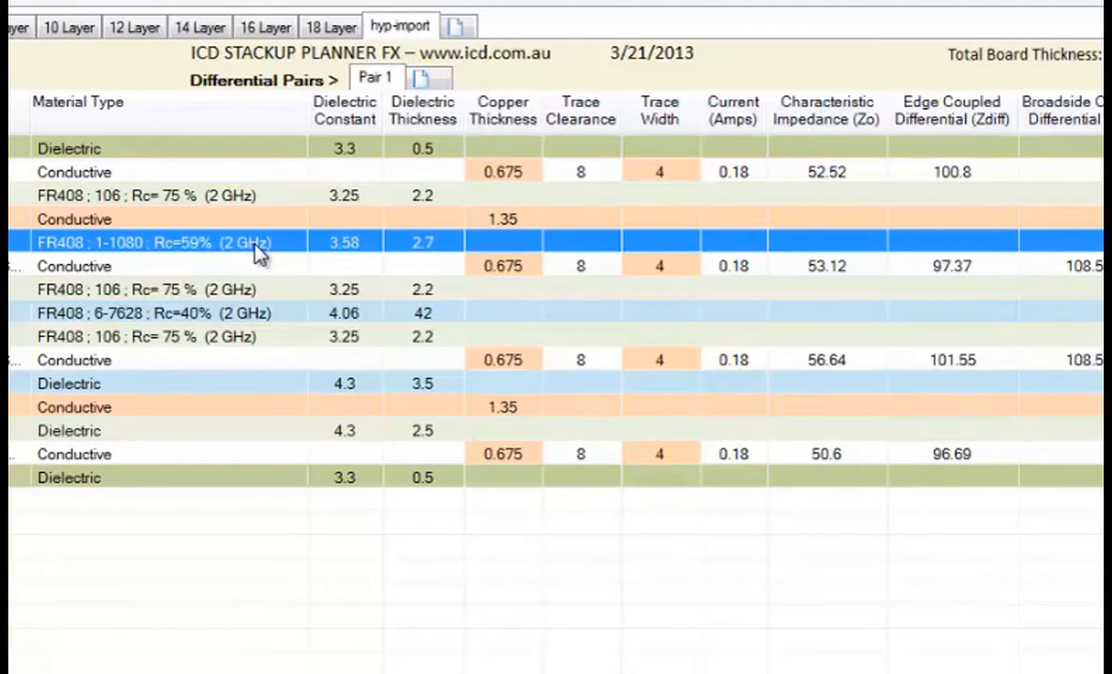
pyautogui.rightClick(259, 252)
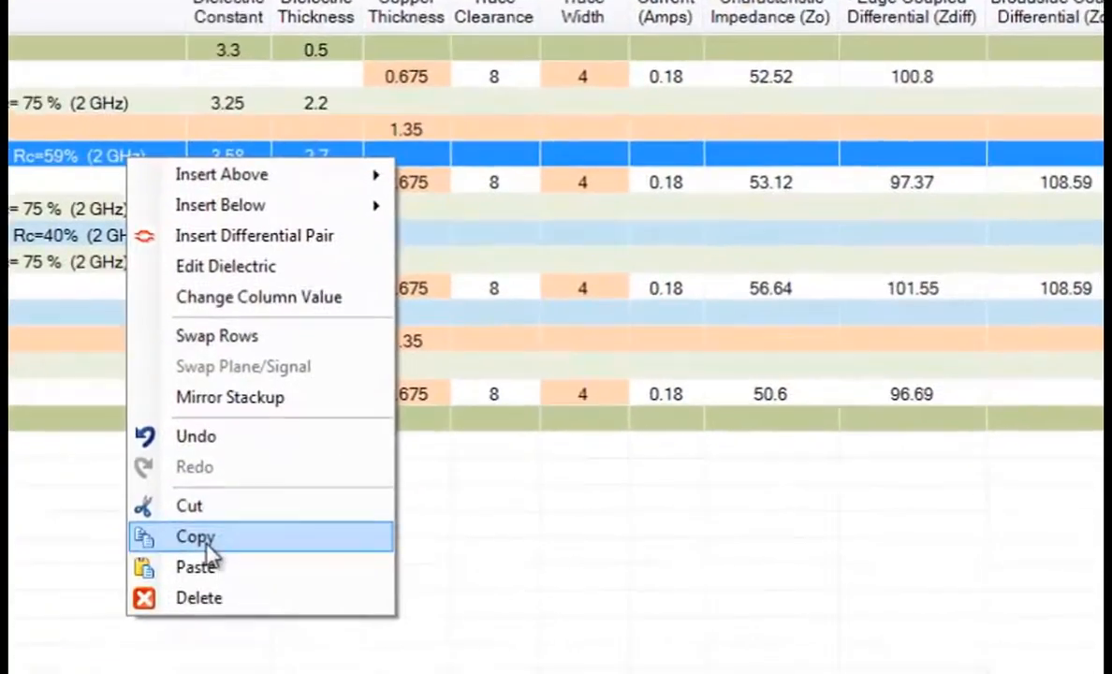
pyautogui.click(315, 580)
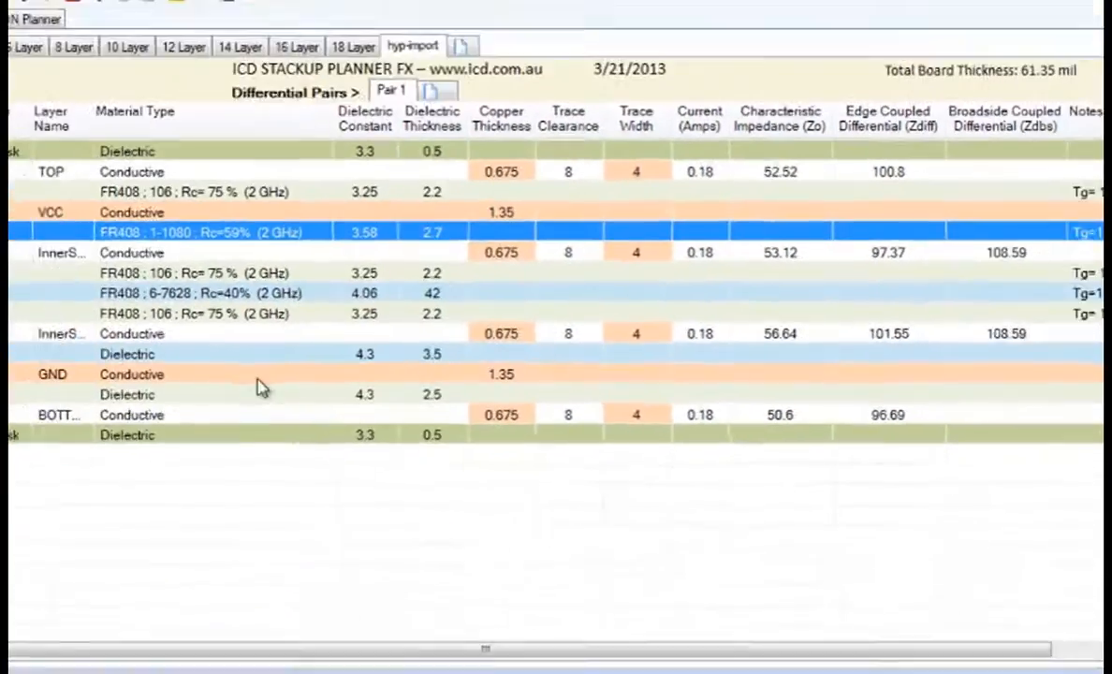
pyautogui.click(350, 374)
pyautogui.rightClick(350, 383)
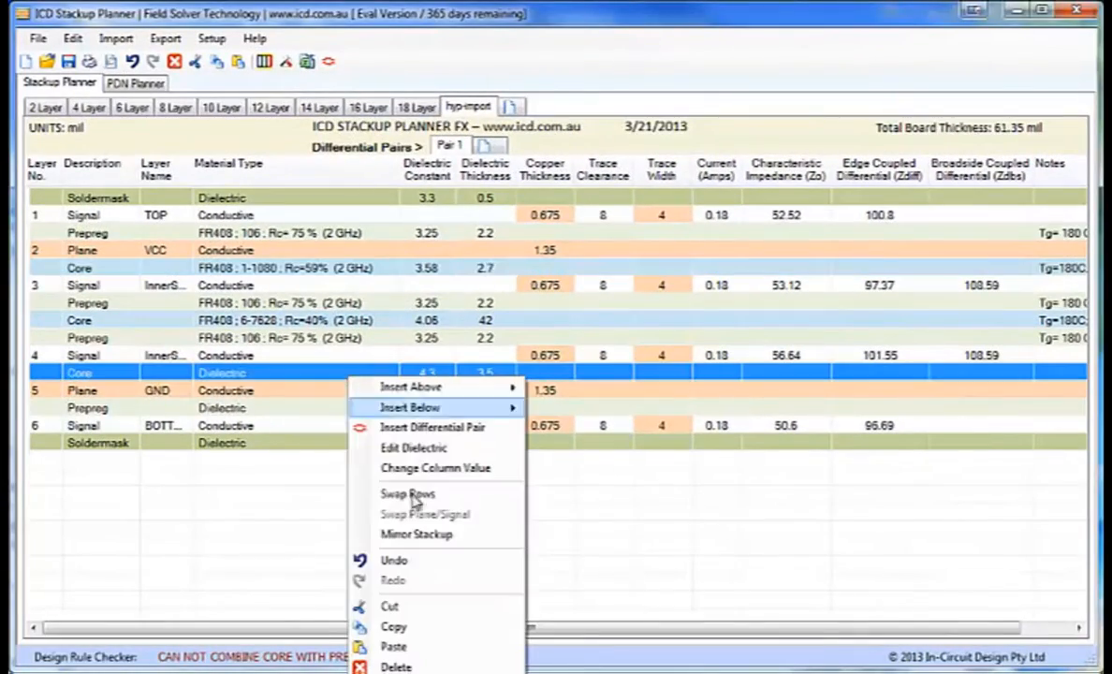
pyautogui.click(375, 643)
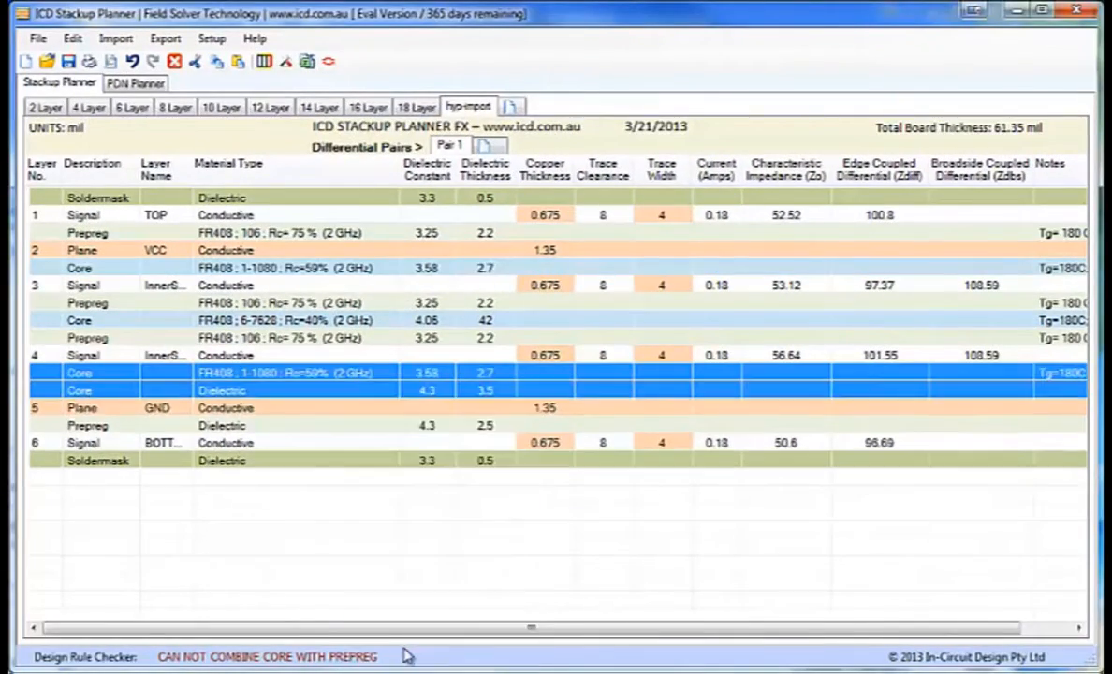
pyautogui.click(346, 390)
pyautogui.press('Delete')
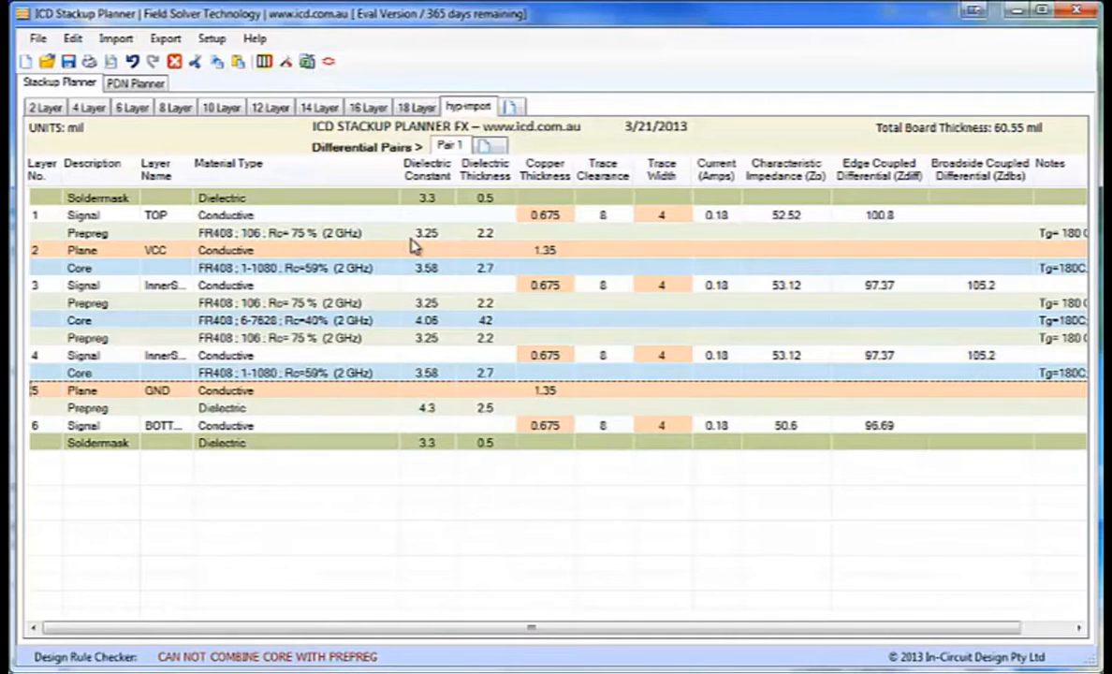
# Step: Replace the generic 2.5 mil prepreg below the GND plane with a copy of the FR408 106 prepreg row
pyautogui.click(365, 234)
pyautogui.rightClick(363, 236)
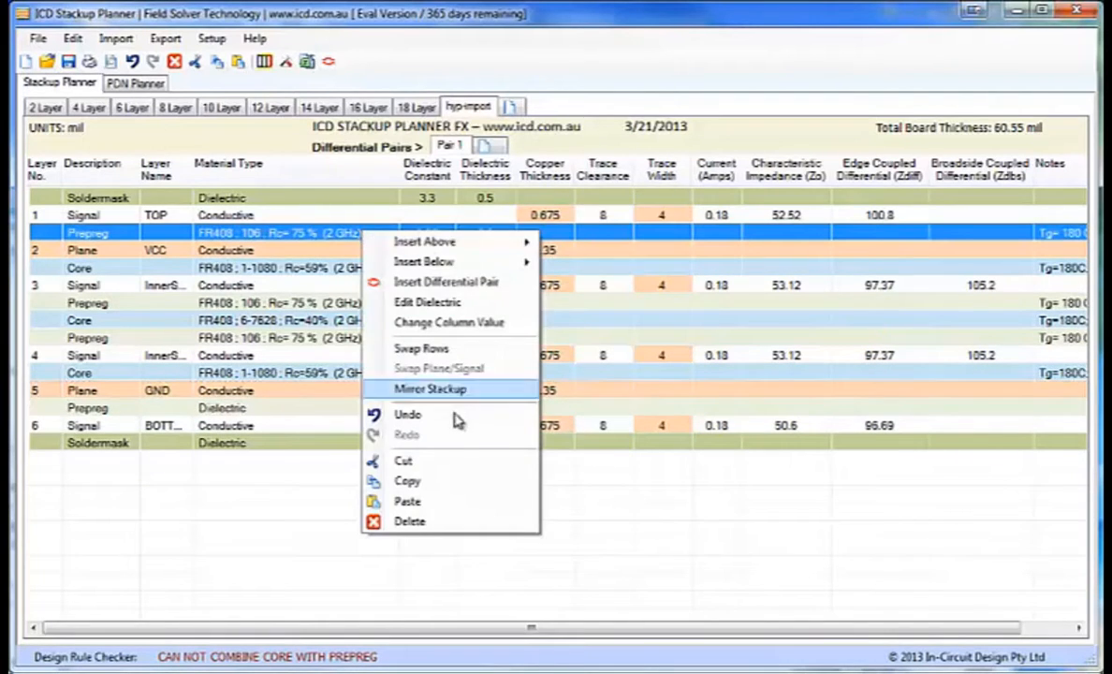
pyautogui.click(451, 503)
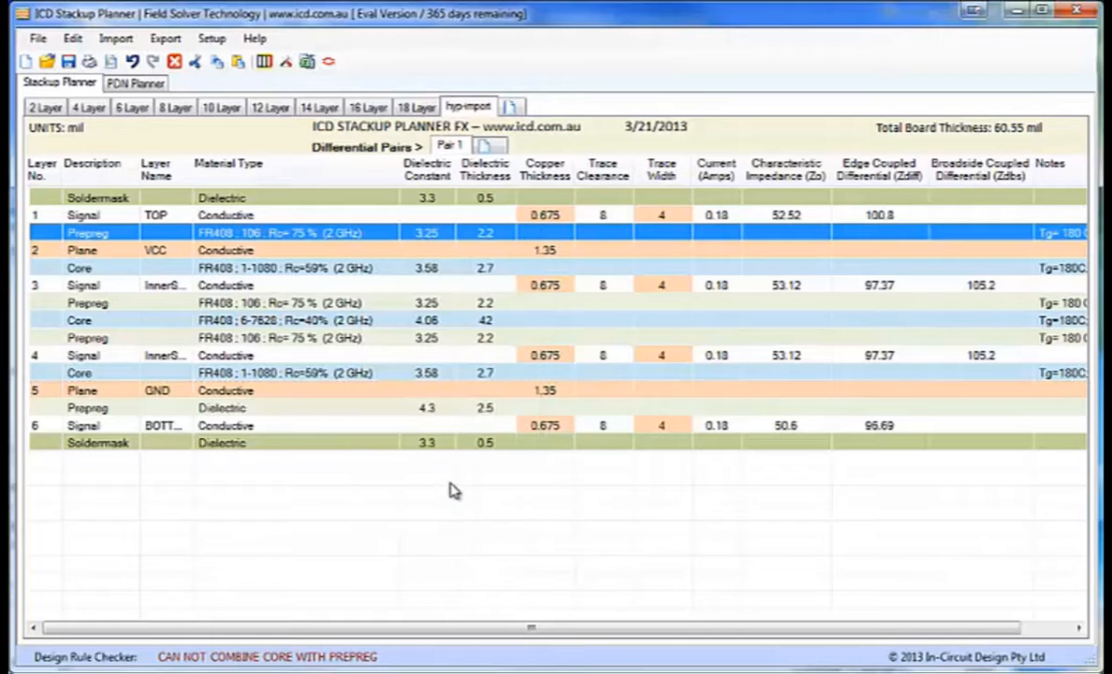
pyautogui.click(369, 413)
pyautogui.rightClick(369, 413)
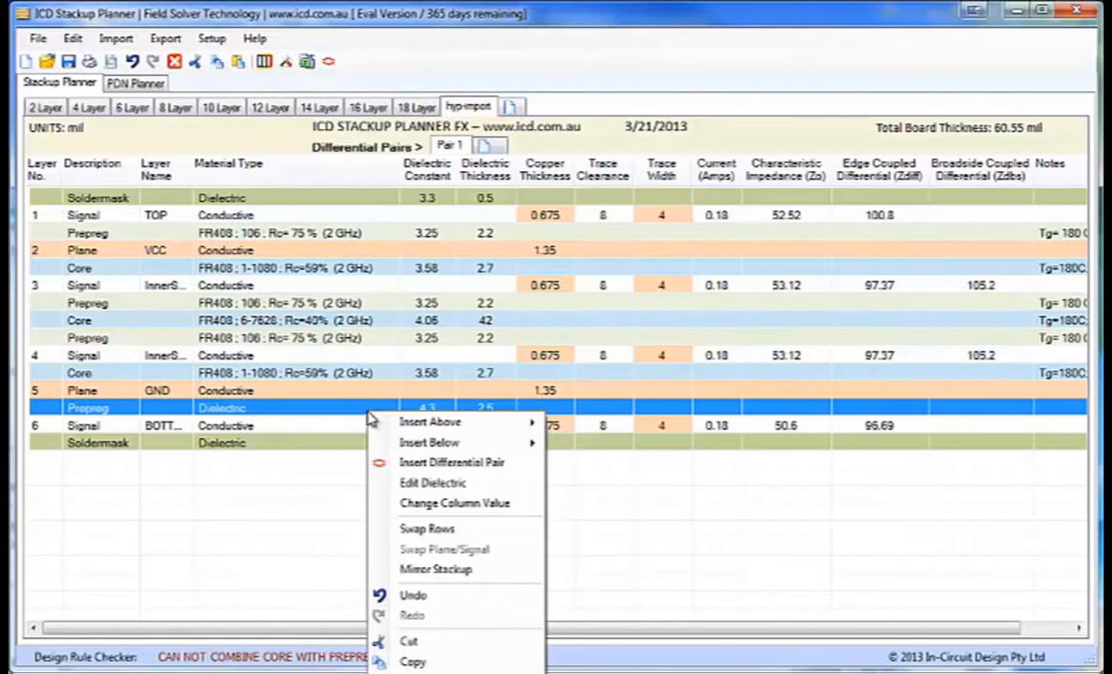
pyautogui.click(457, 673)
pyautogui.click(337, 428)
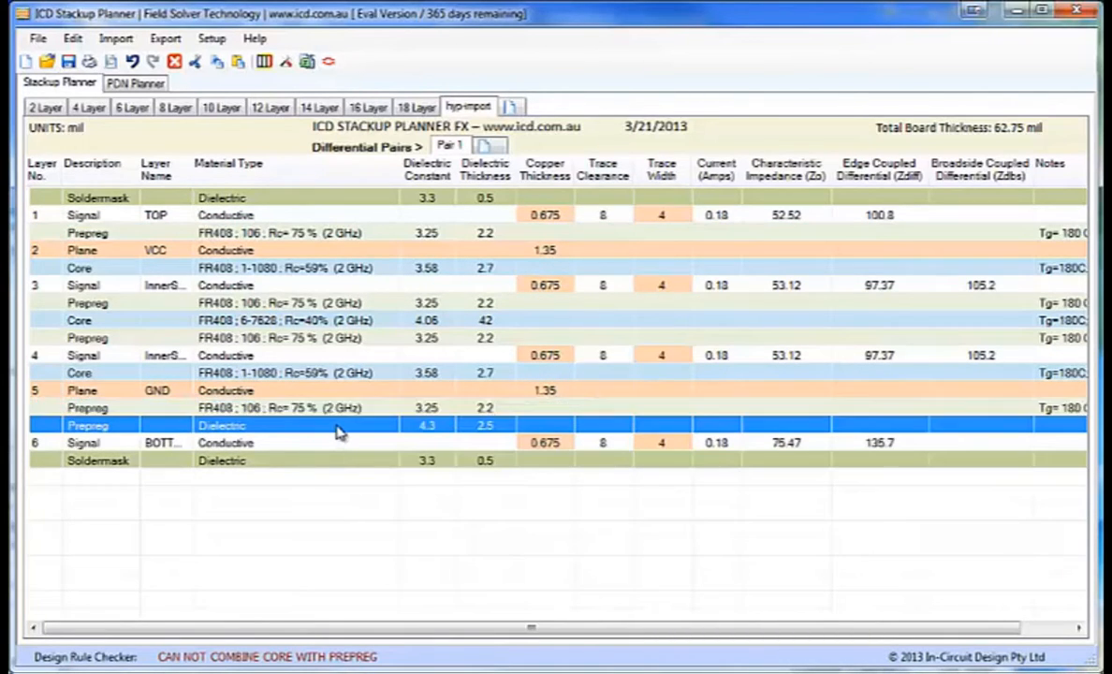
pyautogui.press('Delete')
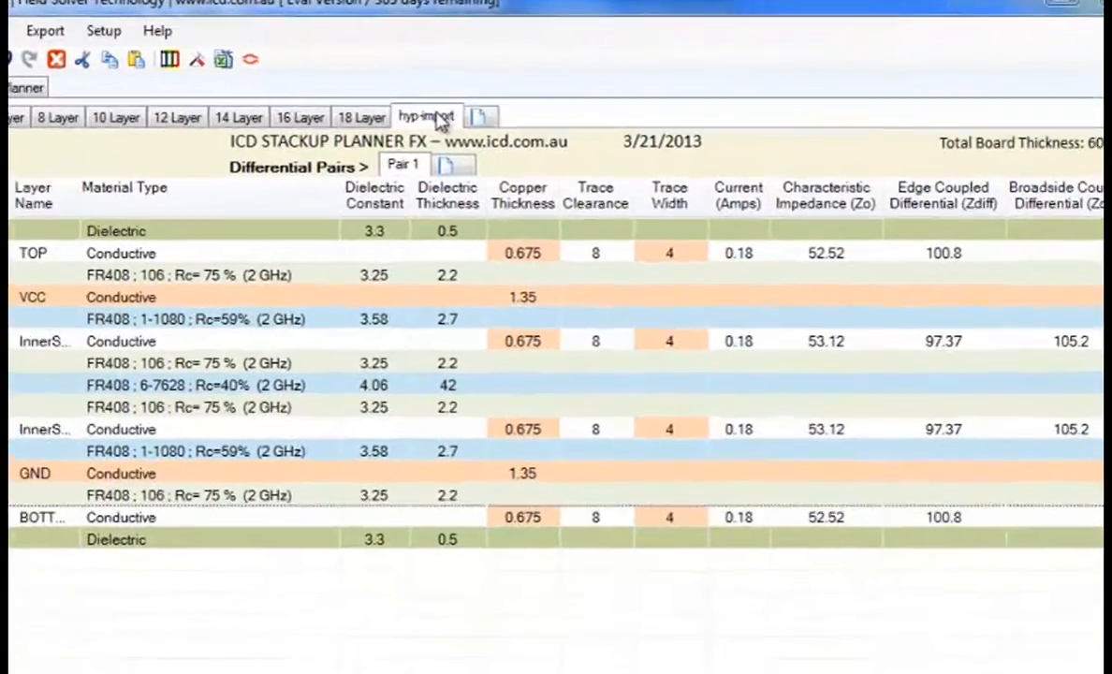
# Step: Rename the hyp-import stackup as NEW HL
pyautogui.rightClick(474, 108)
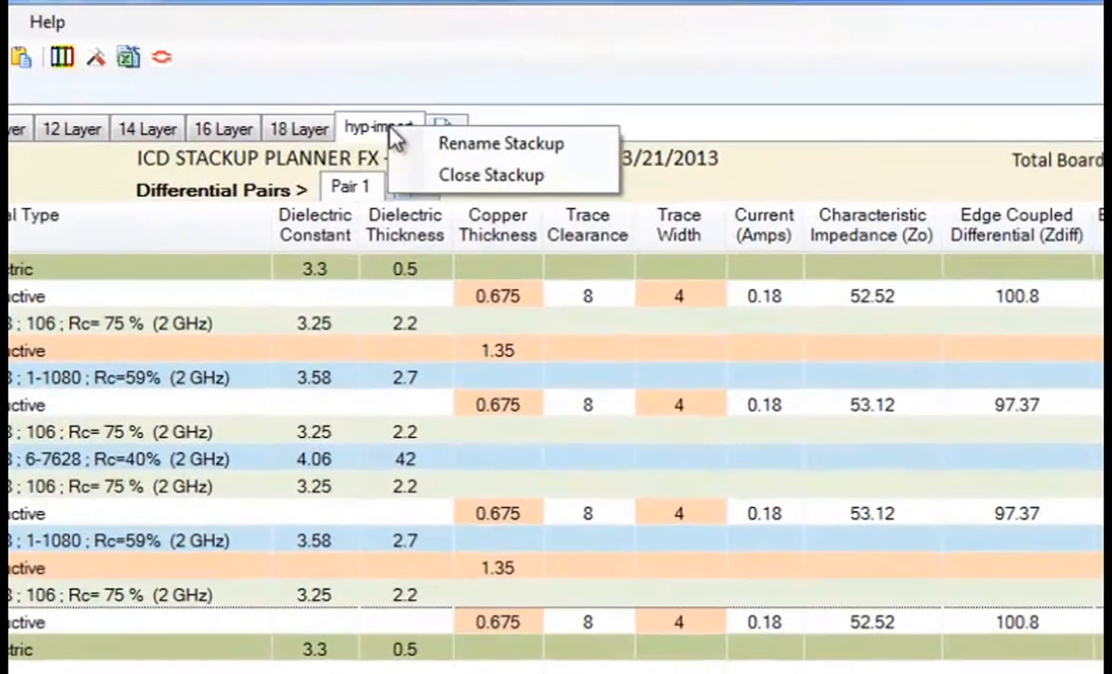
pyautogui.click(438, 144)
pyautogui.write('NEW')
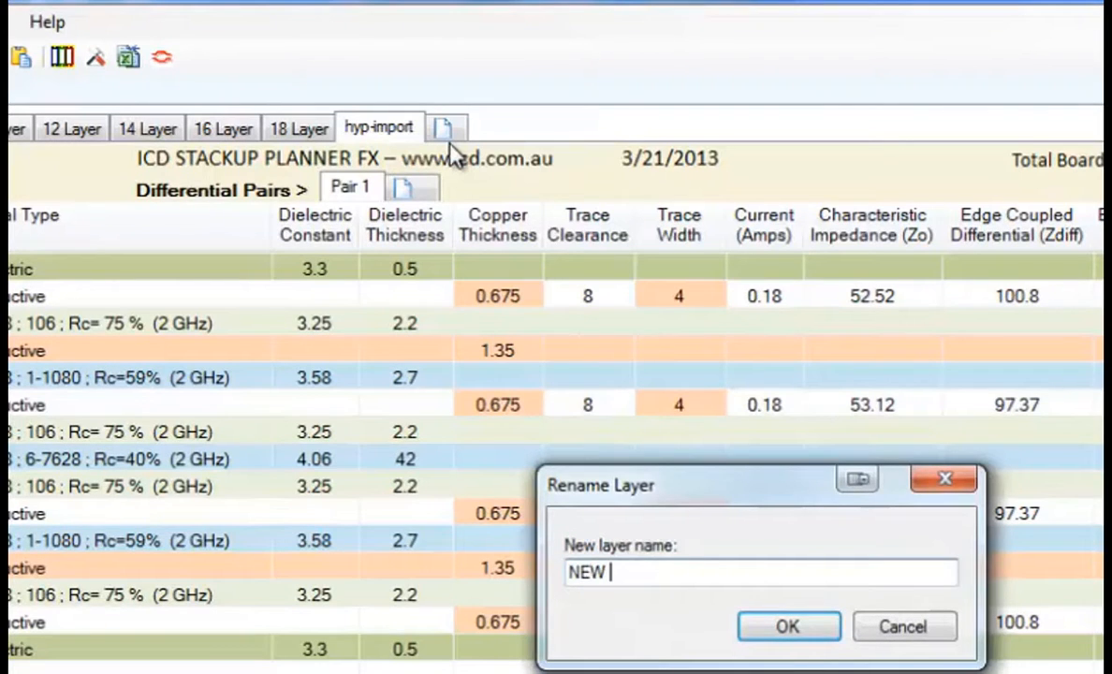
pyautogui.write(' HL')
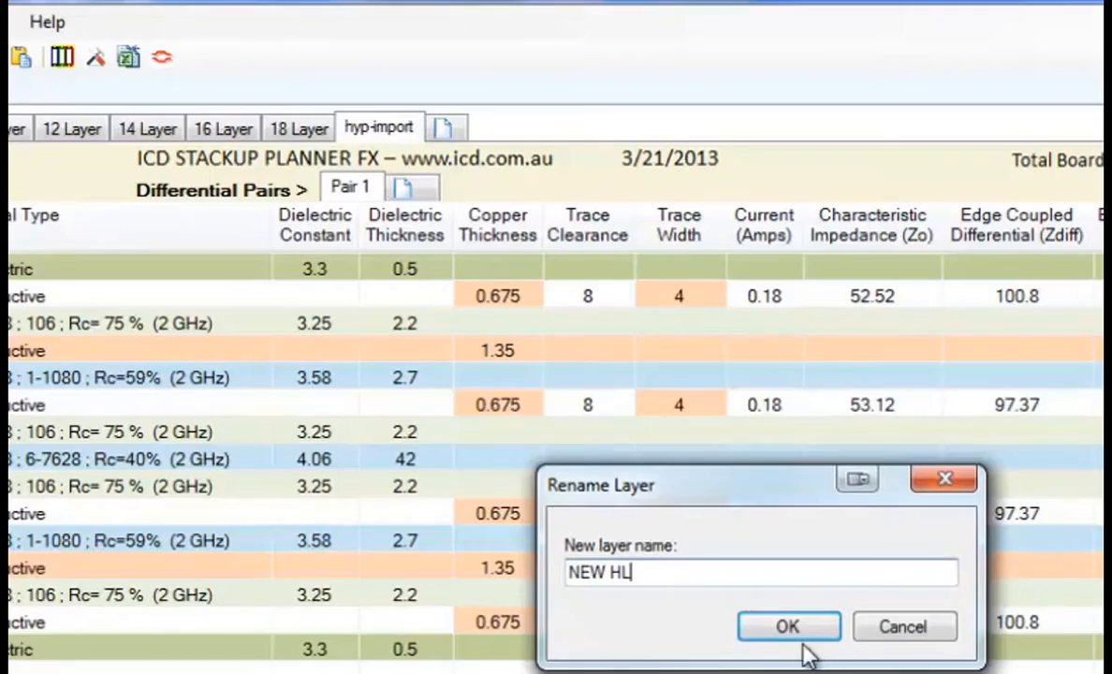
pyautogui.click(796, 637)
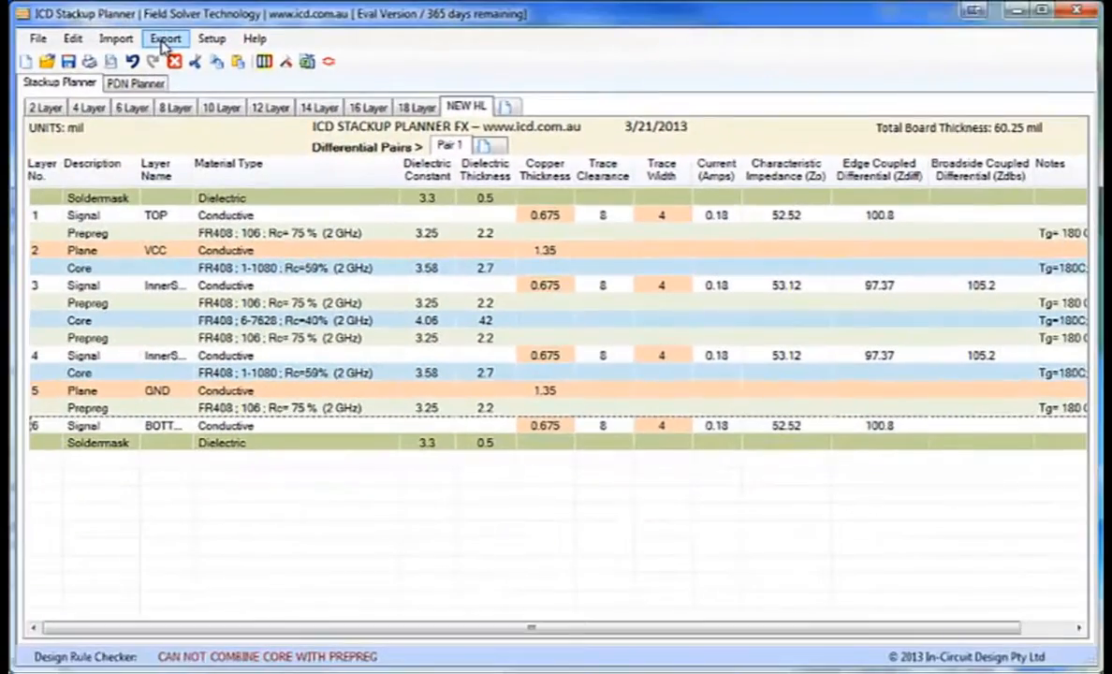
# Step: Export the stackup to HyperLynx format as NEW HL.ffs in the PADS Projects folder, replacing the existing file
pyautogui.click(165, 40)
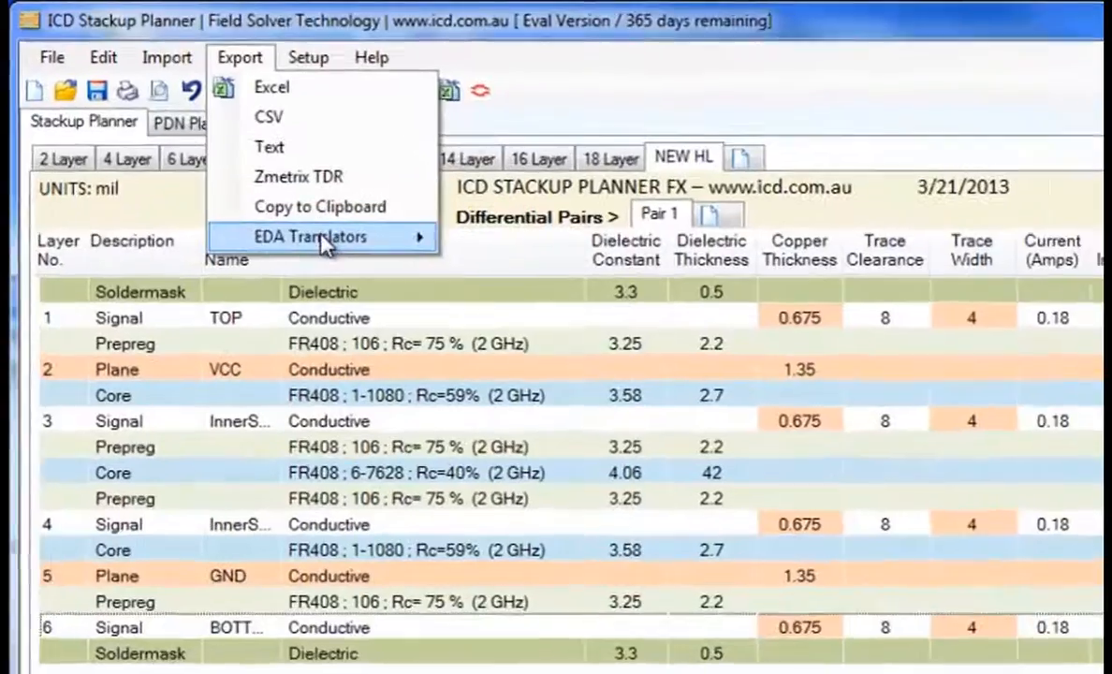
pyautogui.moveTo(245, 160)
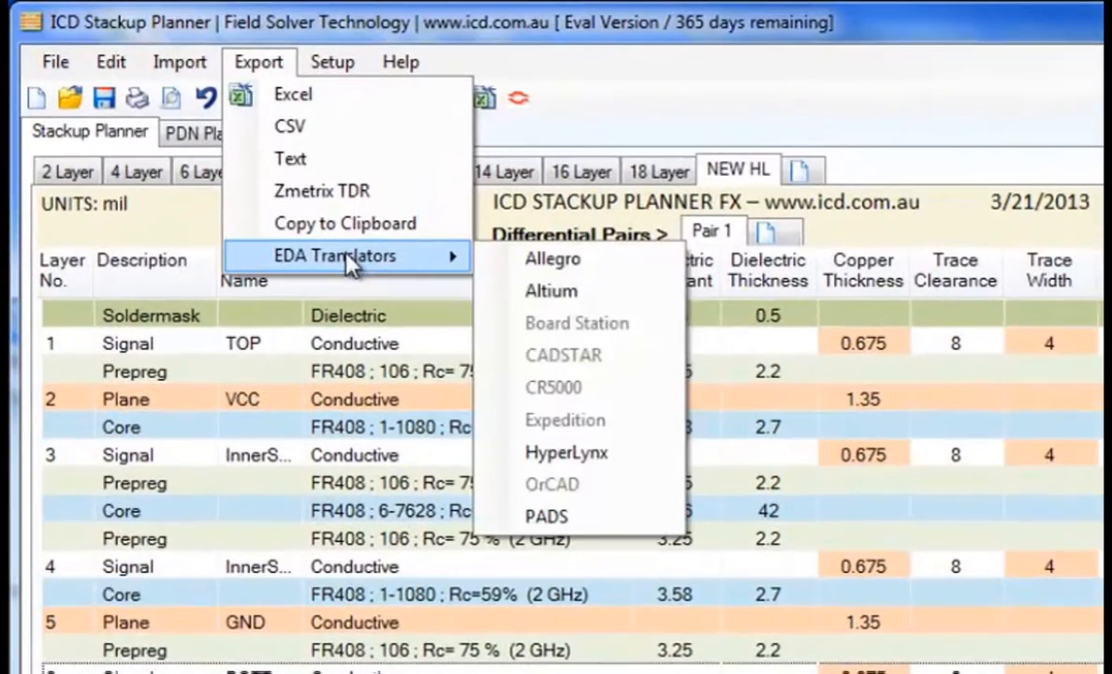
pyautogui.click(573, 457)
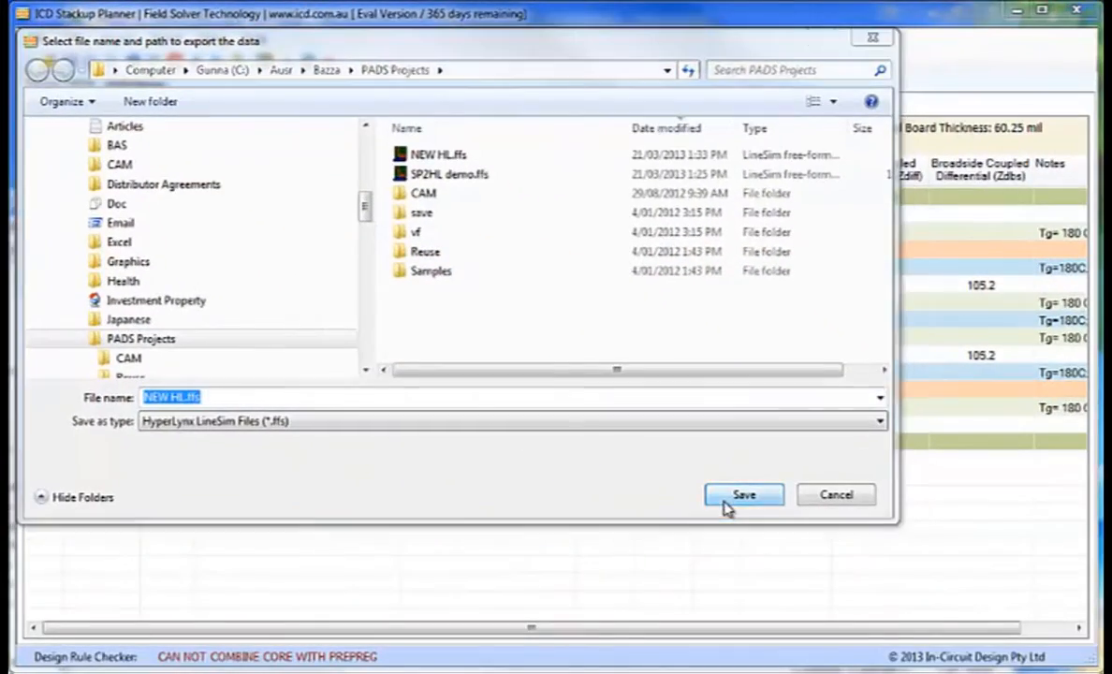
pyautogui.click(866, 600)
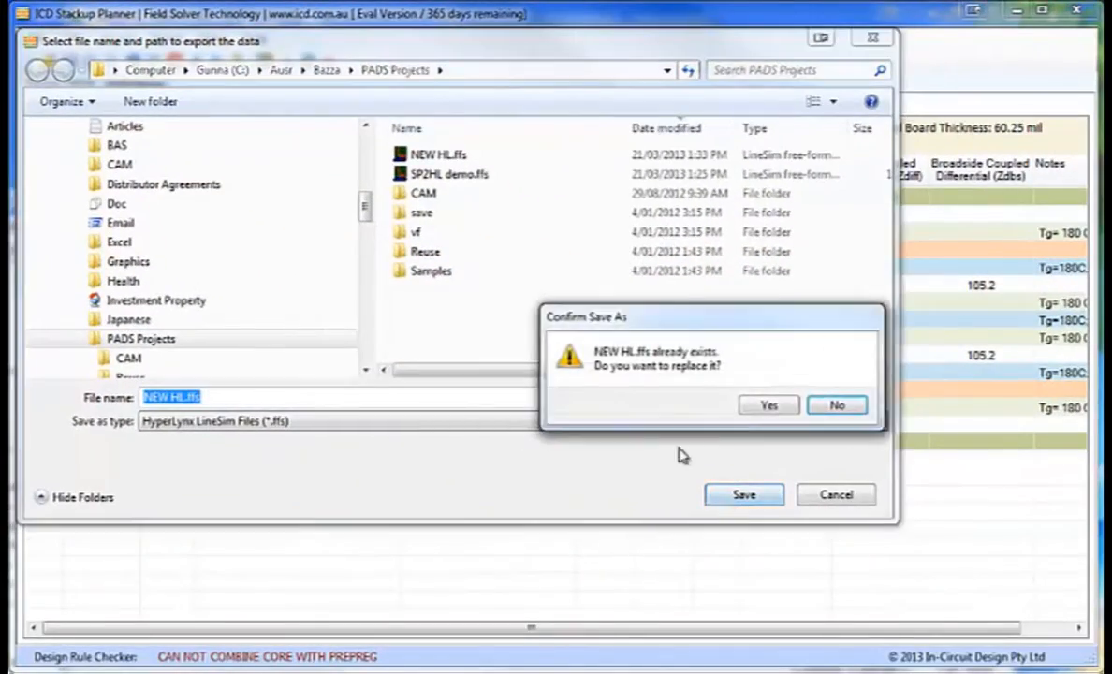
pyautogui.click(765, 408)
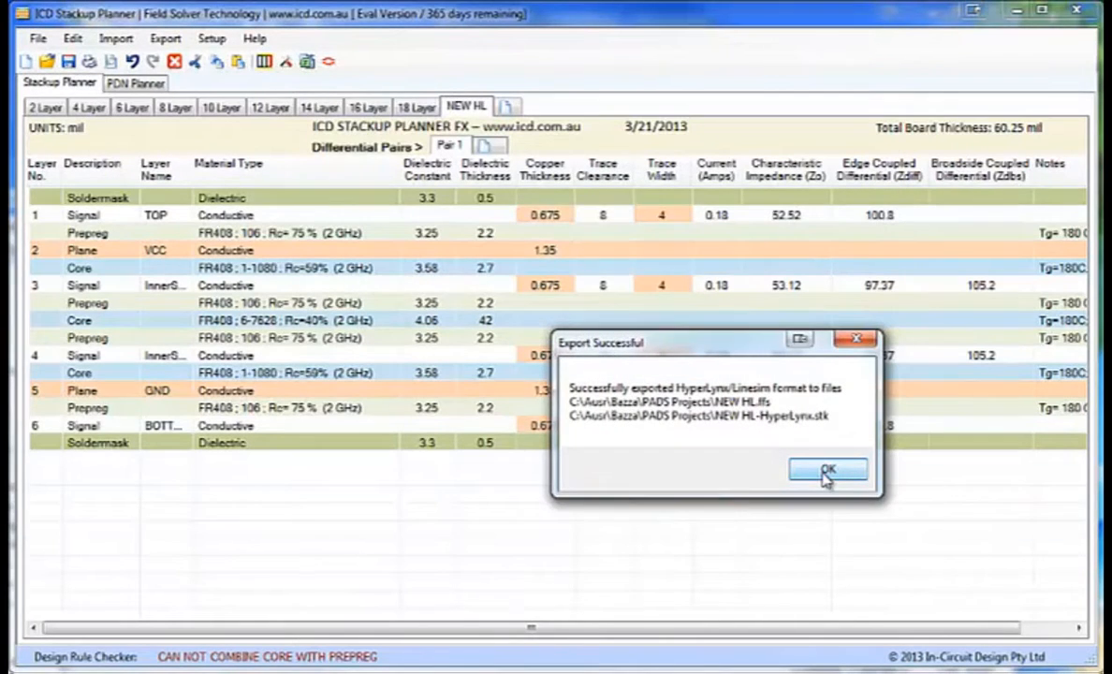
pyautogui.click(828, 471)
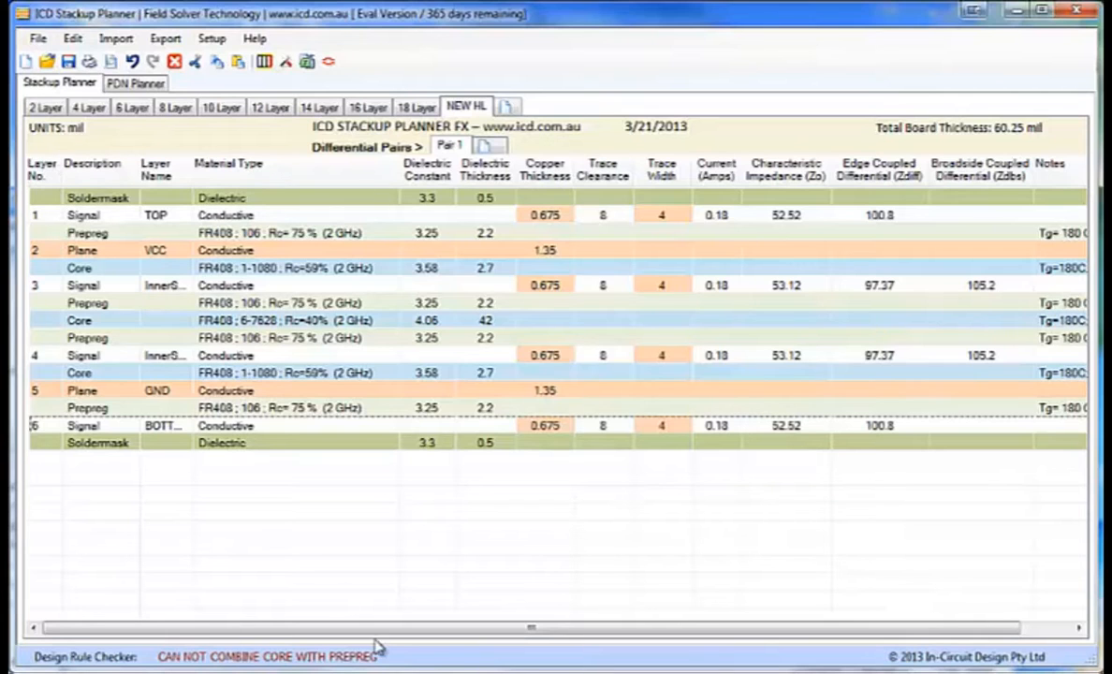
# Step: Switch to HyperLynx LineSim and import the stackup file NEW HL-HyperLynx.stk into the SP2HL demo schematic
pyautogui.hotkey('alt', 'Tab')
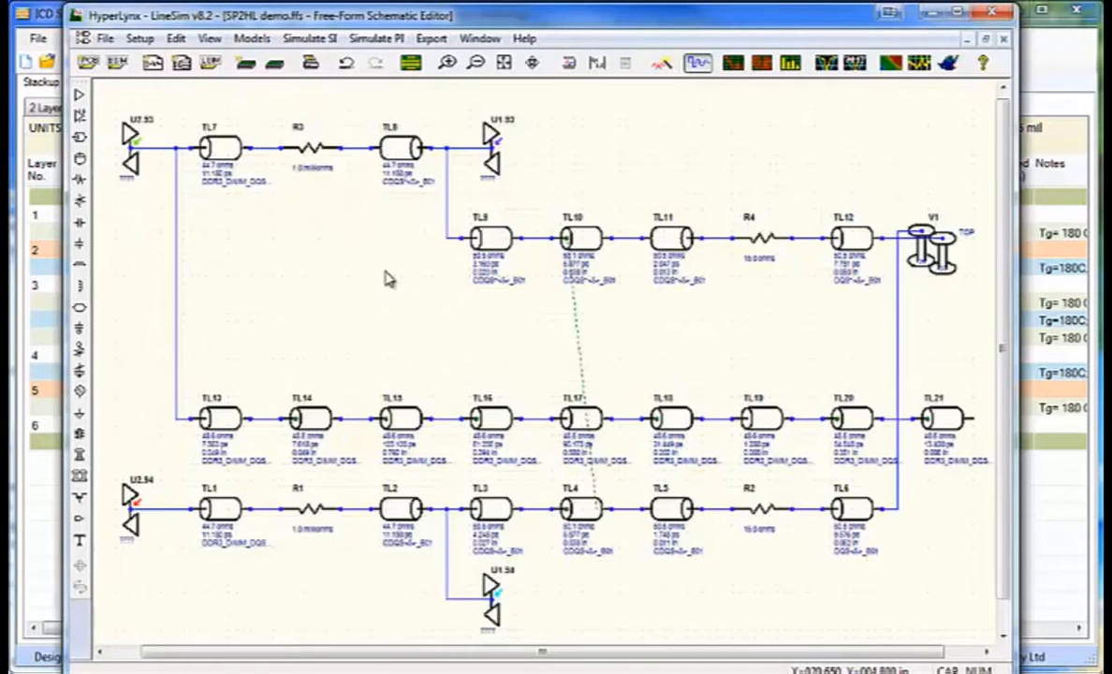
pyautogui.click(140, 39)
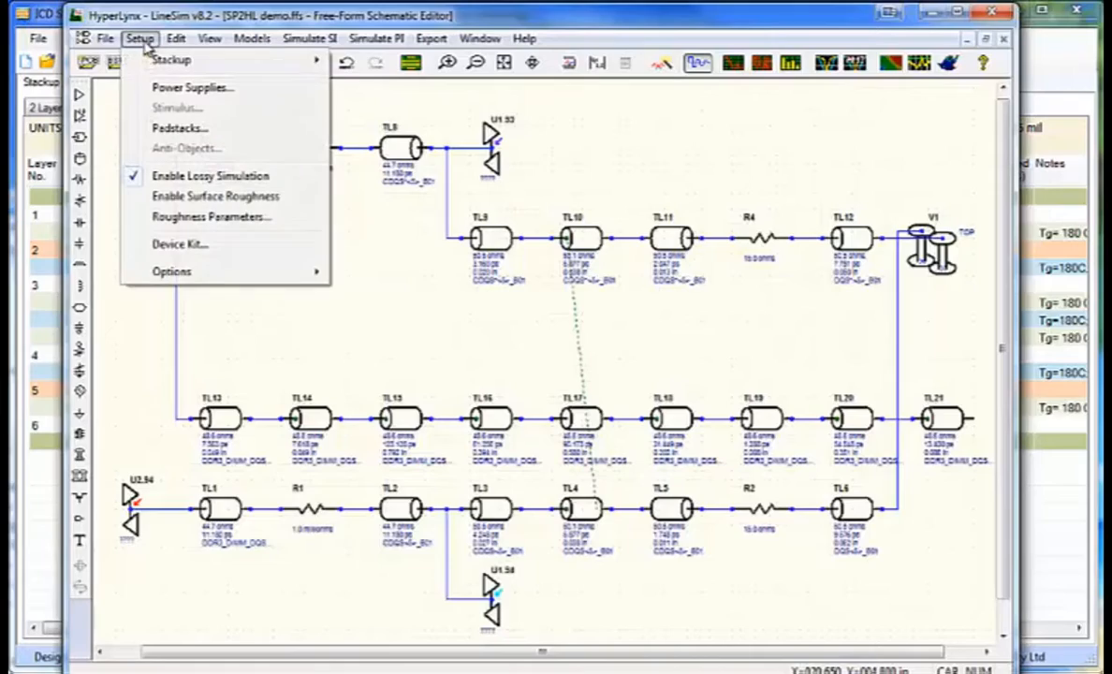
pyautogui.moveTo(157, 65)
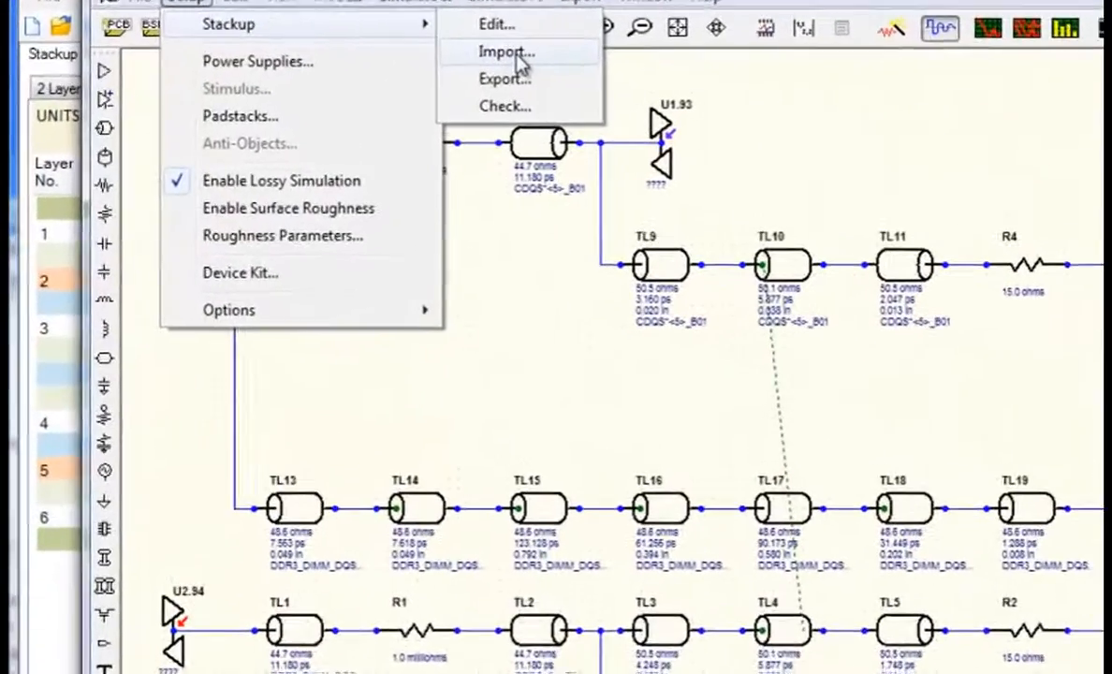
pyautogui.click(376, 80)
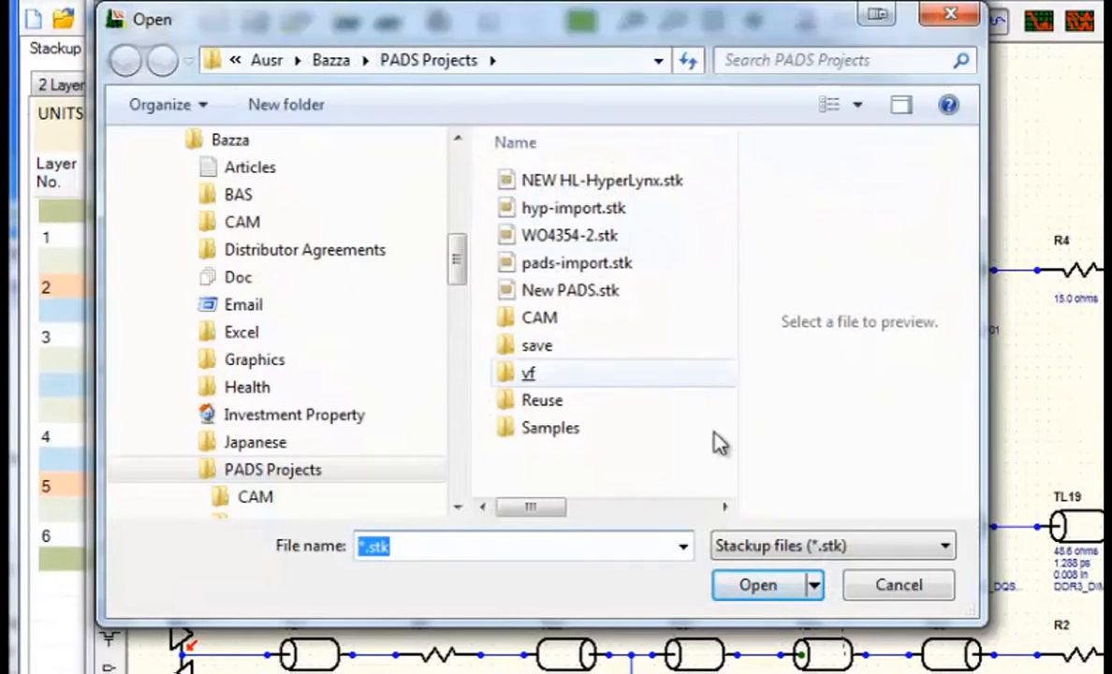
pyautogui.doubleClick(593, 181)
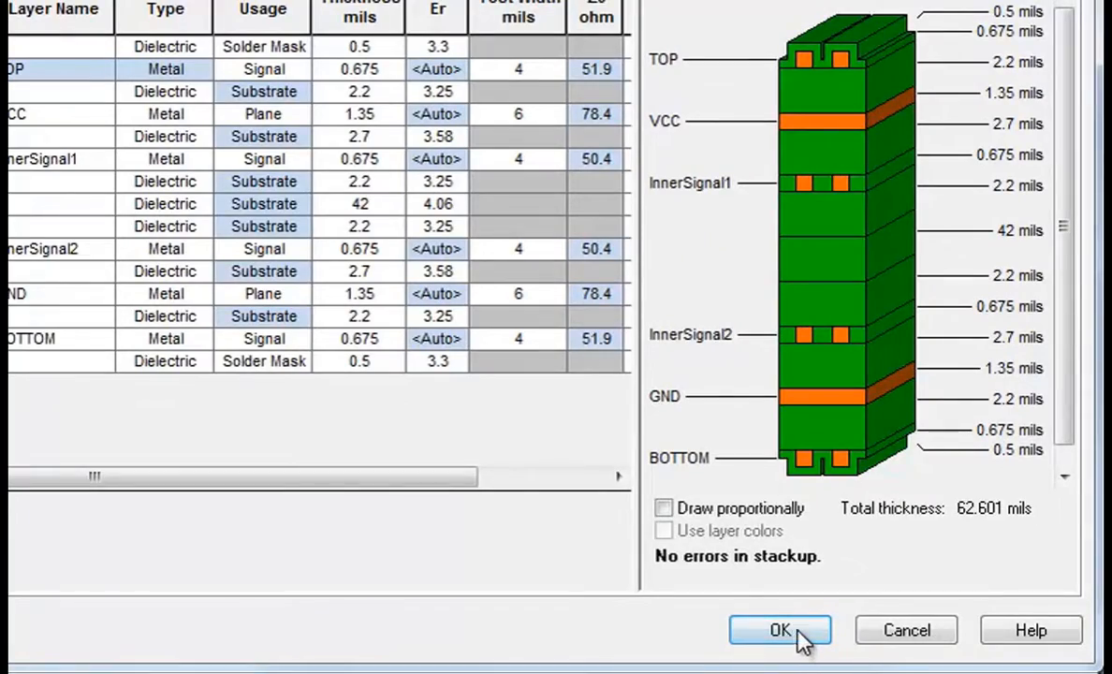
# Step: Accept the imported stackup, then switch to ICD Stackup Planner and export NEW HL to Excel as NEW HL.xlsx in PADS Projects
pyautogui.click(878, 641)
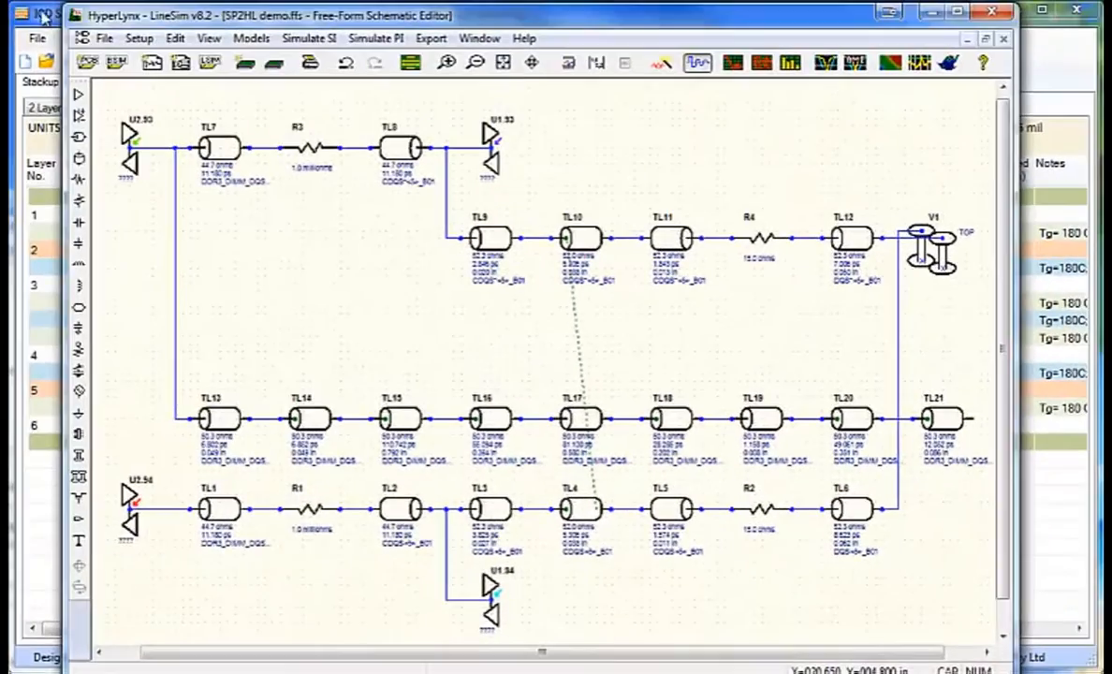
pyautogui.click(42, 14)
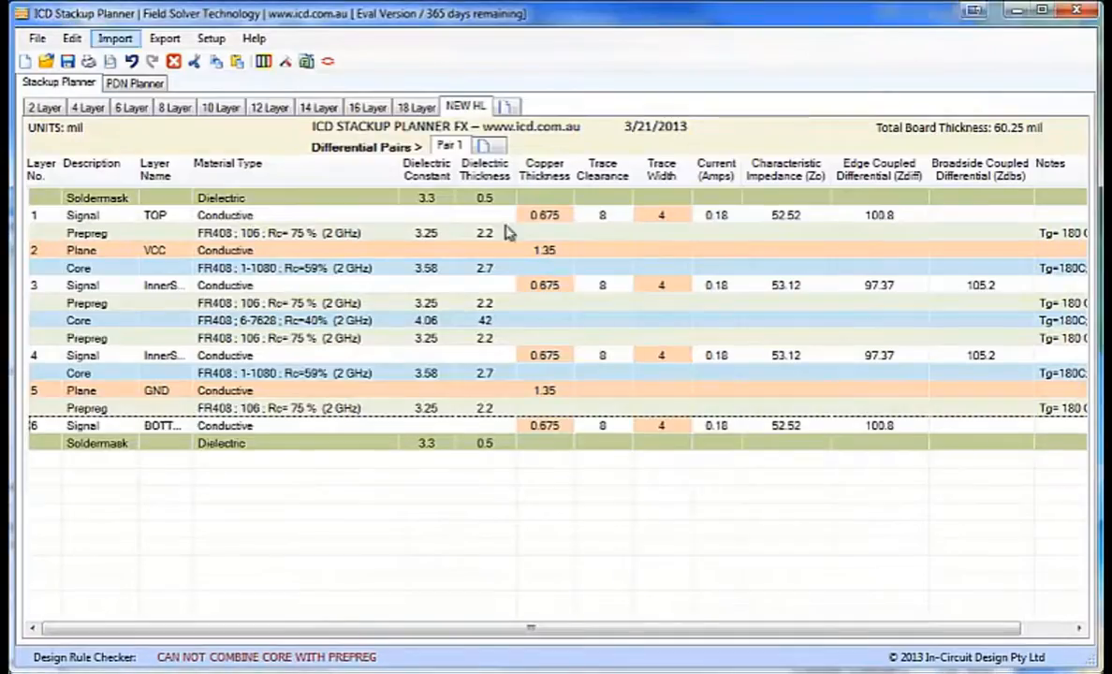
pyautogui.click(306, 62)
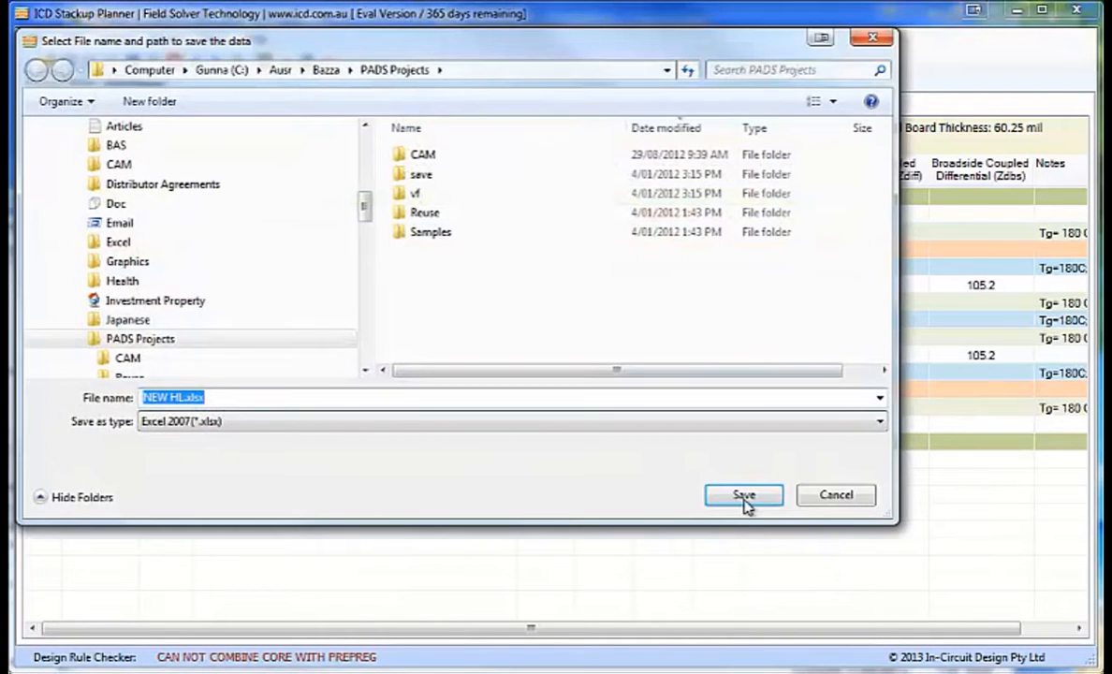
pyautogui.click(744, 497)
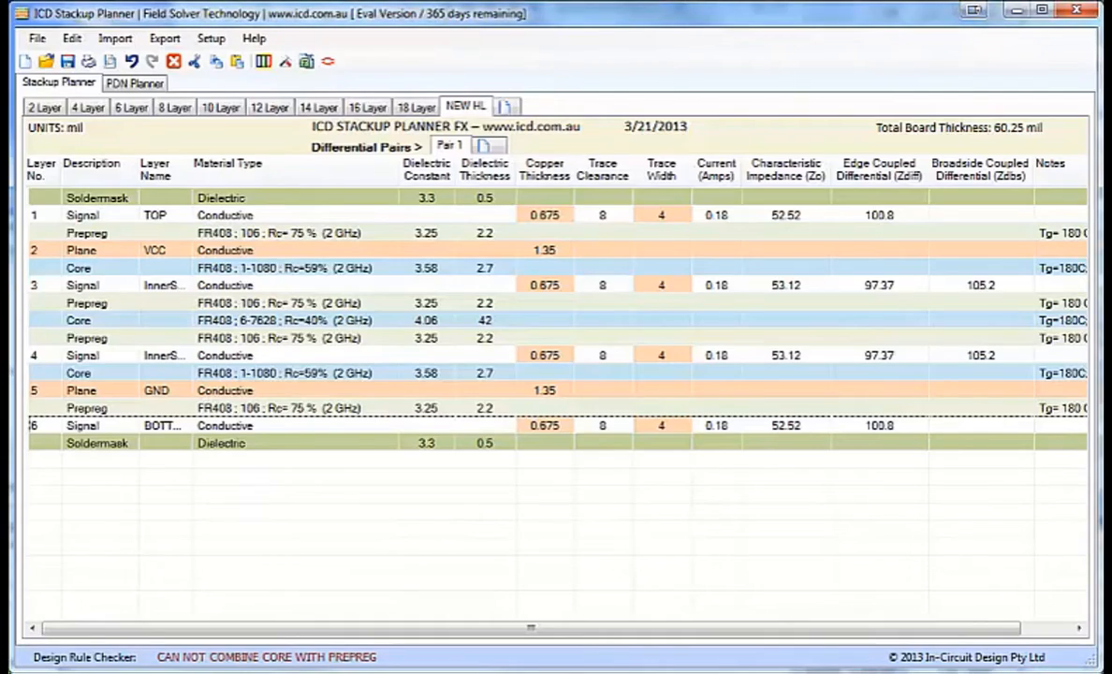
# Step: Examine the exported NEW HL.xlsx workbook in Excel with the Material Type column widened, and close it without saving
pyautogui.hotkey('alt', 'Tab')
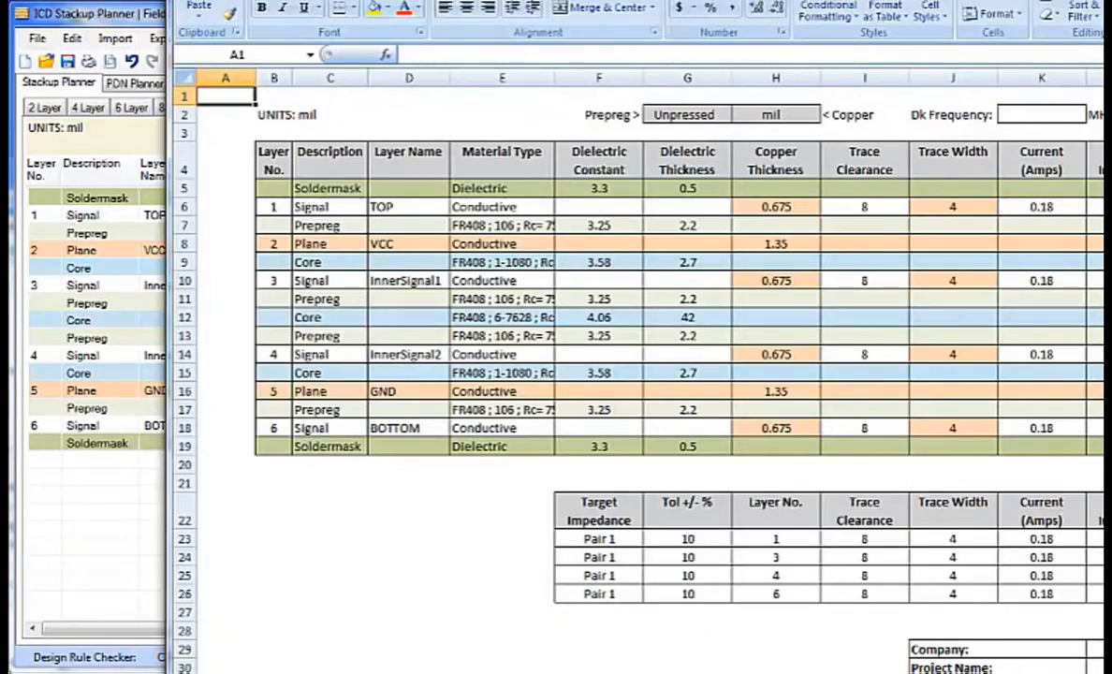
pyautogui.moveTo(677, 0); pyautogui.dragTo(467, 0)
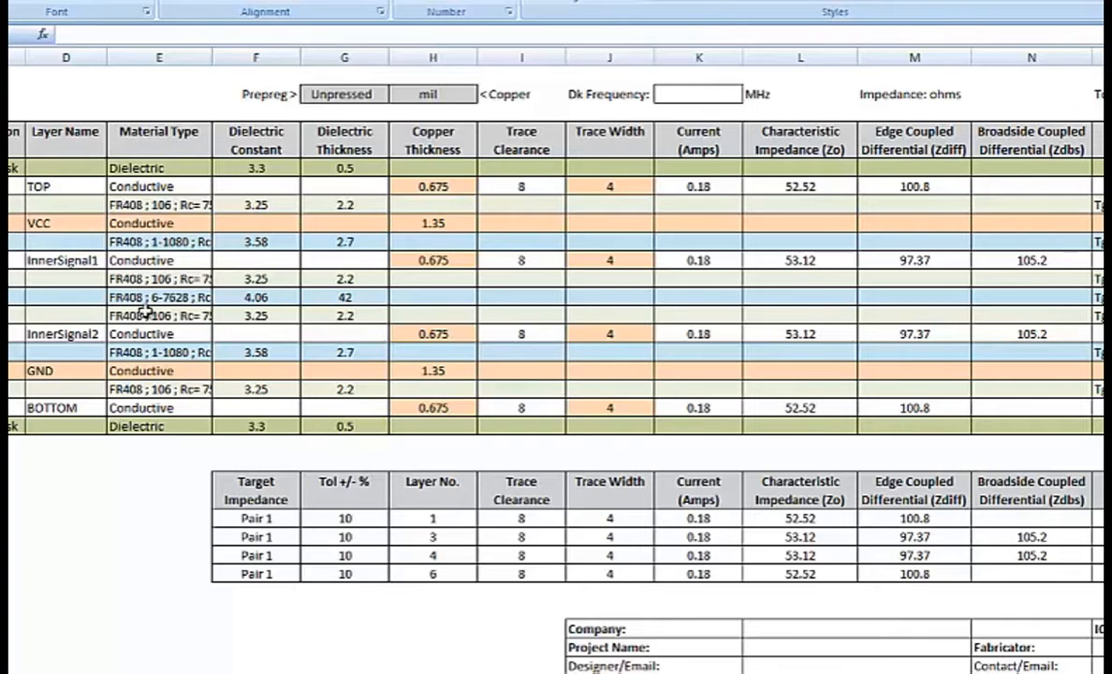
pyautogui.moveTo(209, 60); pyautogui.dragTo(319, 58)
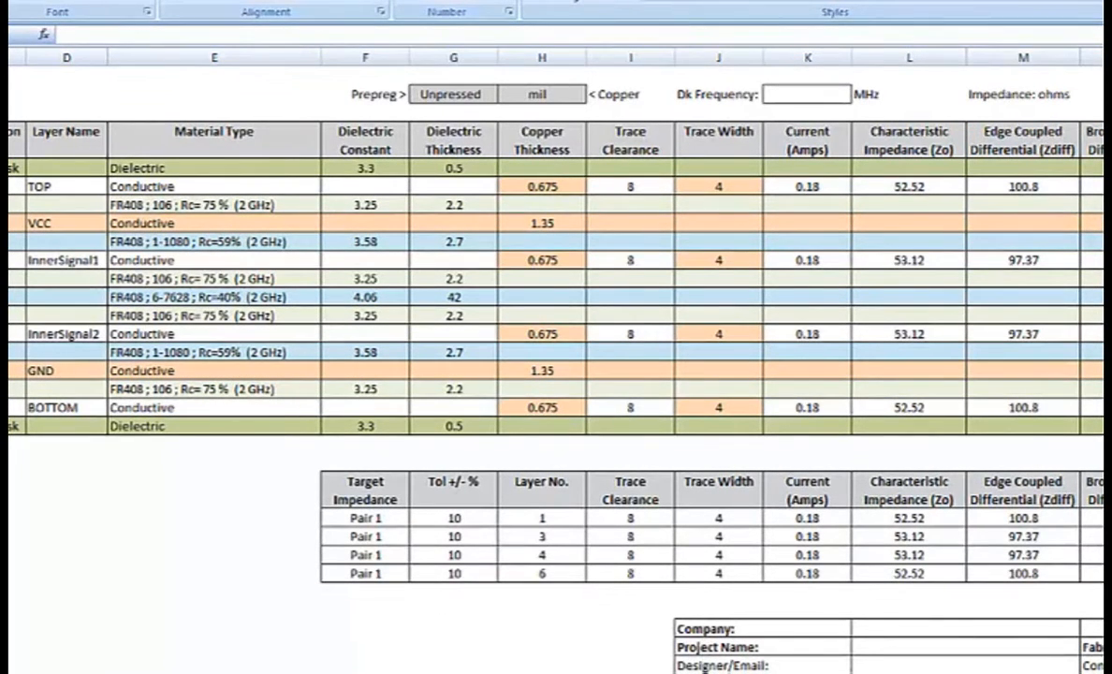
pyautogui.hotkey('alt', 'F4')
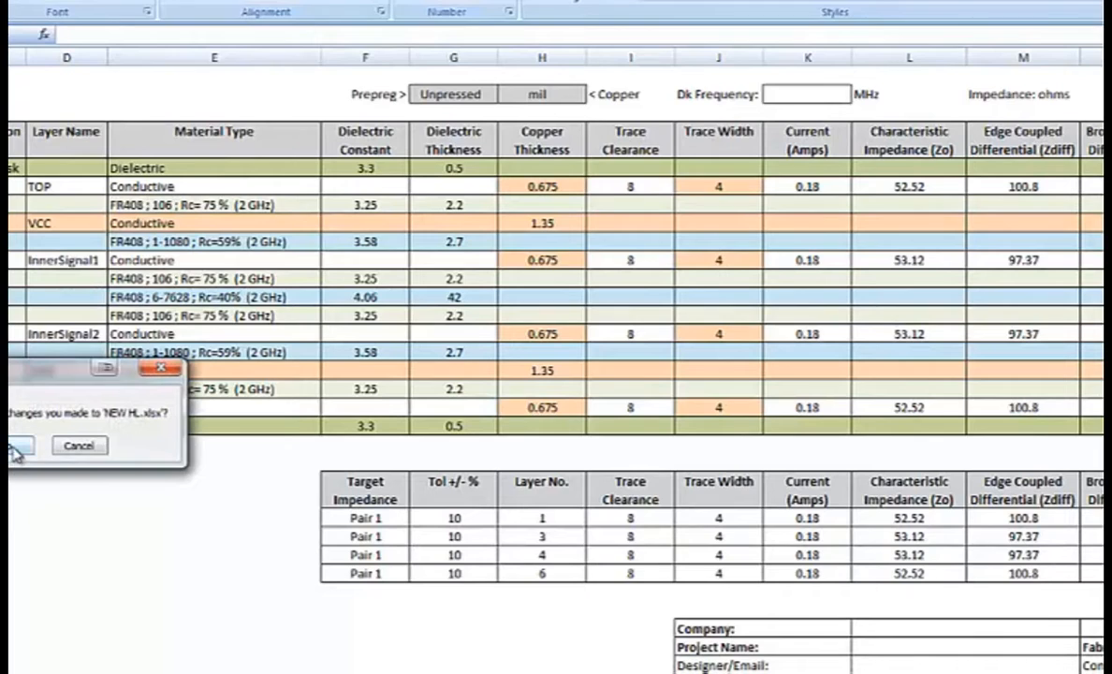
pyautogui.click(19, 445)
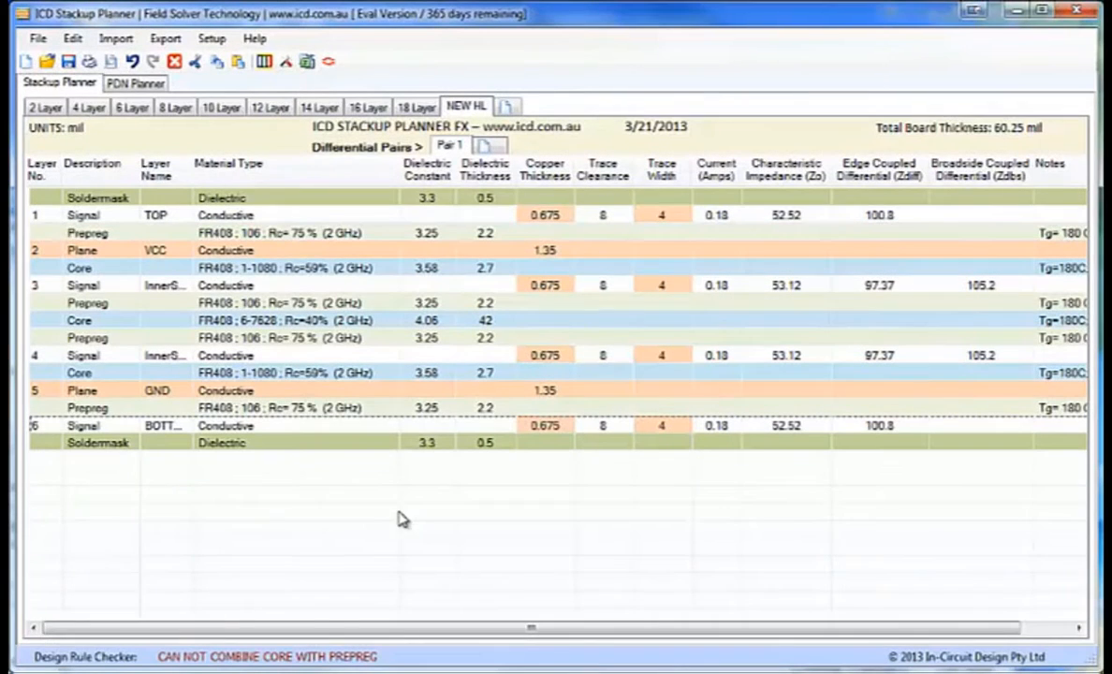
# Step: Switch to HyperLynx and open the recent board DDR2 demo.hyp, discarding the schematic changes and restoring all edits from the previous session
pyautogui.click(356, 670)
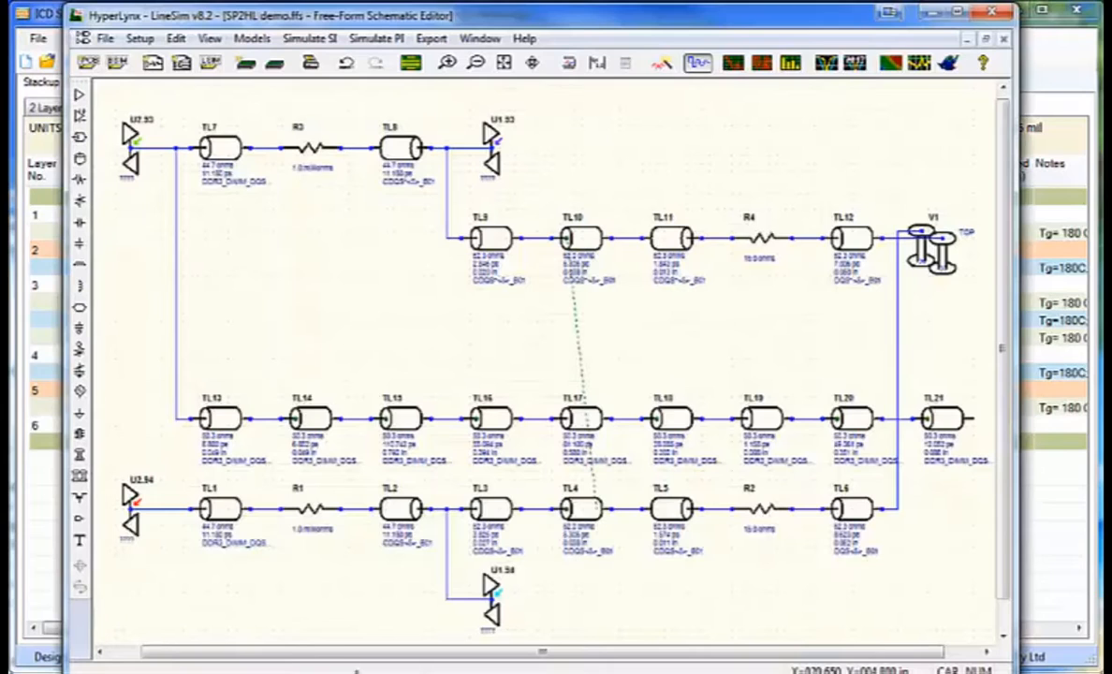
pyautogui.click(105, 38)
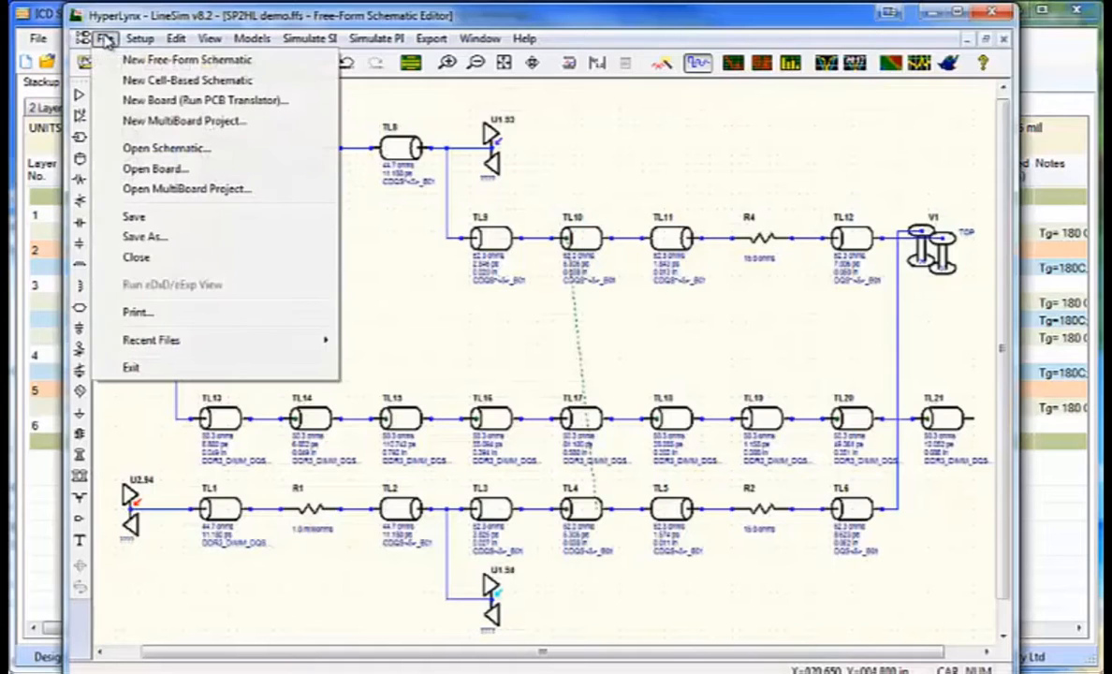
pyautogui.moveTo(224, 341)
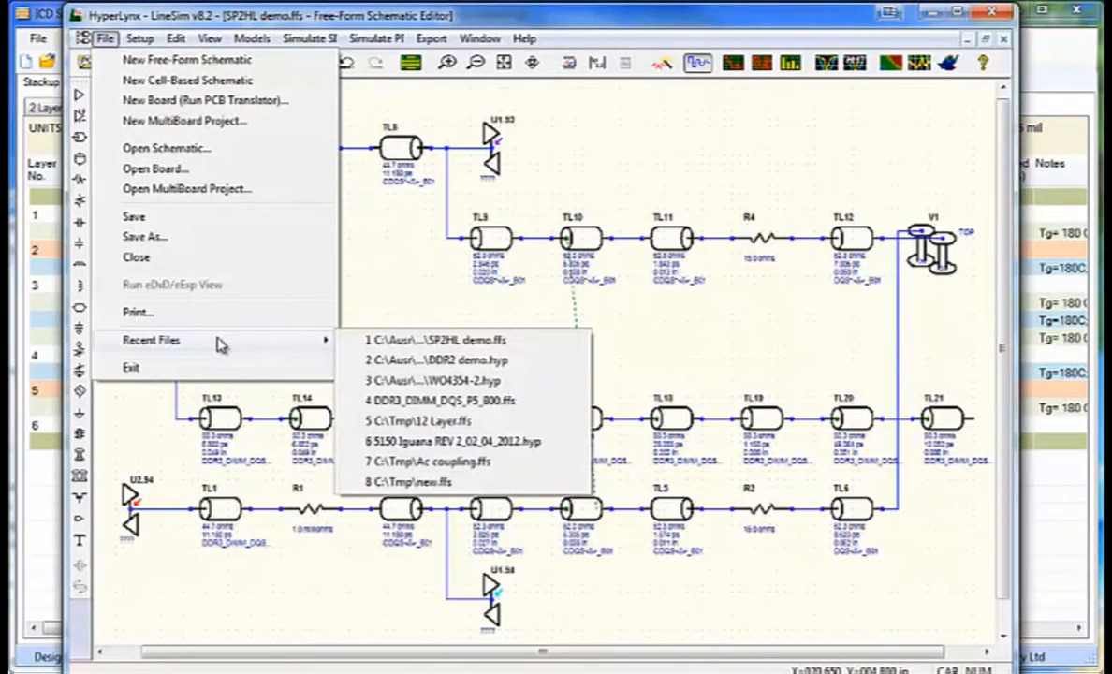
pyautogui.click(431, 362)
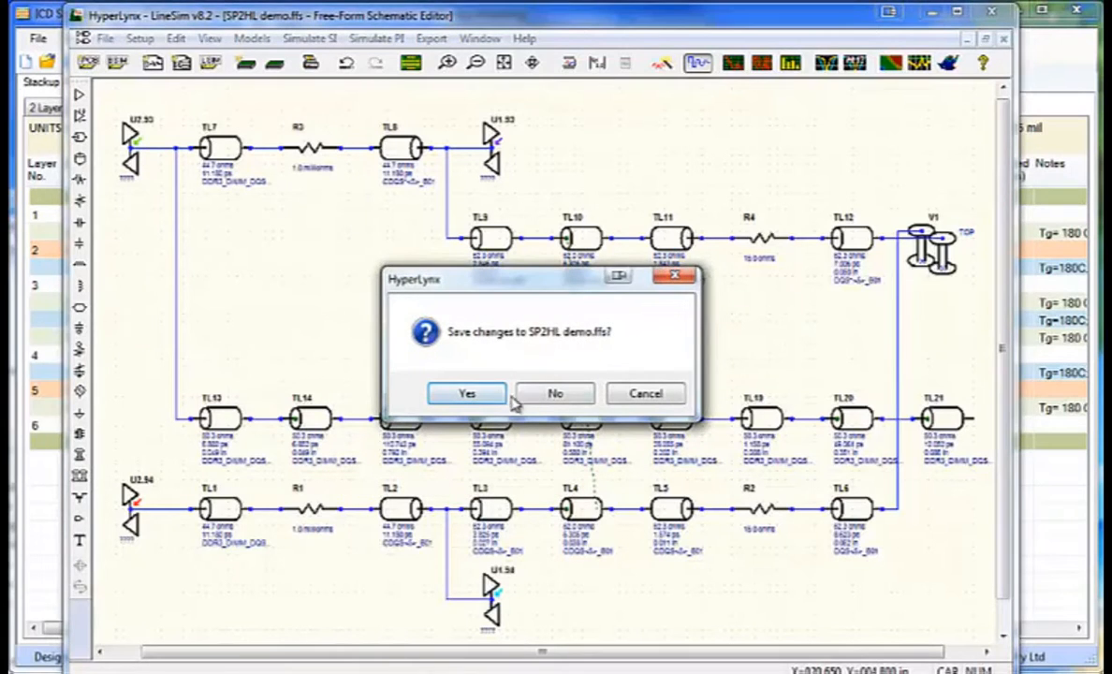
pyautogui.click(554, 394)
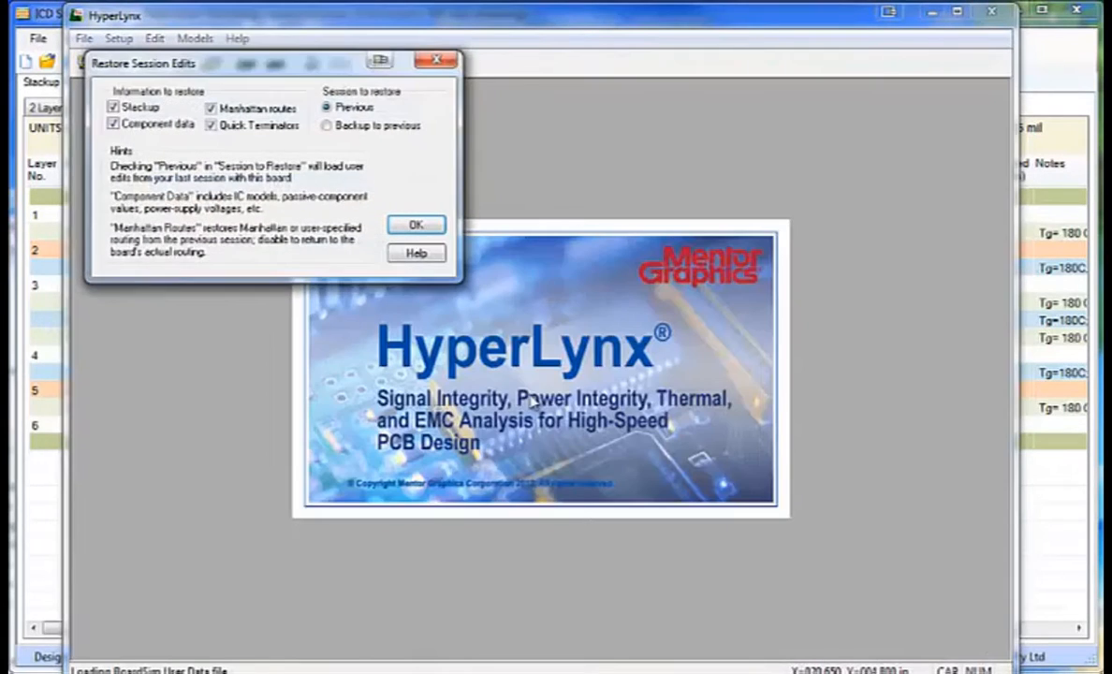
pyautogui.click(412, 225)
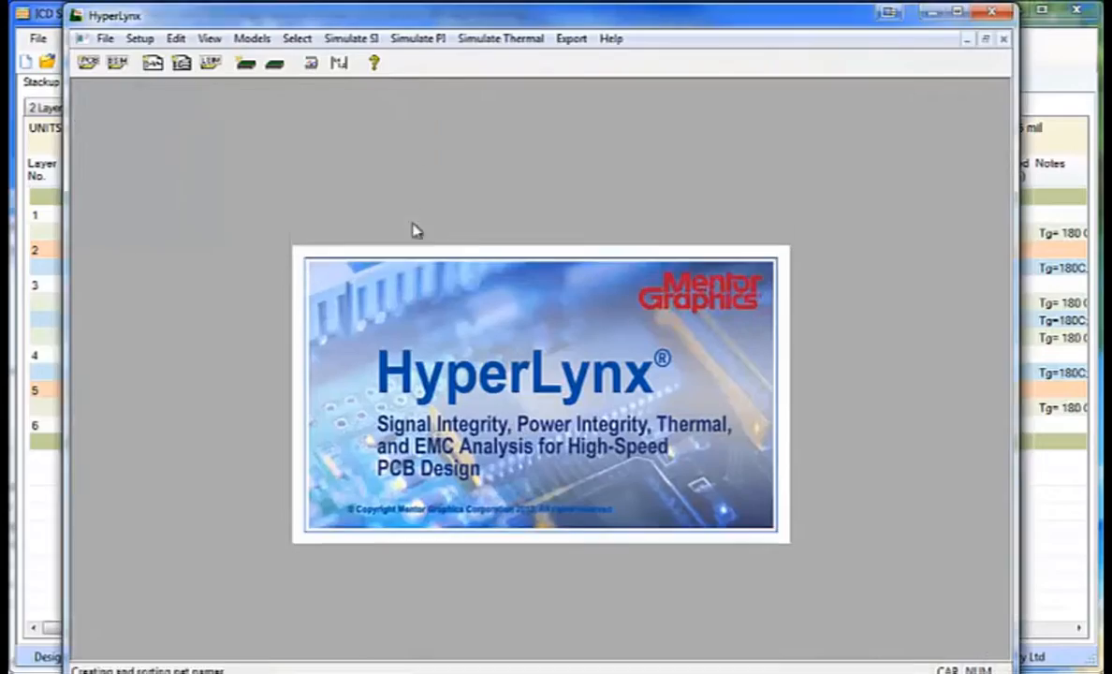
# Step: Examine the DDR2 demo board layout and its layer stackup, including the substrate thicknesses, in the Stackup Editor
pyautogui.scroll(10, 266, 457)
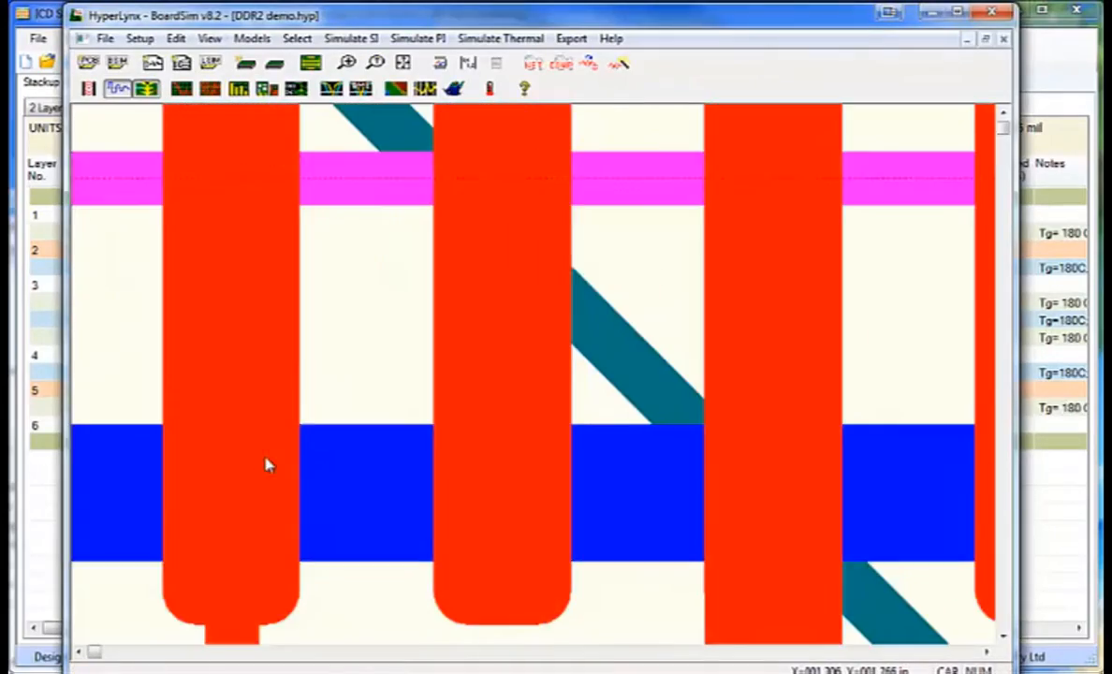
pyautogui.scroll(-1, 266, 457)
pyautogui.scroll(-5, 374, 505)
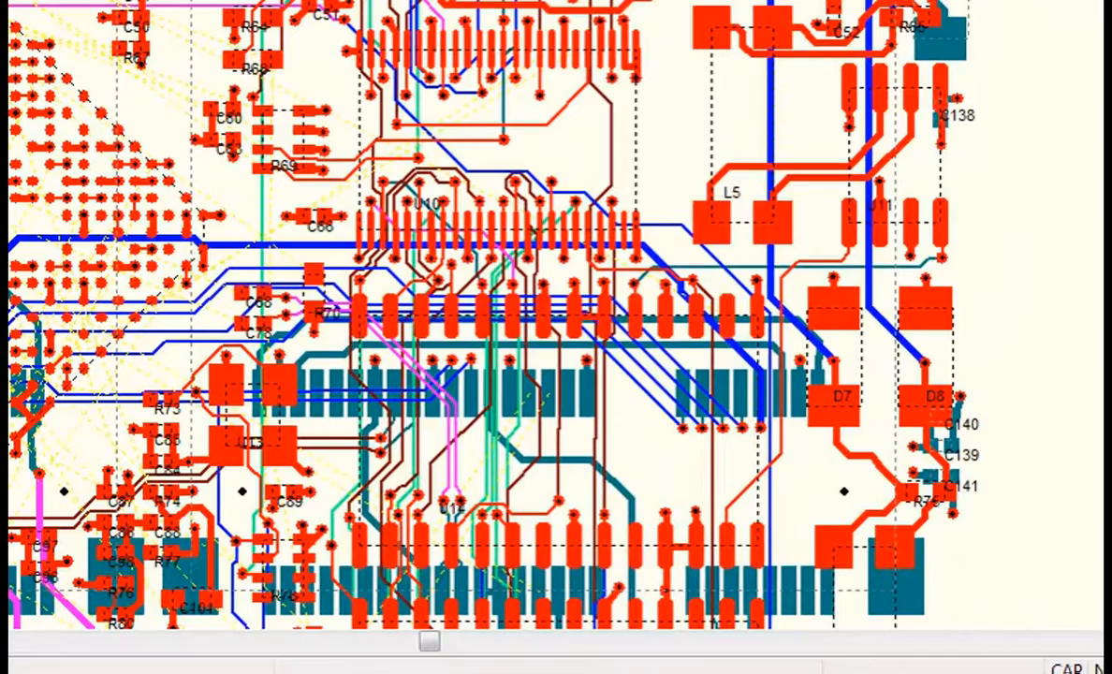
pyautogui.moveTo(429, 642); pyautogui.dragTo(100, 646)
pyautogui.scroll(-1, 109, 421)
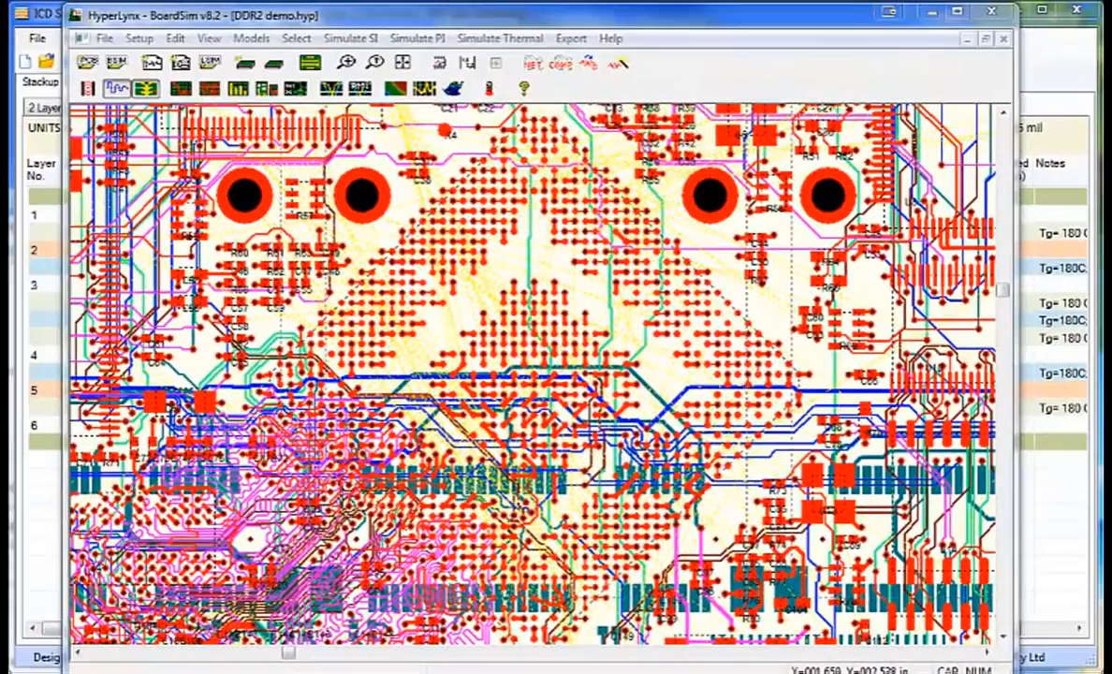
pyautogui.click(364, 89)
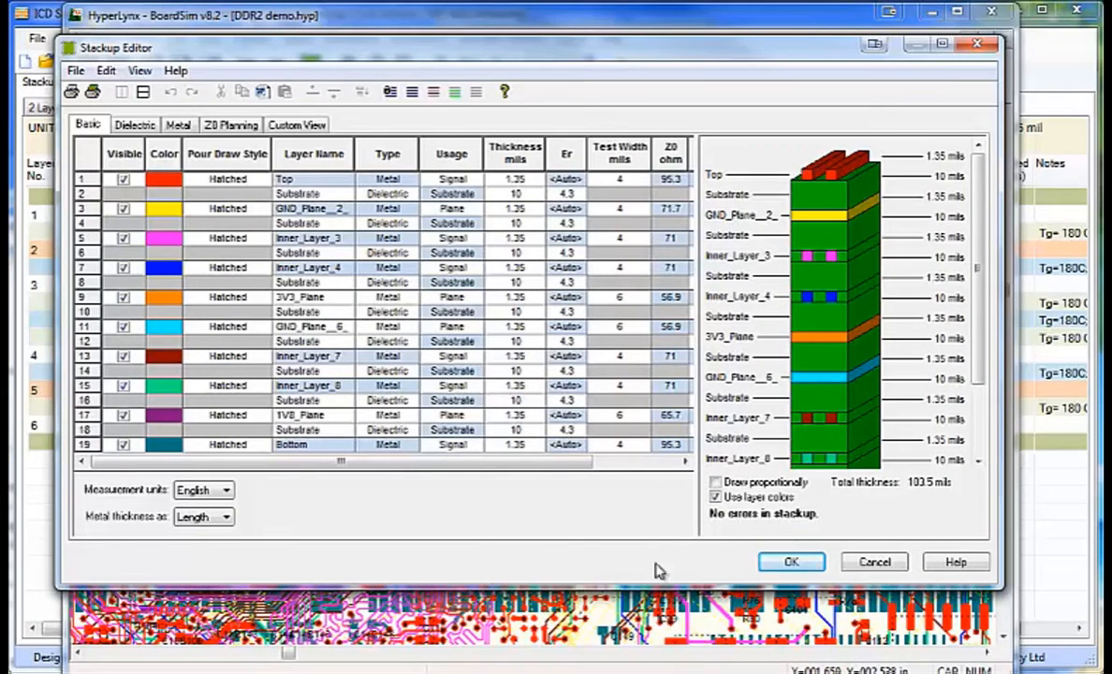
pyautogui.scroll(-1, 978, 384)
pyautogui.moveTo(979, 384)
pyautogui.mouseDown()
pyautogui.moveTo(981, 424)
pyautogui.moveTo(986, 292)
pyautogui.moveTo(974, 381)
pyautogui.mouseUp()
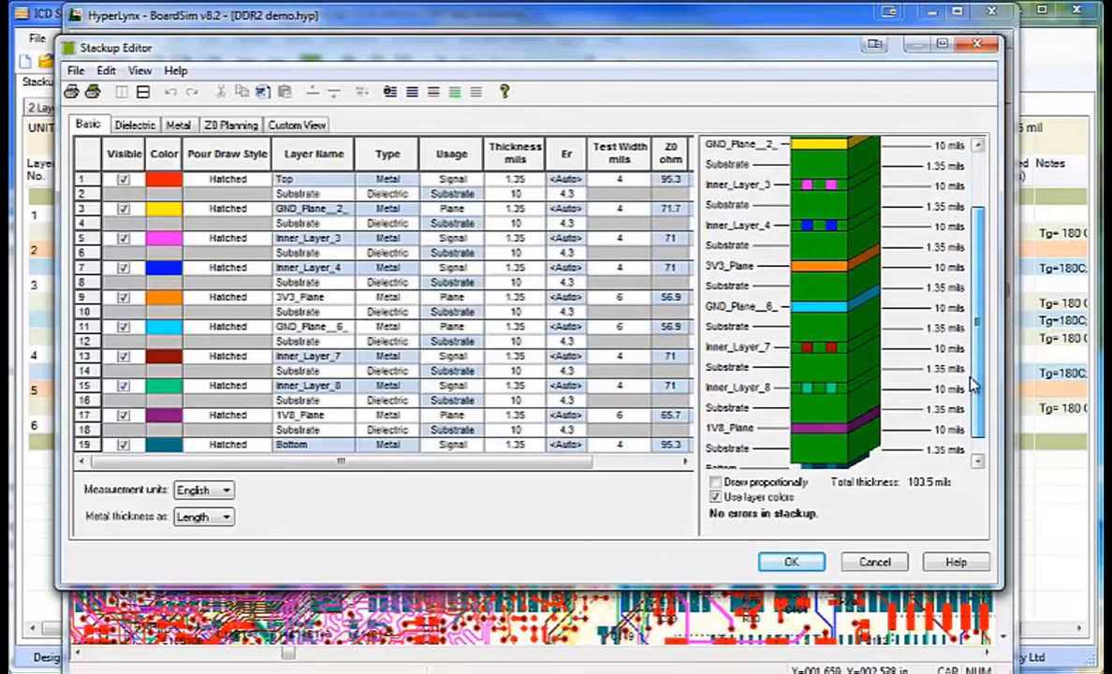
pyautogui.click(528, 193)
pyautogui.click(510, 223)
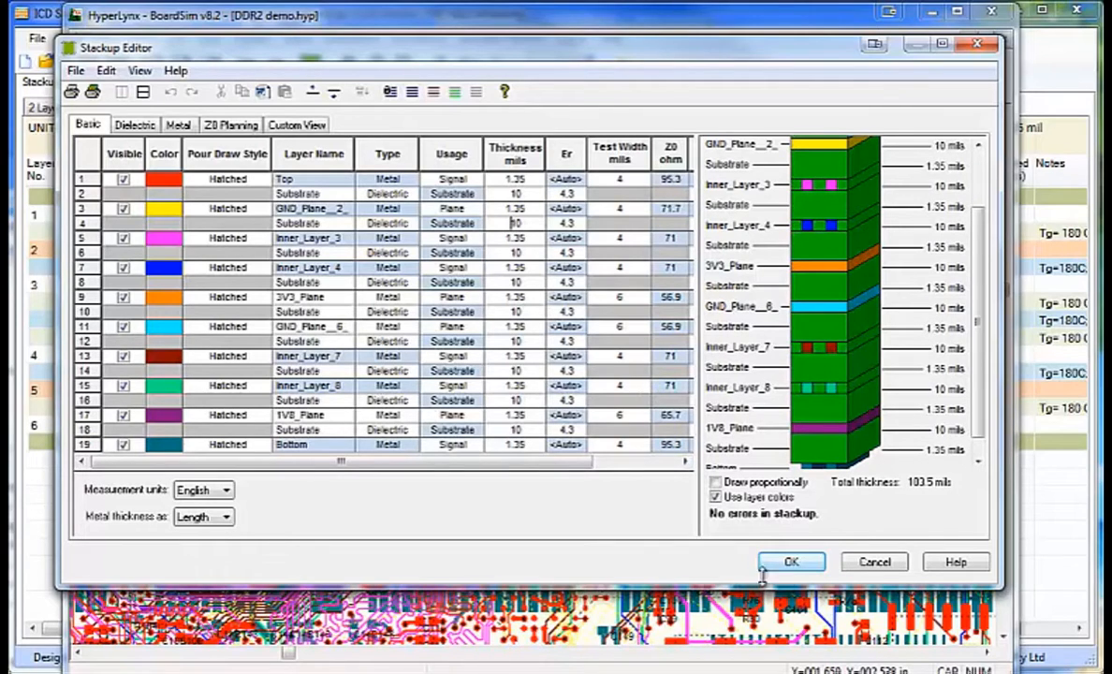
pyautogui.click(792, 563)
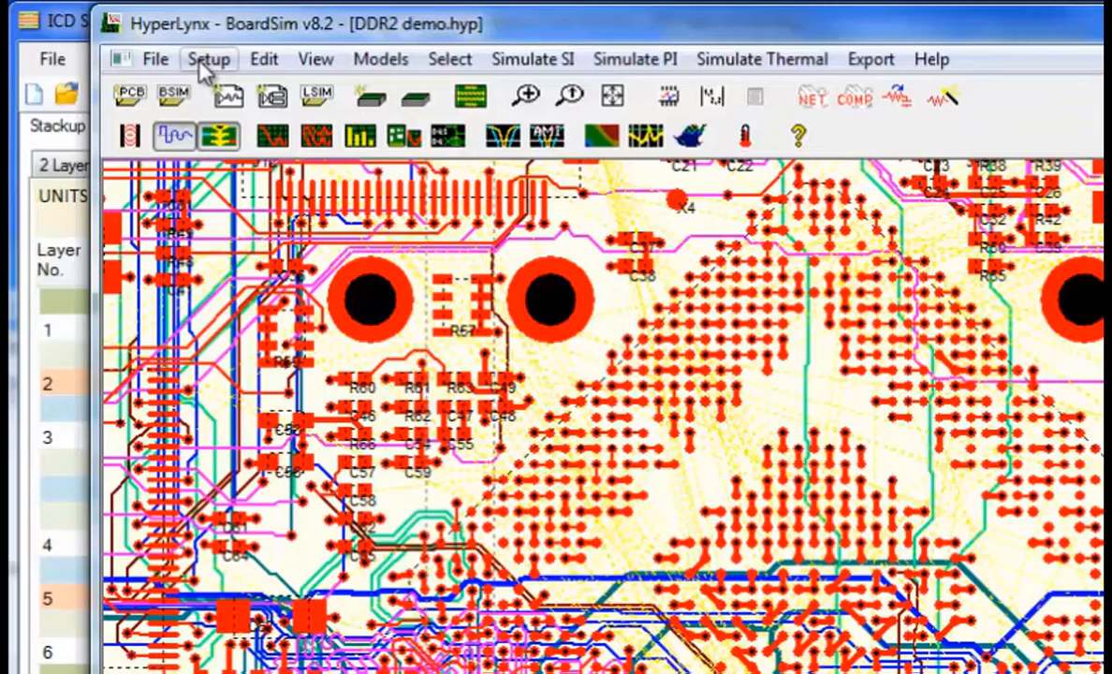
# Step: Export the board's stackup as DDR2 demo.stk in the PADS Projects folder, replacing the existing file
pyautogui.click(200, 59)
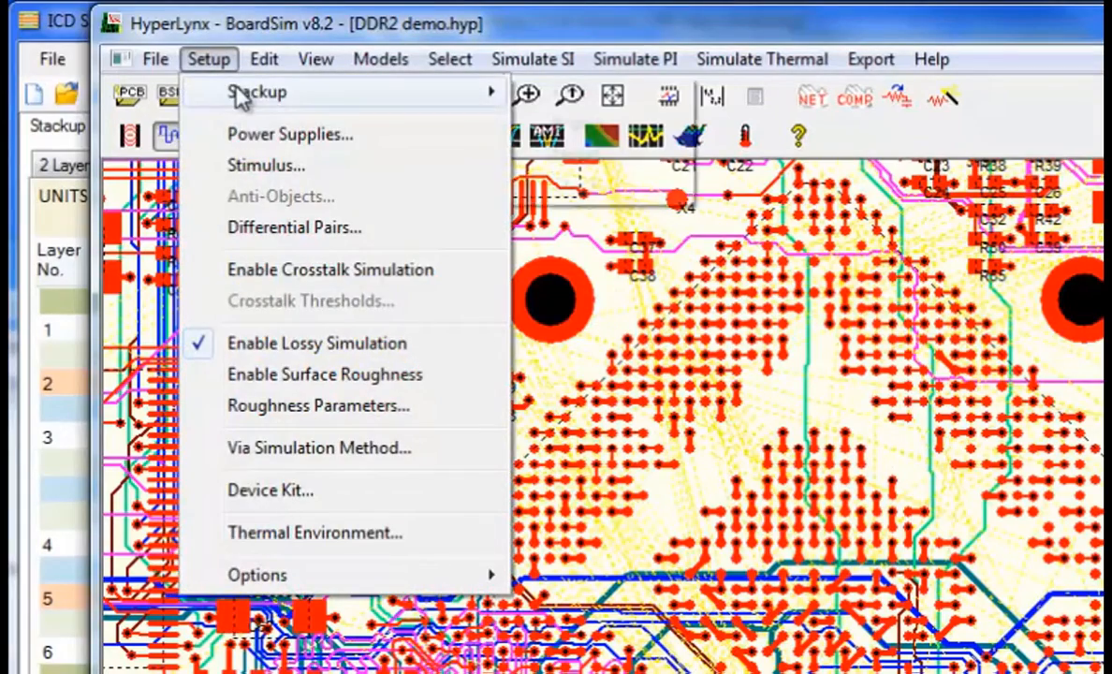
pyautogui.moveTo(426, 96)
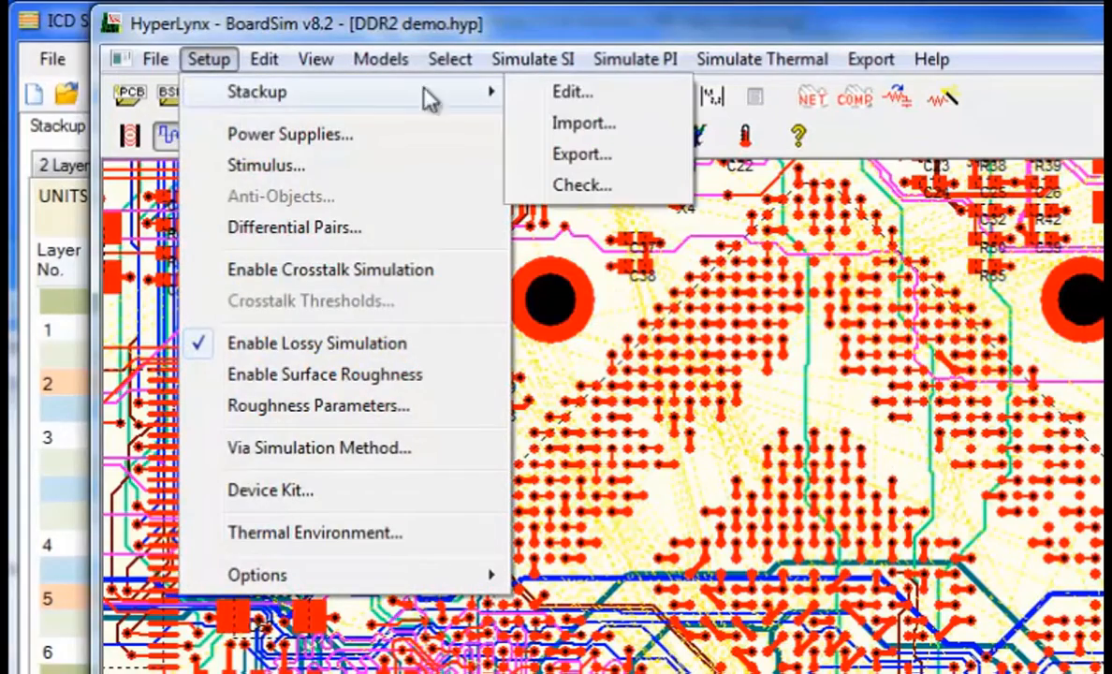
pyautogui.click(585, 155)
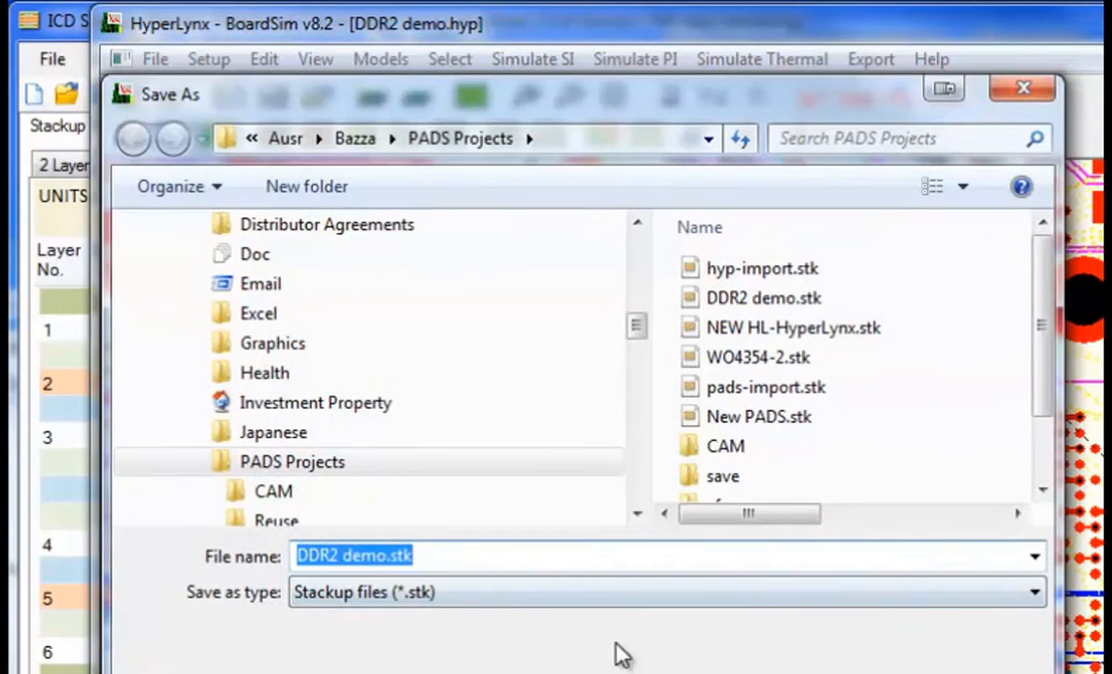
pyautogui.click(860, 670)
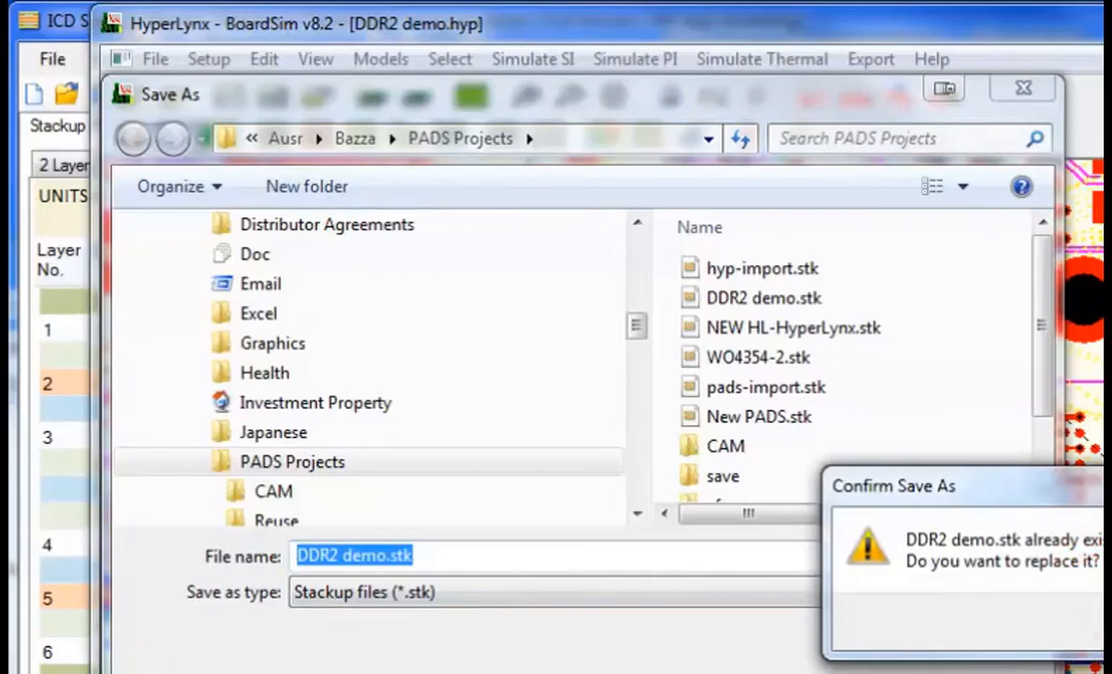
pyautogui.hotkey('alt', 'y')
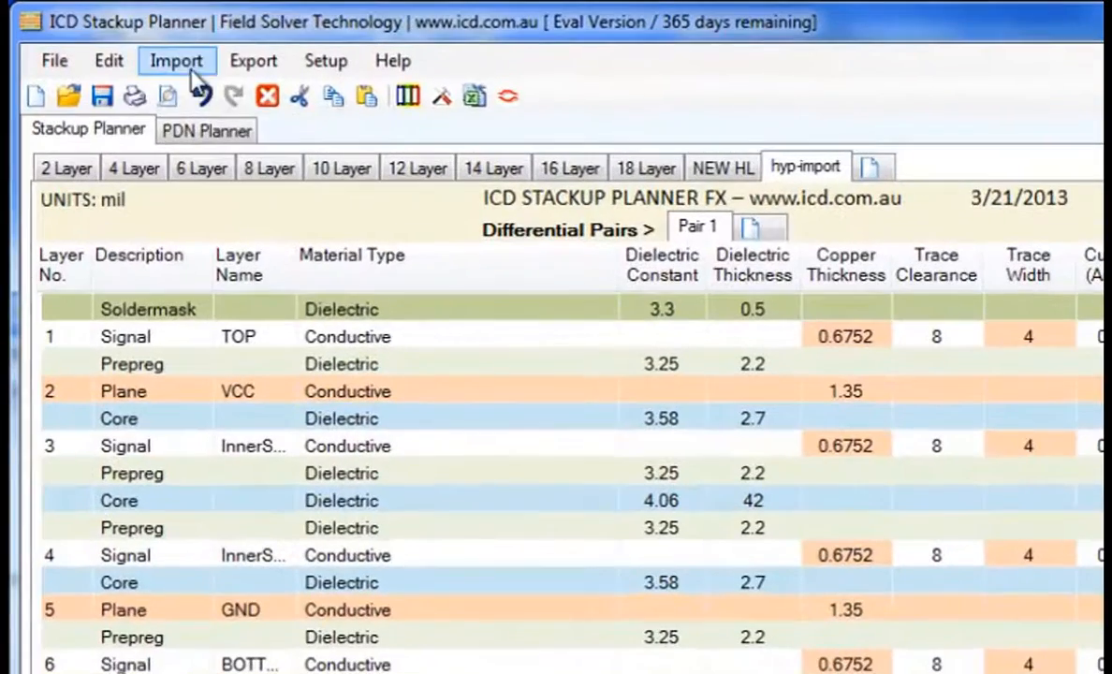
# Step: In ICD Stackup Planner, import the HyperLynx stackup export DDR2 demo.stk from the PADS Projects folder
pyautogui.click(192, 68)
pyautogui.moveTo(229, 124)
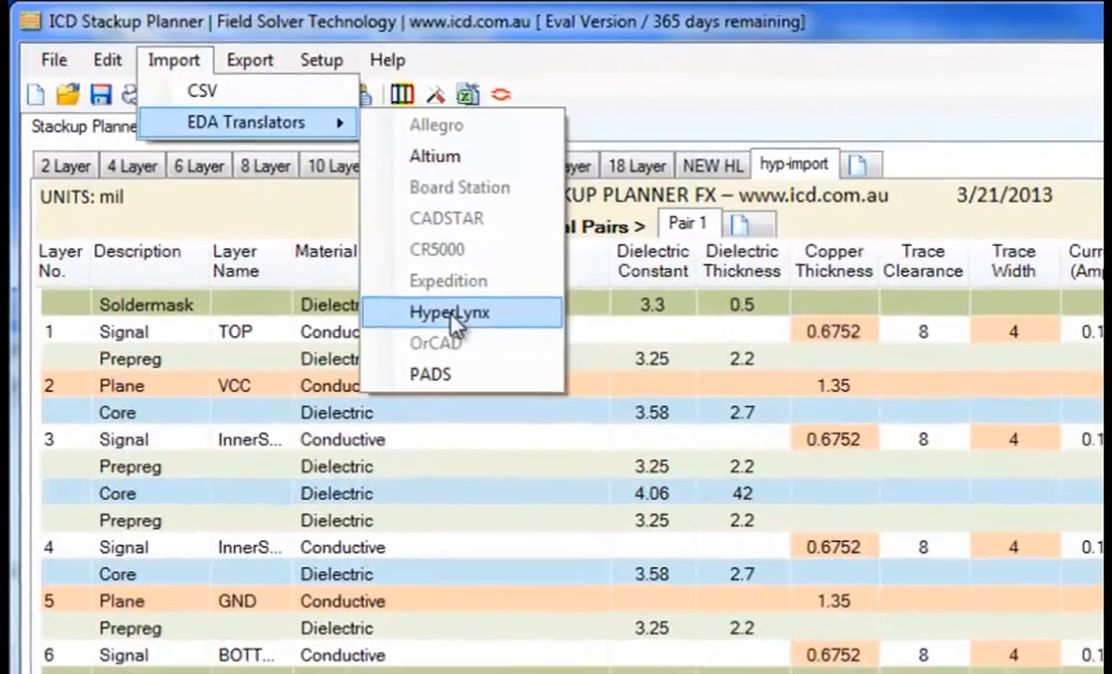
pyautogui.click(453, 319)
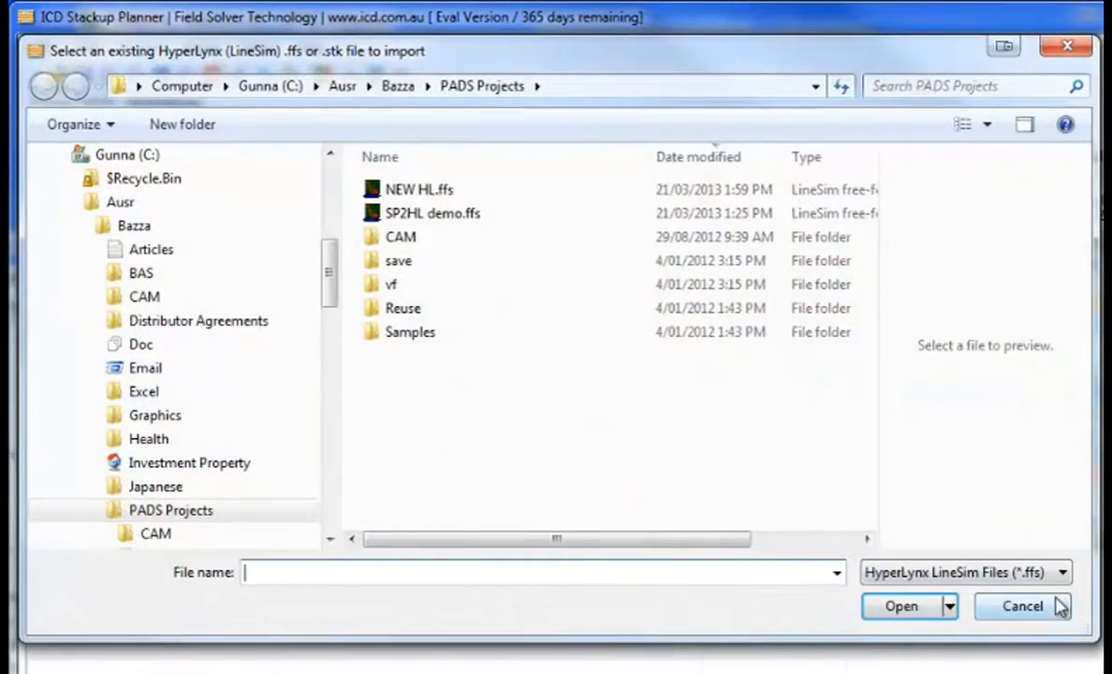
pyautogui.click(1063, 572)
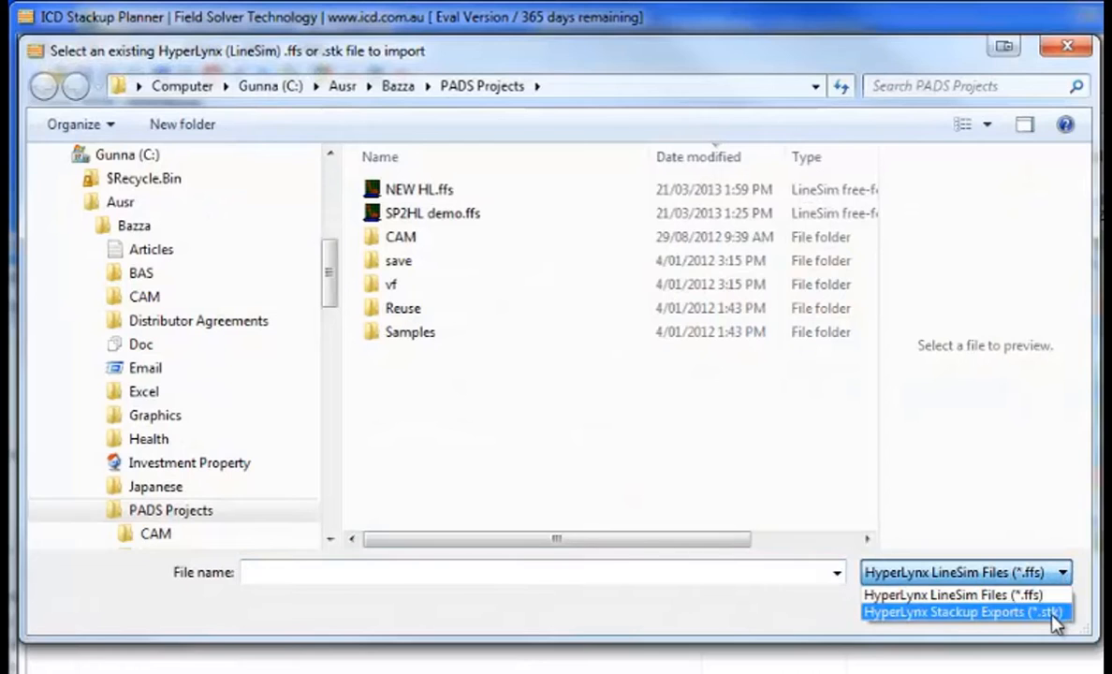
pyautogui.click(1053, 614)
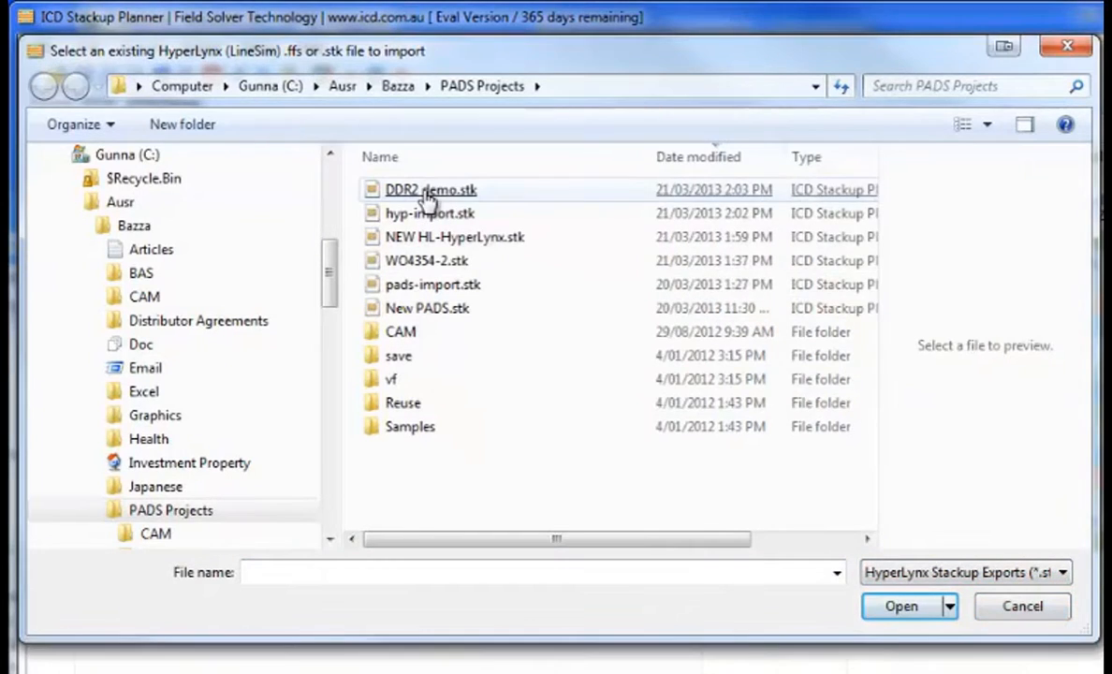
pyautogui.doubleClick(426, 192)
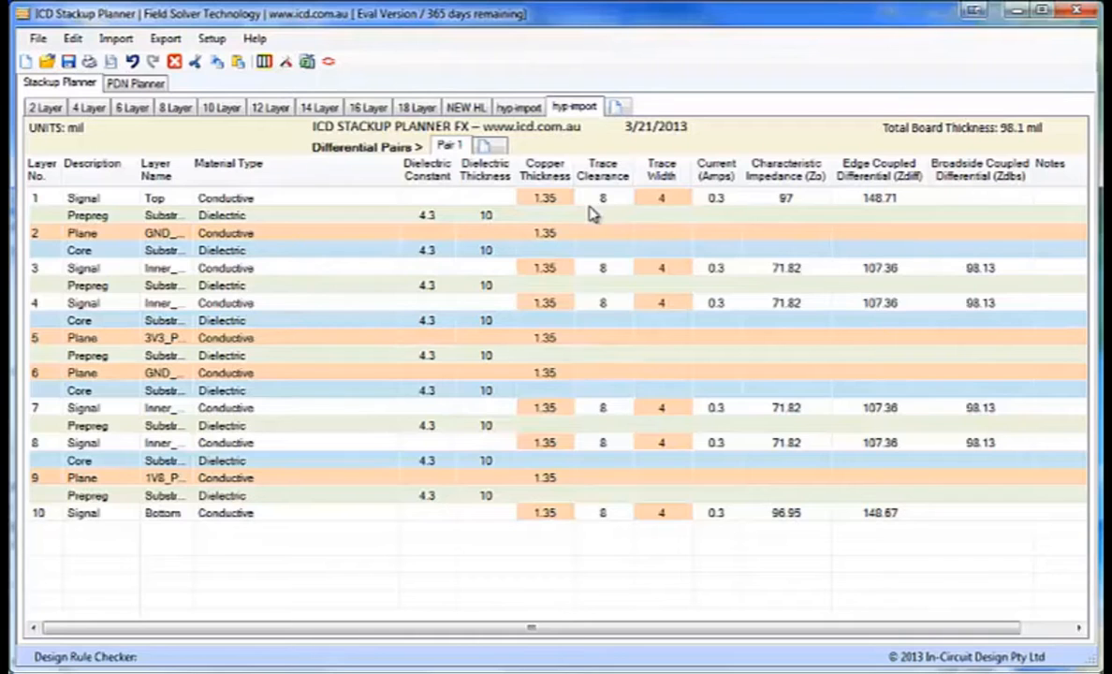
# Step: Set the dielectric thickness to 2.5 mil for the prepreg below Top and 5 mil for the core below the layer 2 plane
pyautogui.doubleClick(486, 215)
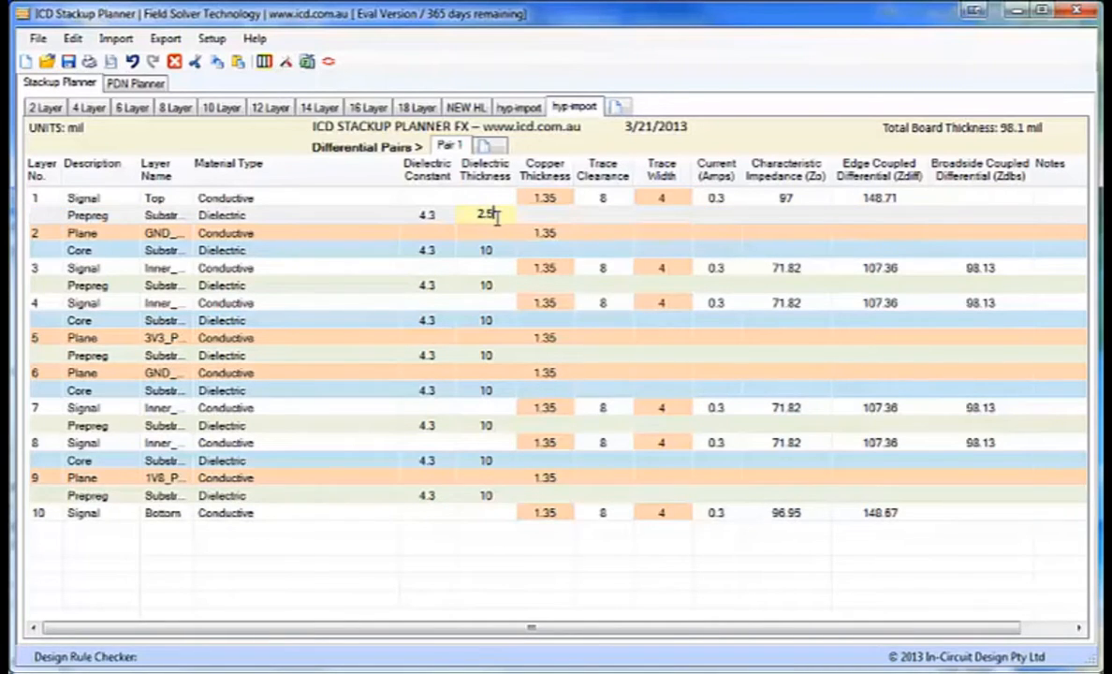
pyautogui.doubleClick(494, 250)
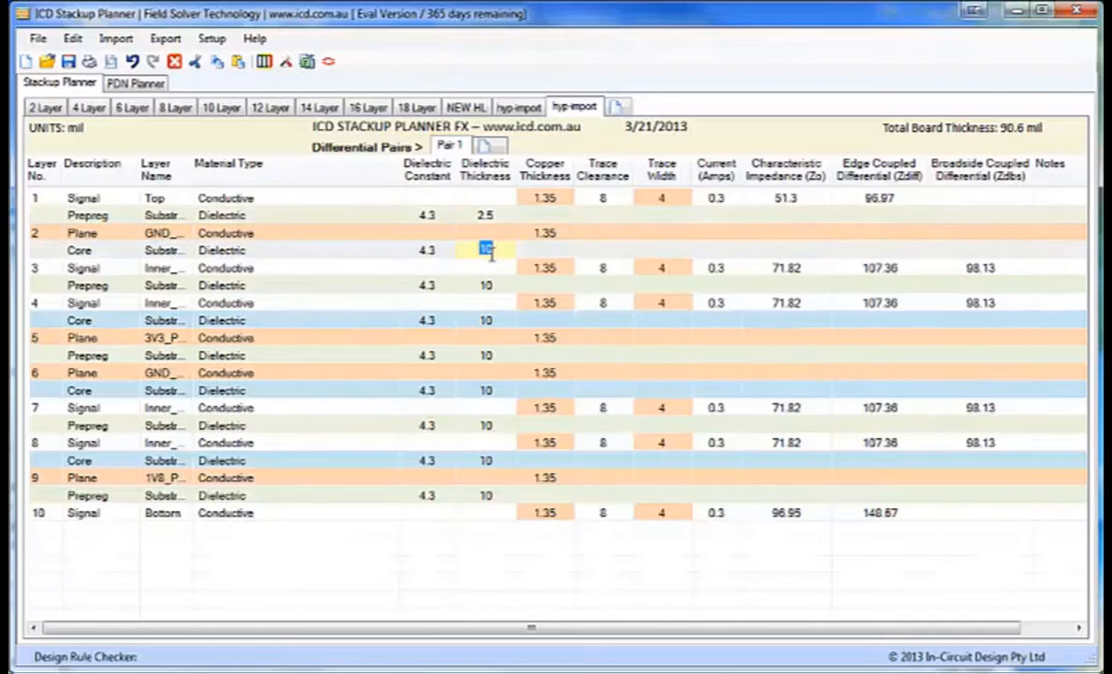
pyautogui.click(499, 286)
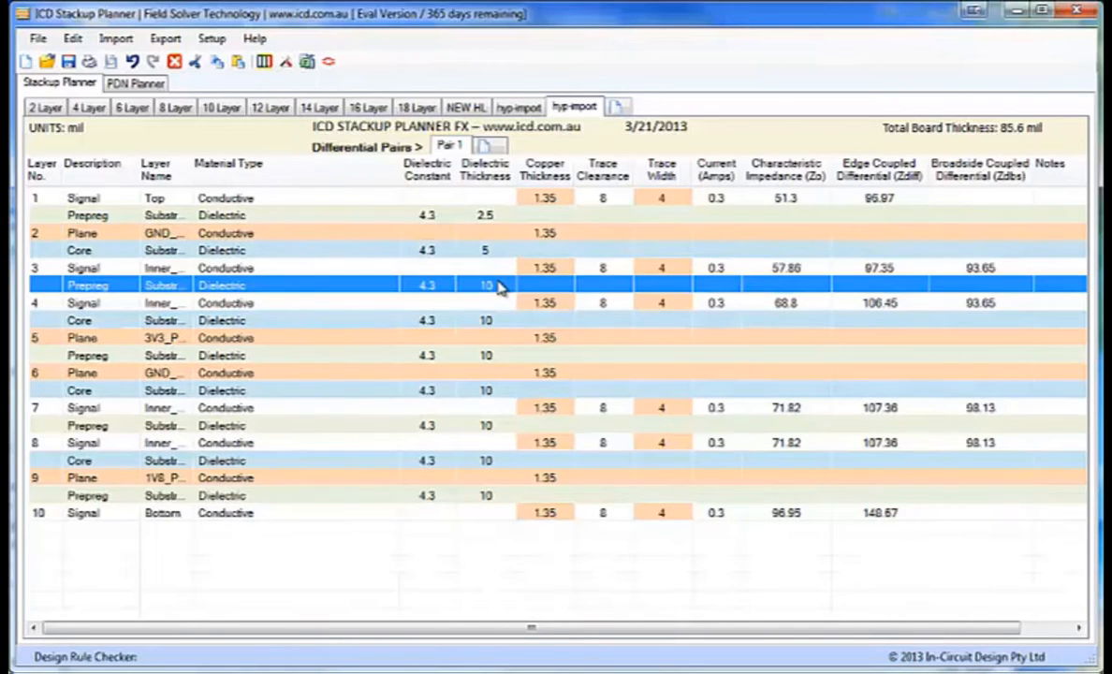
# Step: Set the dielectric thickness to 5 mil for the prepreg below layer 3 and the core below layer 4
pyautogui.doubleClick(499, 285)
pyautogui.write('5')
pyautogui.click(504, 321)
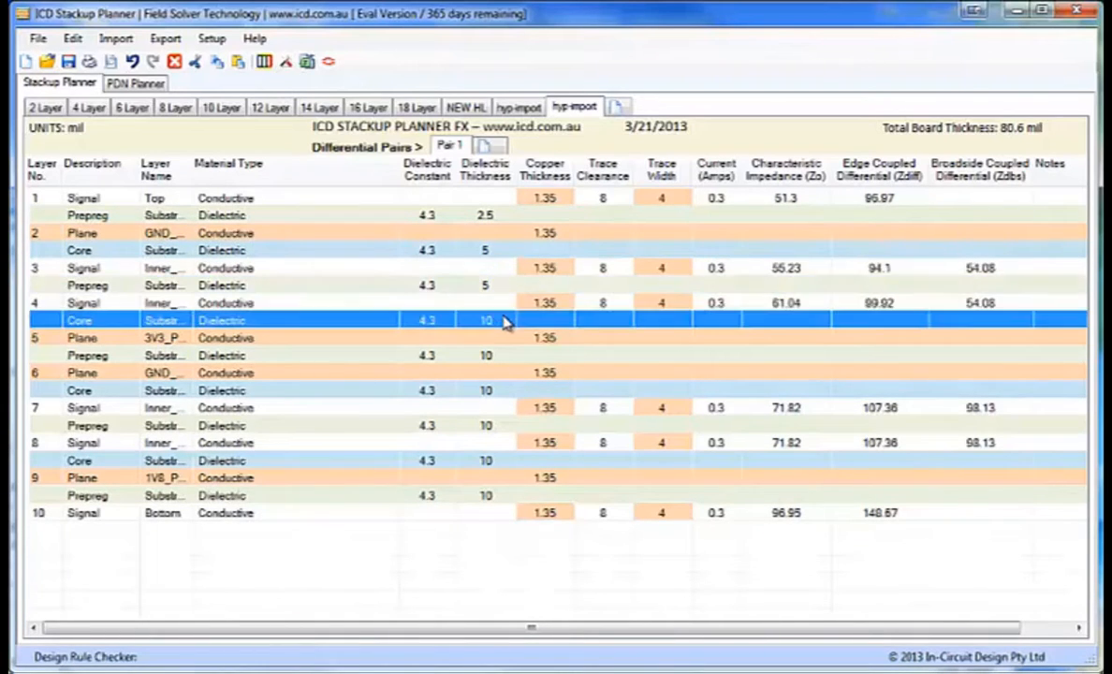
pyautogui.doubleClick(503, 320)
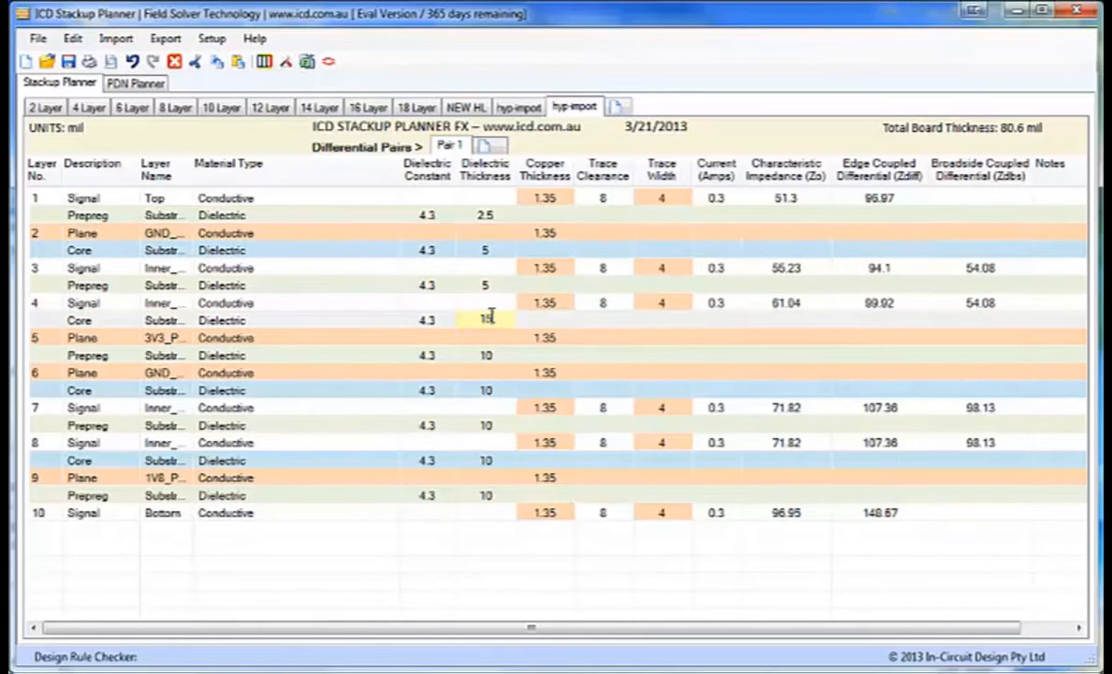
pyautogui.write('5')
pyautogui.click(449, 355)
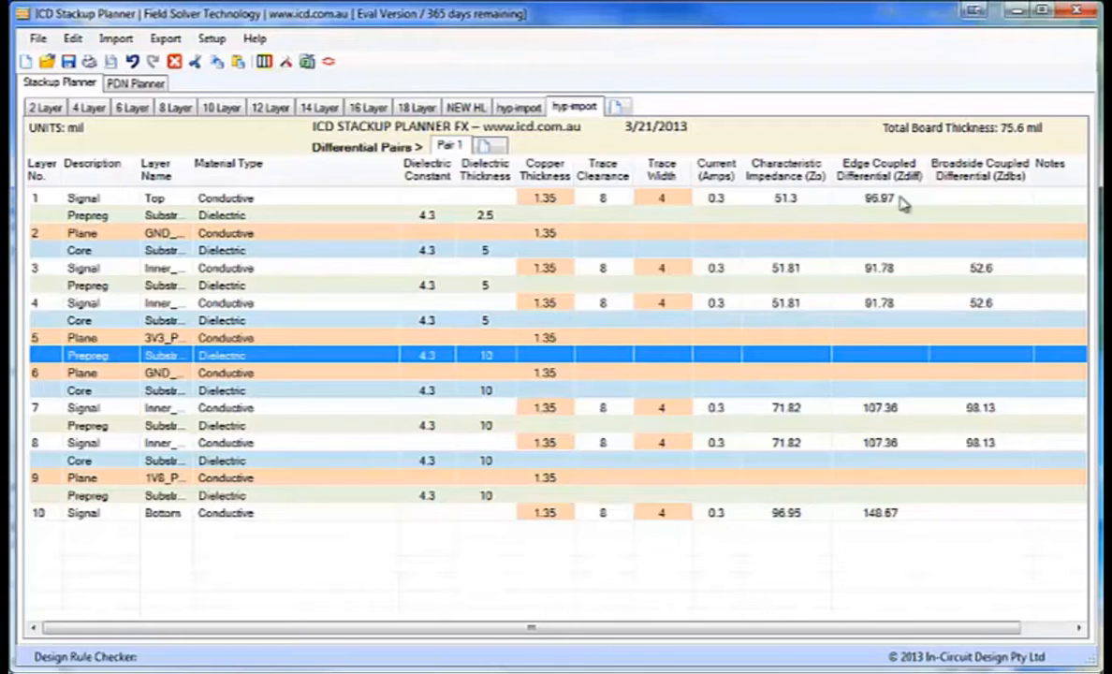
# Step: Set the trace clearance to 12 mil on the layer 3 and layer 4 signal layers
pyautogui.click(606, 268)
pyautogui.click(607, 268)
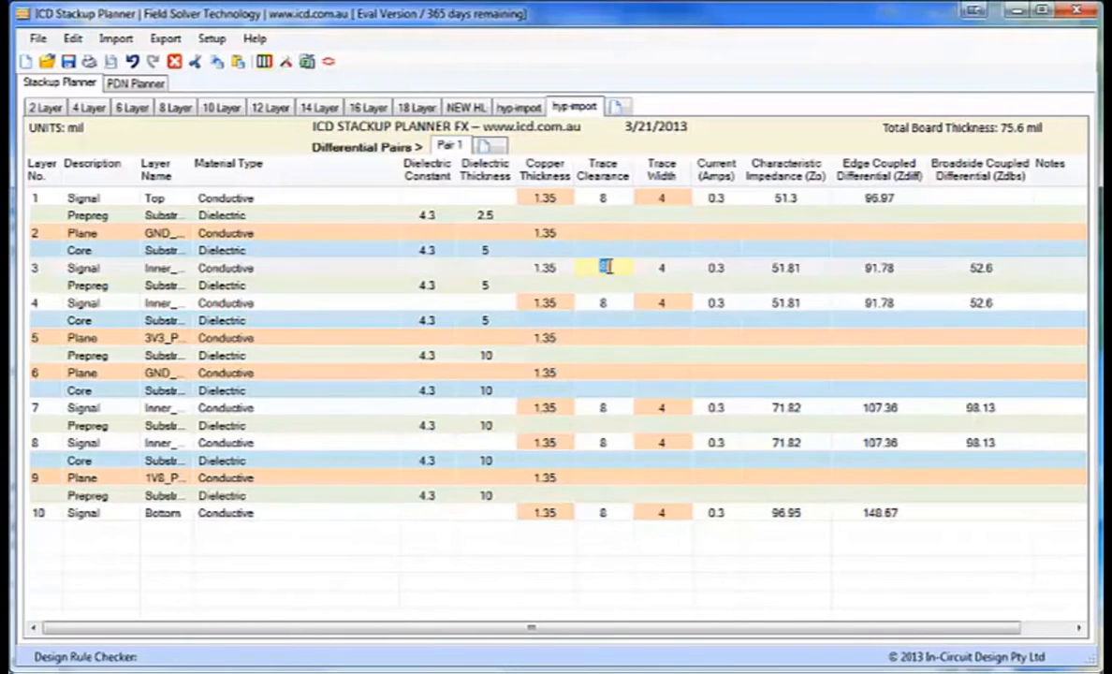
pyautogui.click(618, 302)
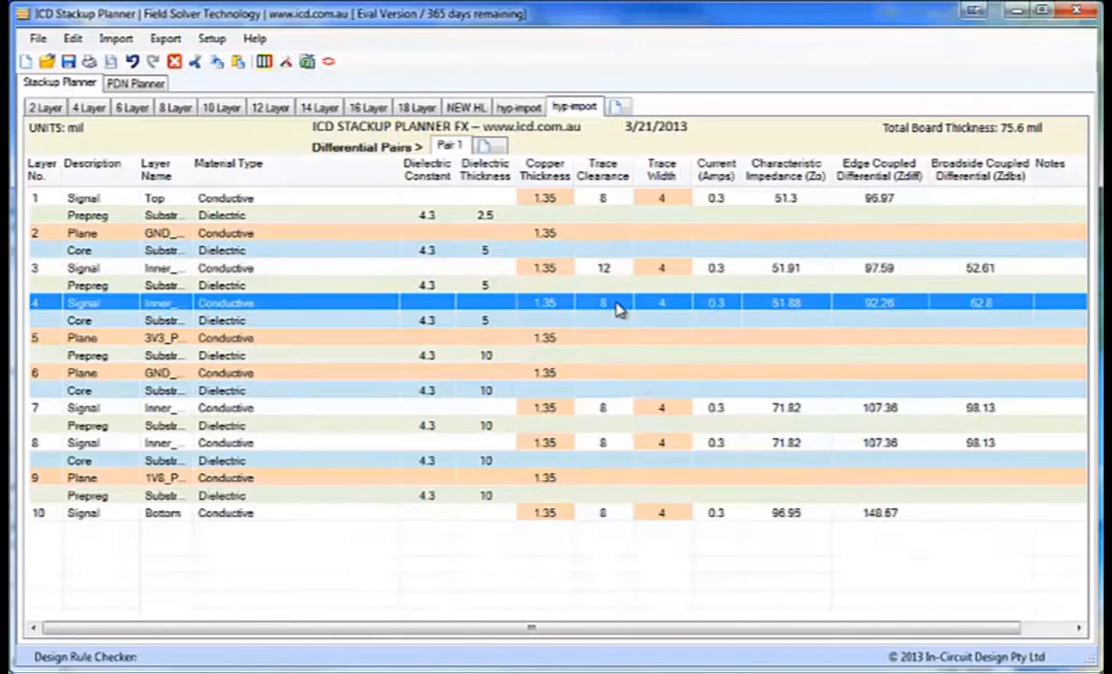
pyautogui.click(617, 303)
pyautogui.write('1')
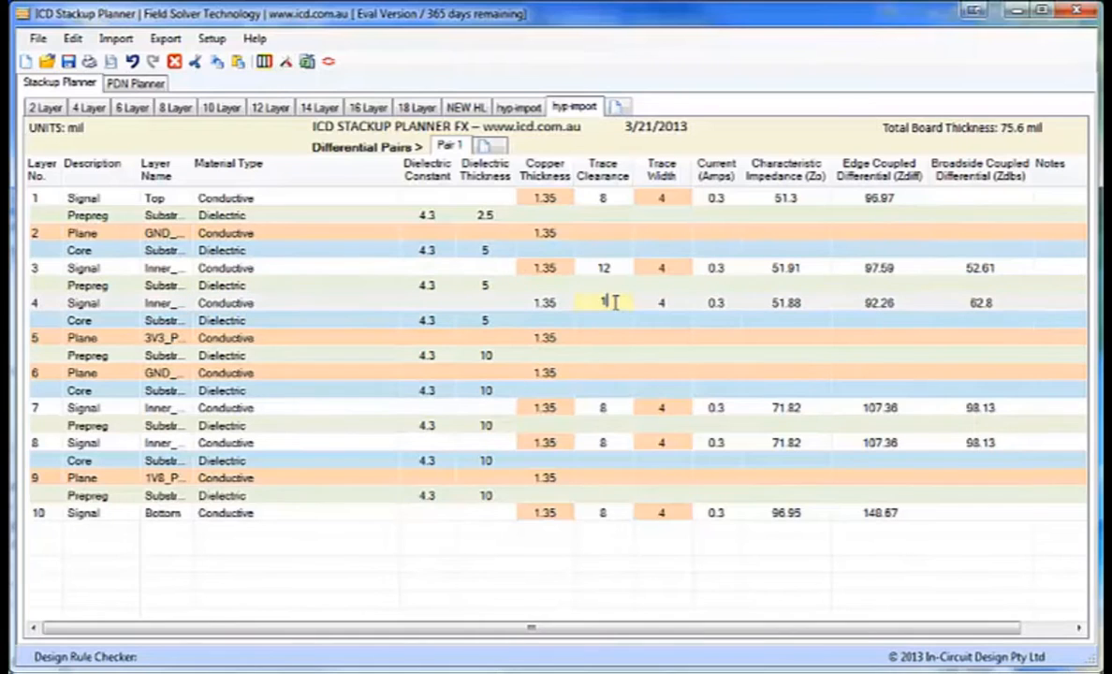
pyautogui.write('2')
# Step: Delete all rows from the prepreg below the layer 5 plane through the layer 10 signal
pyautogui.click(613, 355)
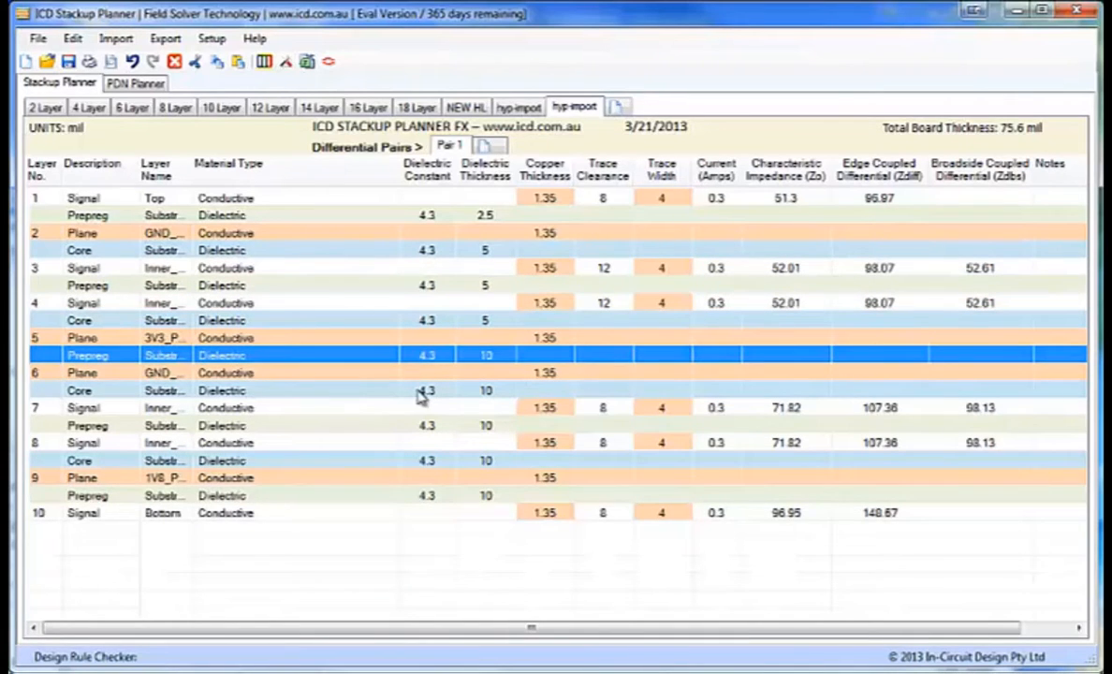
pyautogui.keyDown('shift'); pyautogui.click(364, 514); pyautogui.keyUp('shift')
pyautogui.press('Delete')
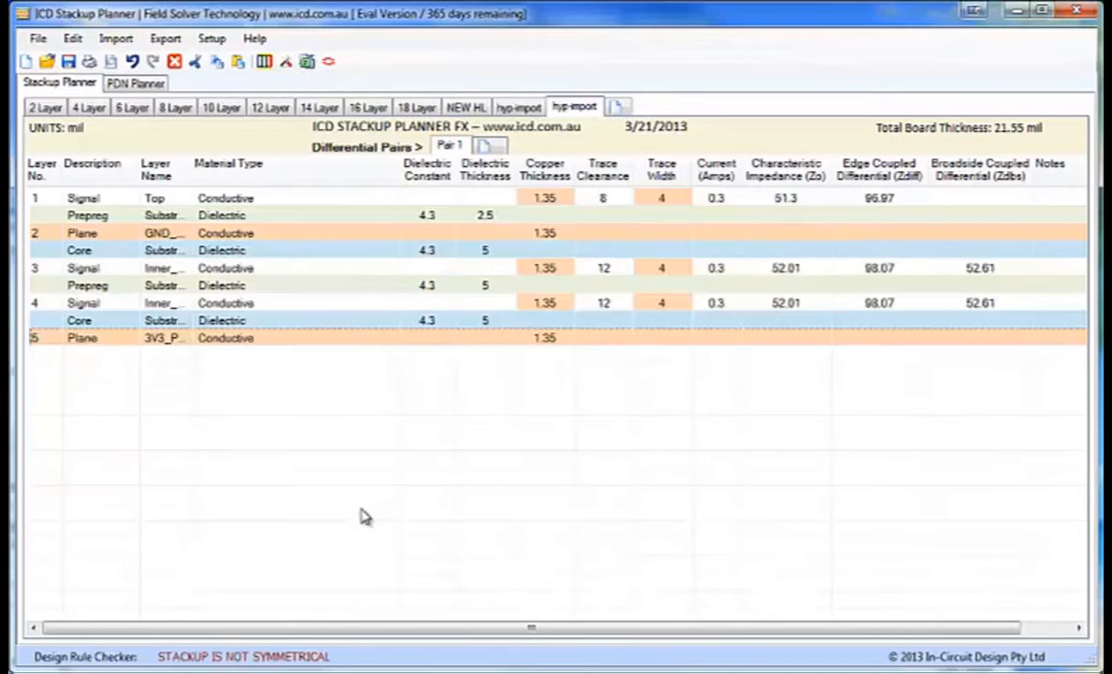
# Step: Mirror the remaining five-layer half to build a symmetrical ten-layer stackup
pyautogui.click(313, 285)
pyautogui.rightClick(313, 286)
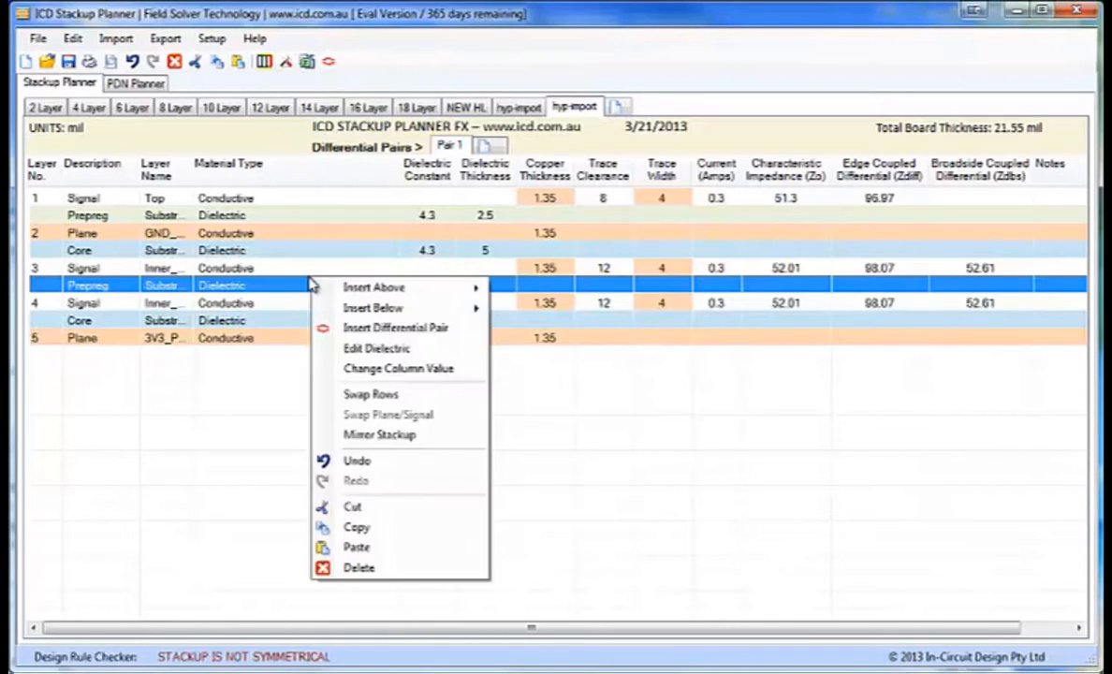
pyautogui.click(339, 434)
pyautogui.click(379, 542)
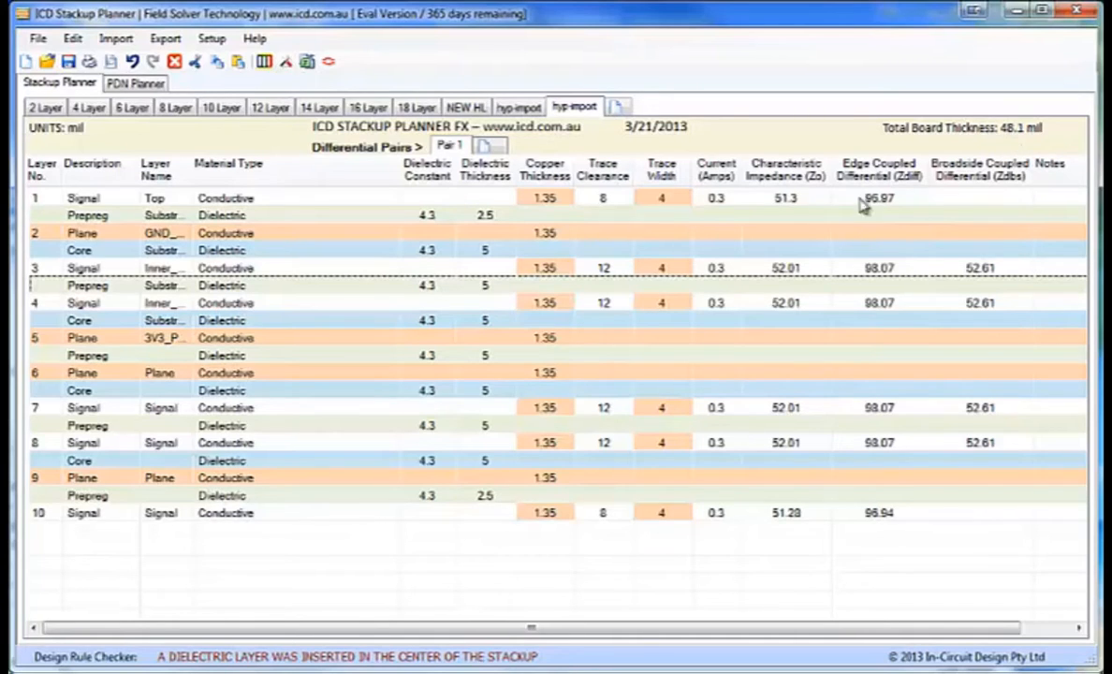
# Step: Set the dielectric thickness of the central prepreg between the layer 5 and 6 planes to 20 mil
pyautogui.click(488, 356)
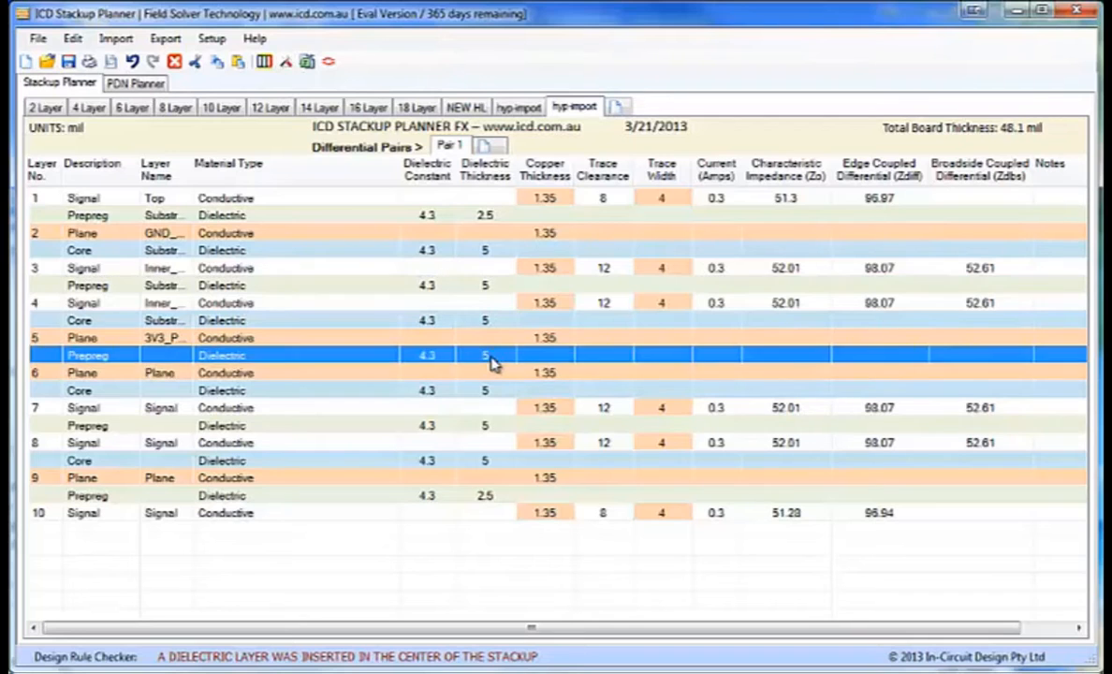
pyautogui.click(489, 356)
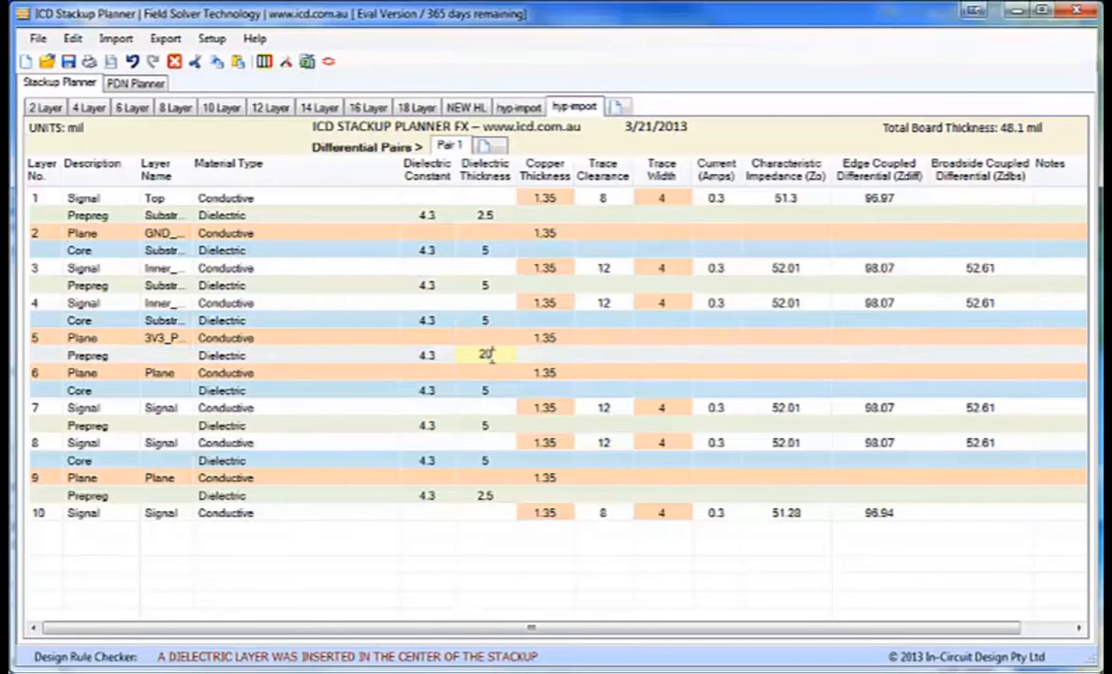
pyautogui.click(466, 377)
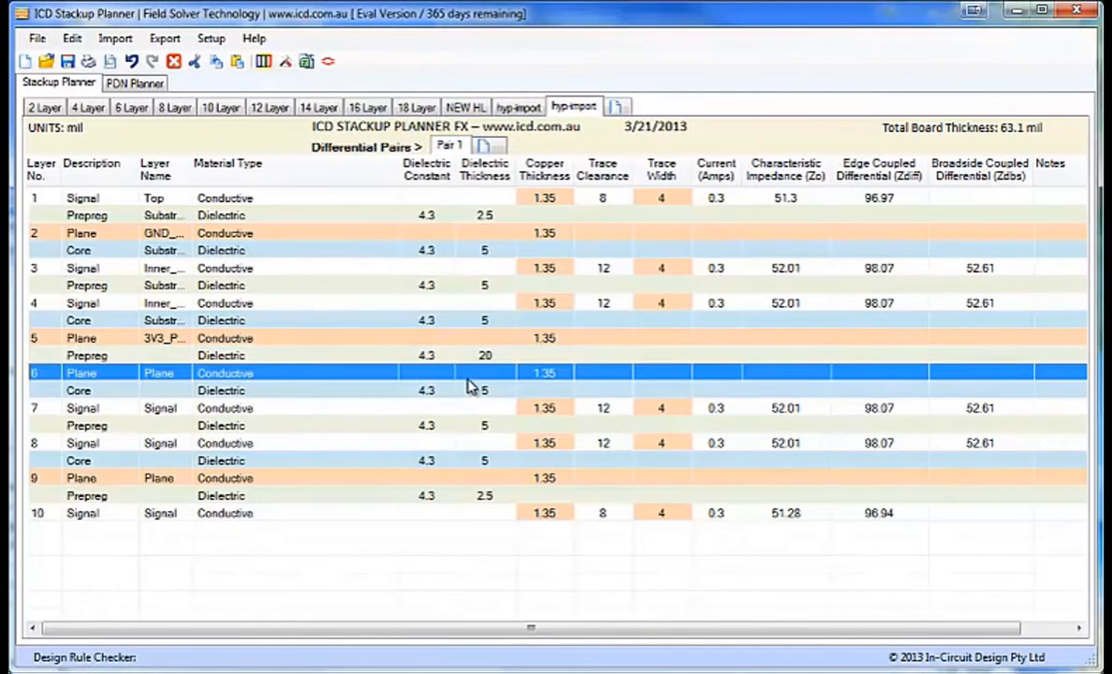
pyautogui.click(505, 536)
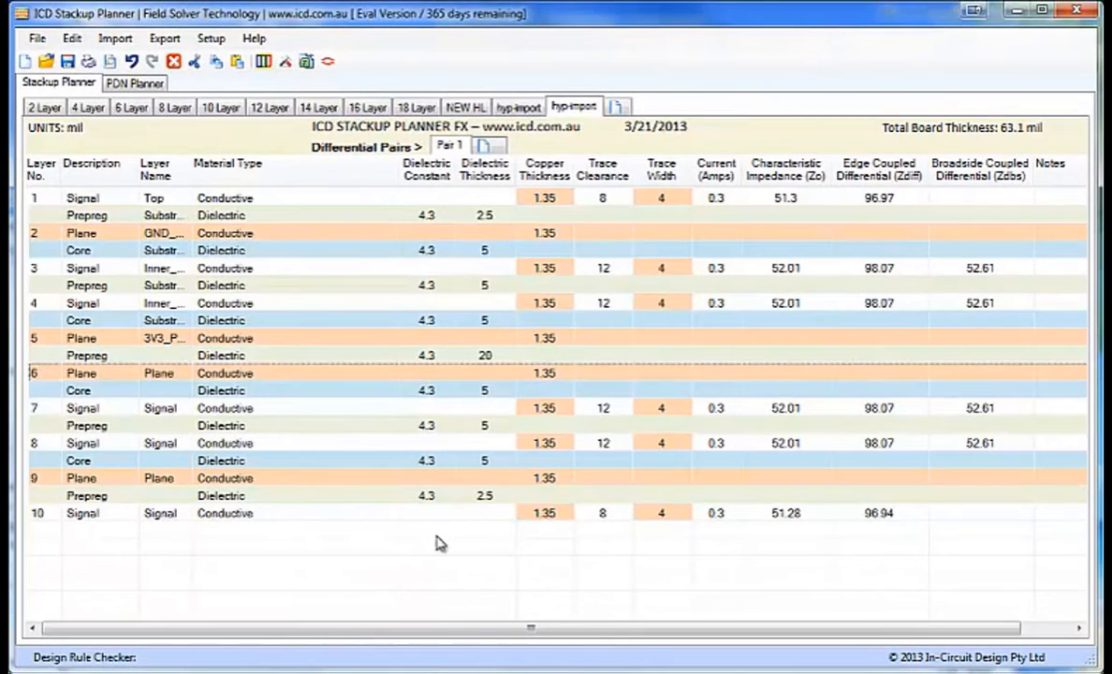
# Step: Insert a soldermask layer above the layer 1 signal and another below the layer 10 signal
pyautogui.click(260, 201)
pyautogui.rightClick(260, 200)
pyautogui.moveTo(412, 210)
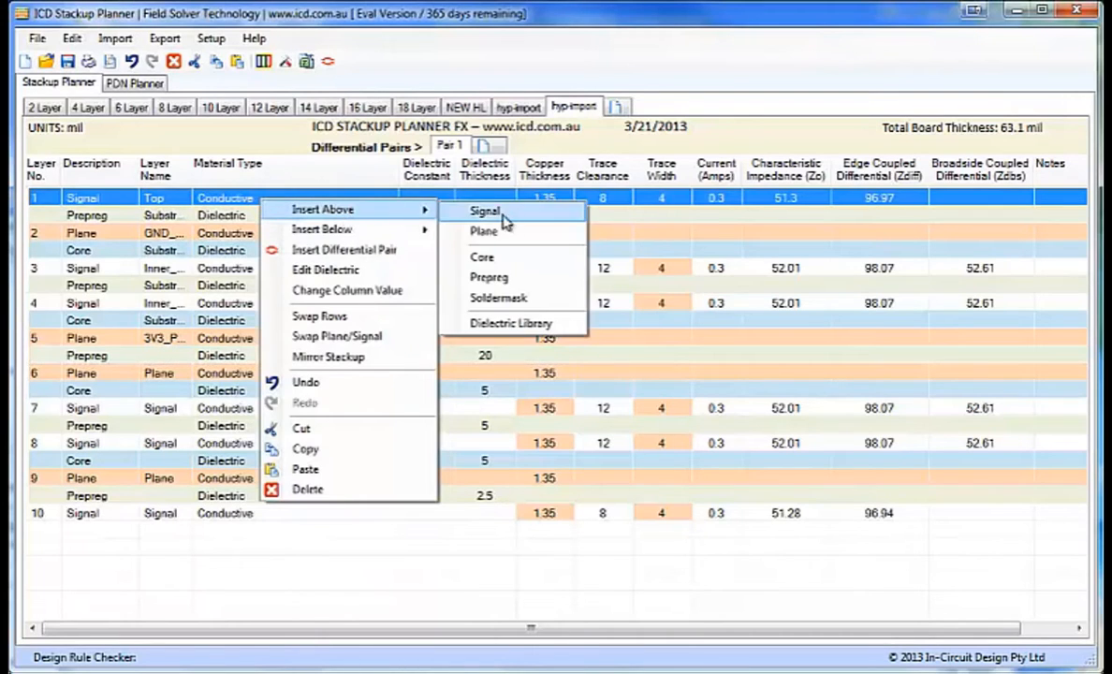
pyautogui.click(500, 299)
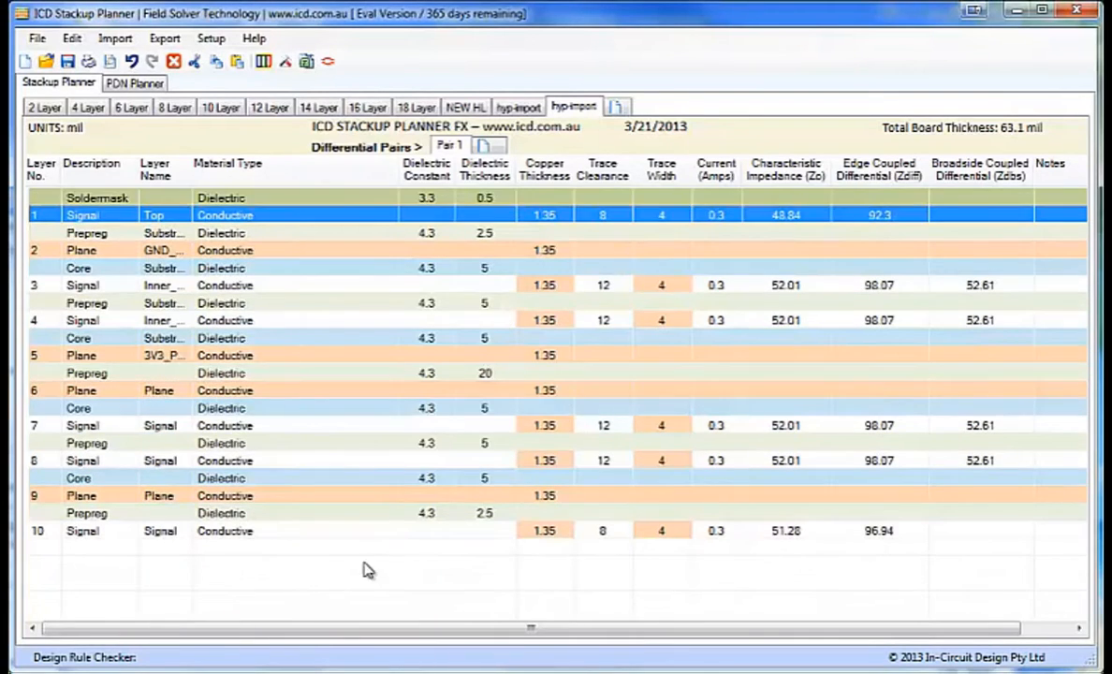
pyautogui.click(323, 534)
pyautogui.rightClick(323, 531)
pyautogui.moveTo(423, 562)
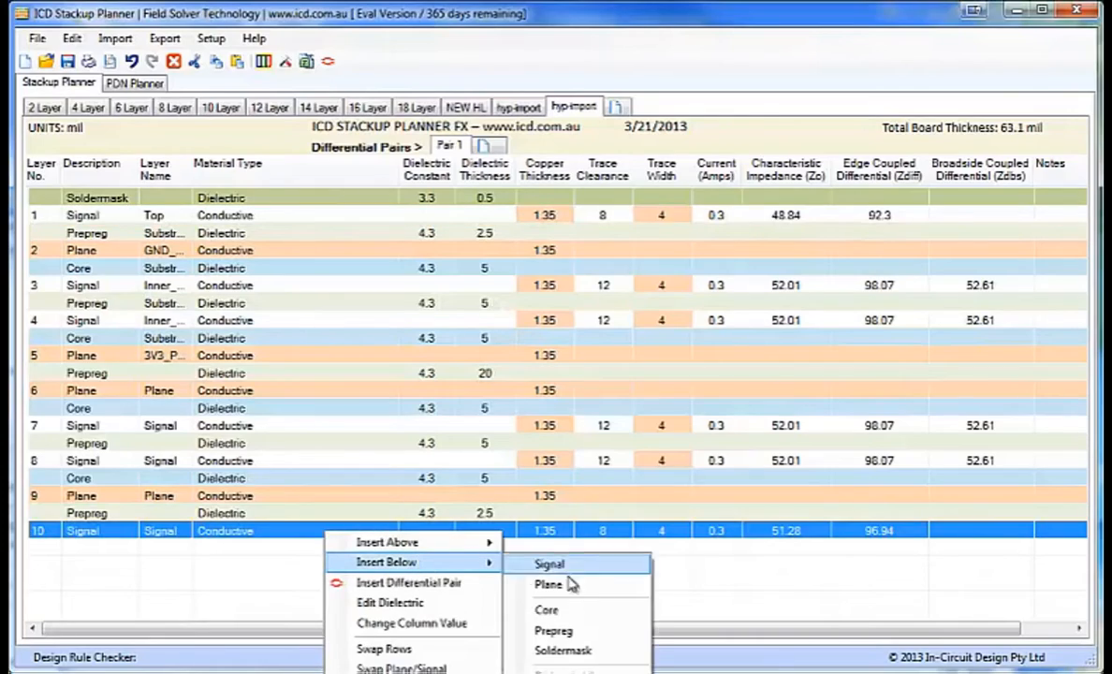
pyautogui.click(581, 652)
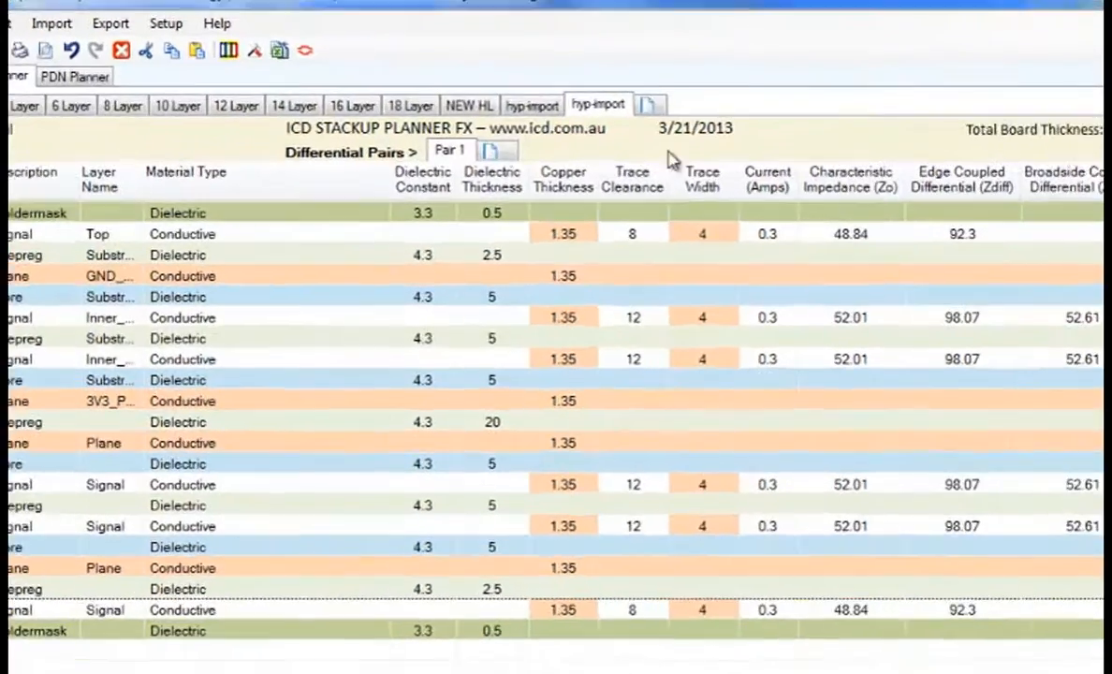
# Step: Rename the current hyp-import stackup to NEW BRDSIM
pyautogui.rightClick(596, 104)
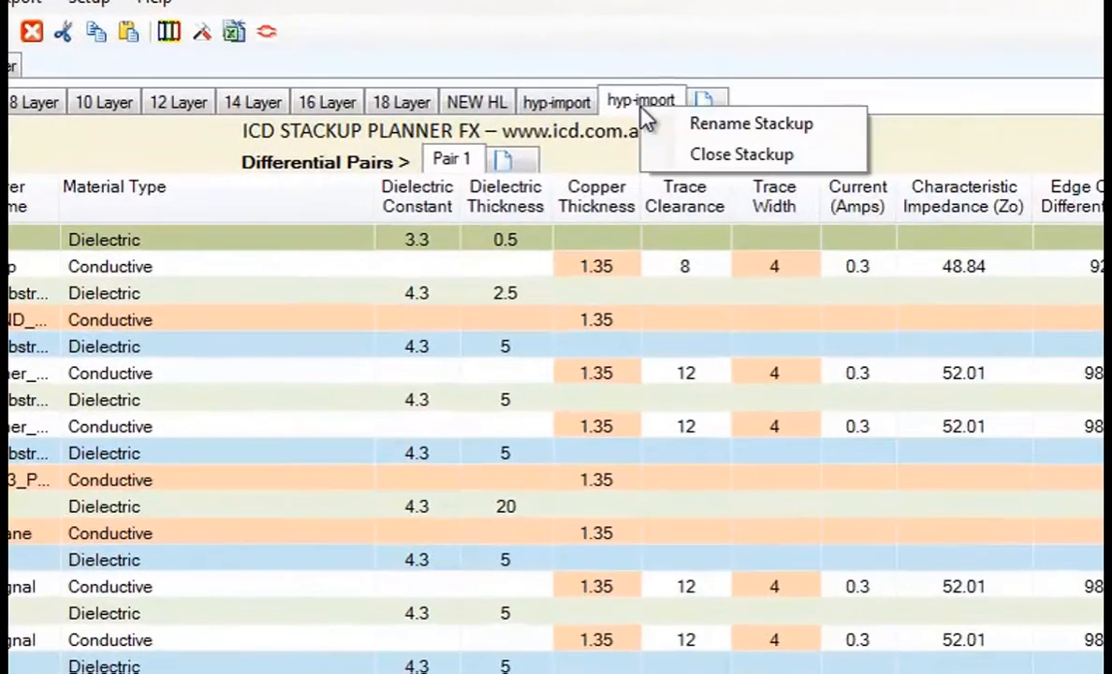
pyautogui.click(733, 131)
pyautogui.write('BRDSIM')
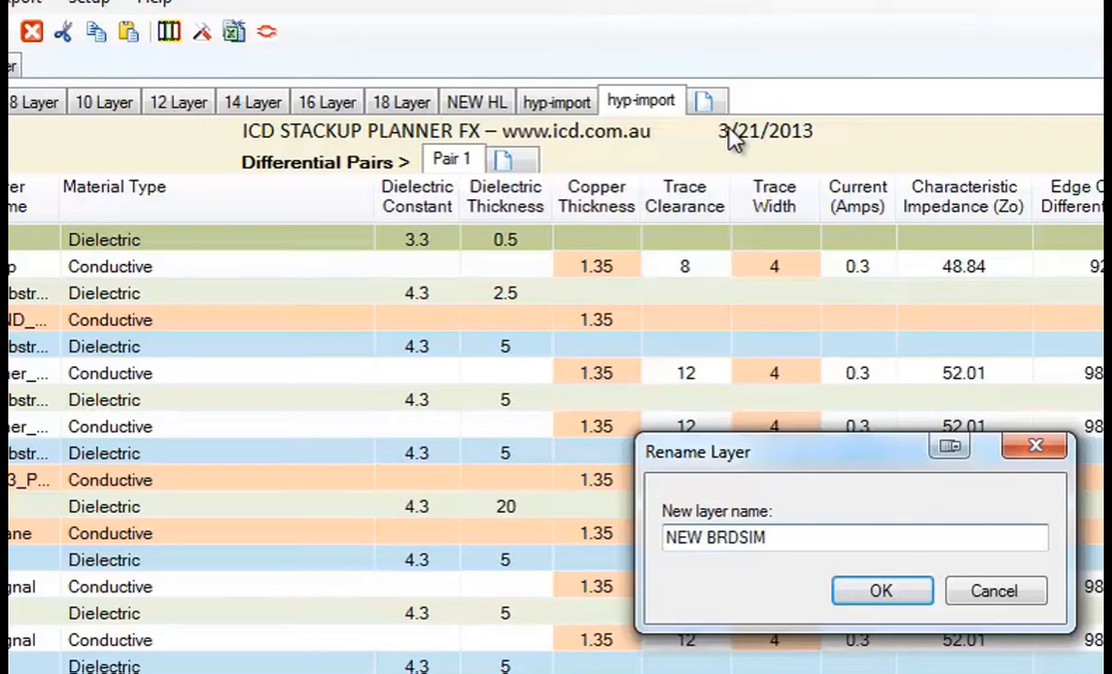
pyautogui.click(881, 591)
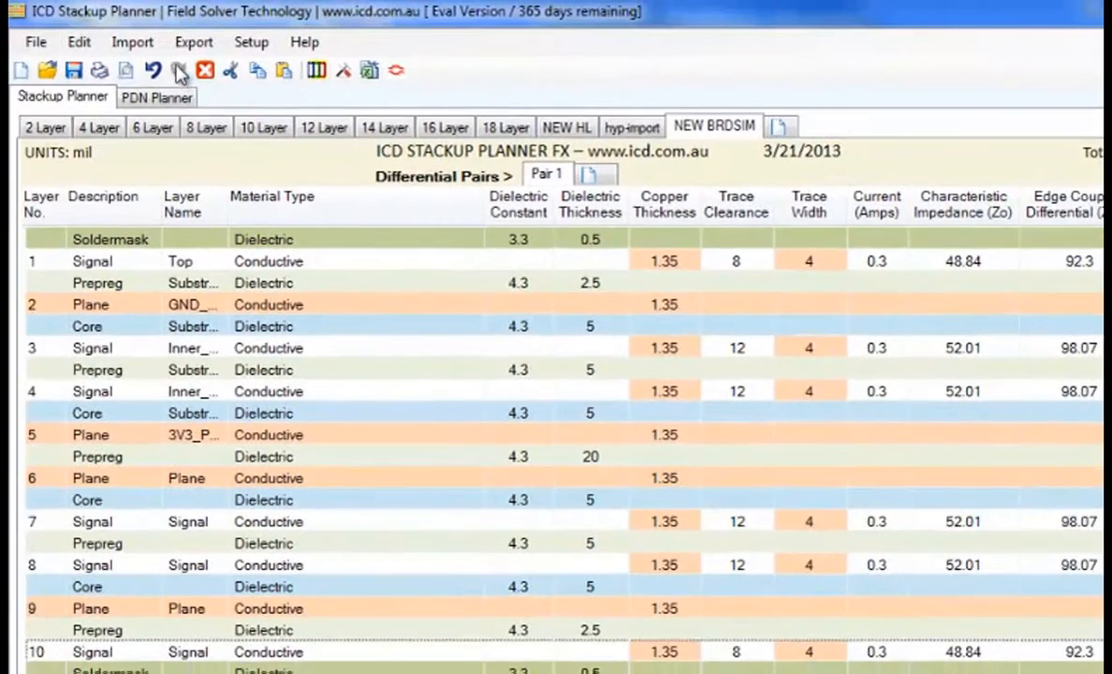
# Step: Export the stackup in HyperLynx LineSim format as NEW BRDSIM.ffs in the PADS Projects folder
pyautogui.click(176, 37)
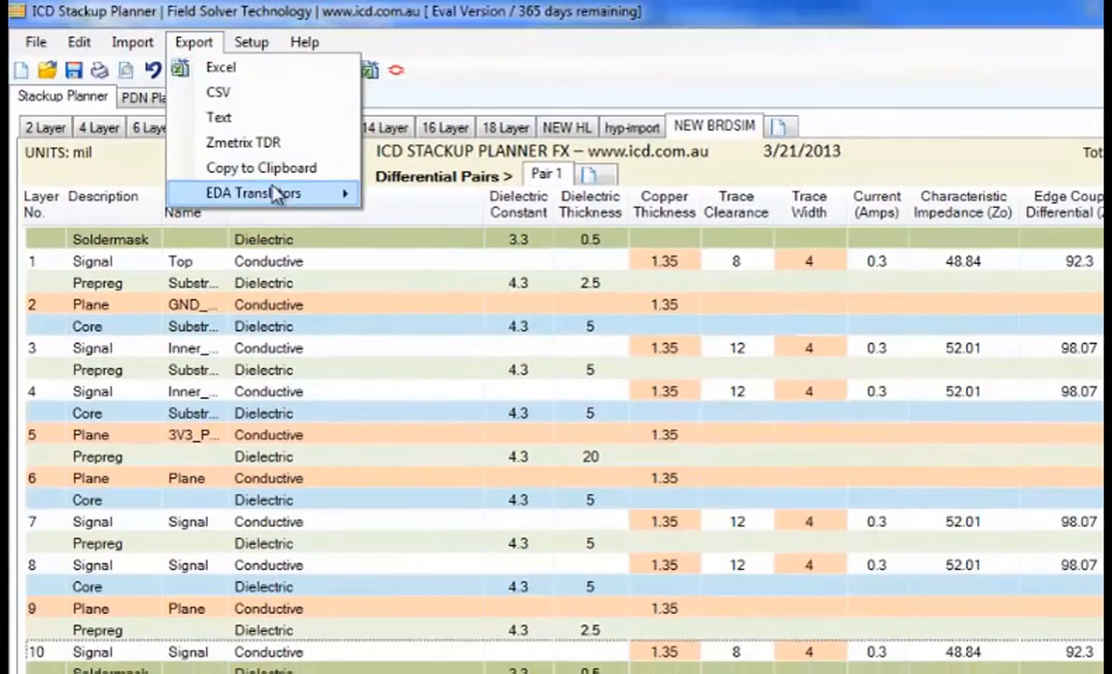
pyautogui.moveTo(281, 193)
pyautogui.click(461, 349)
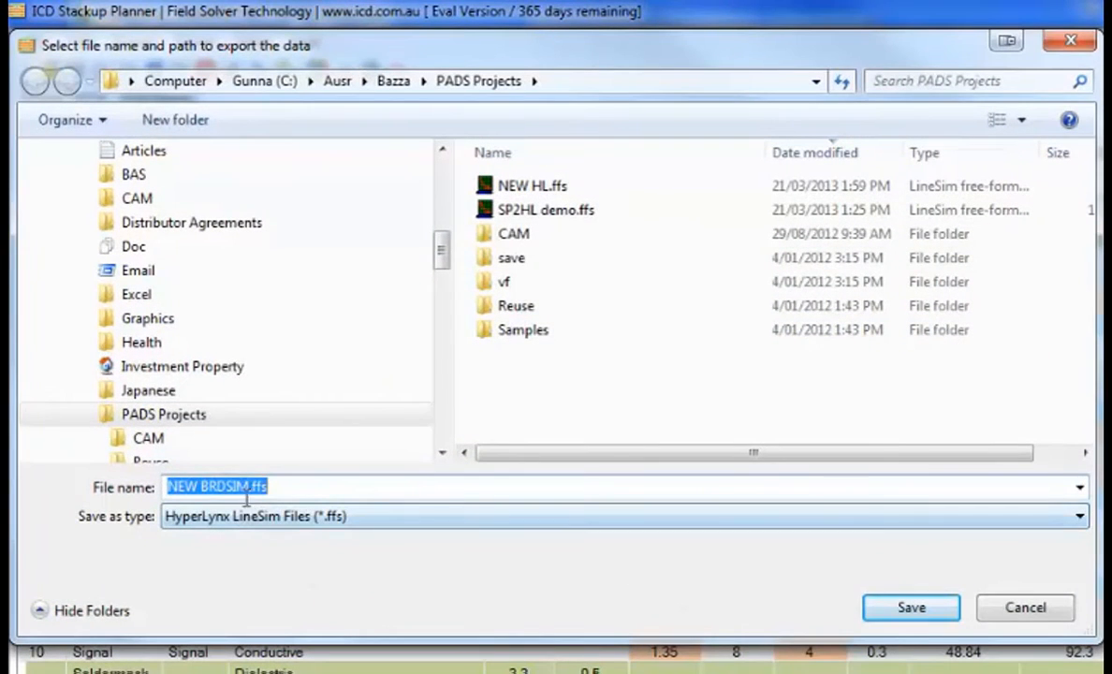
pyautogui.click(907, 610)
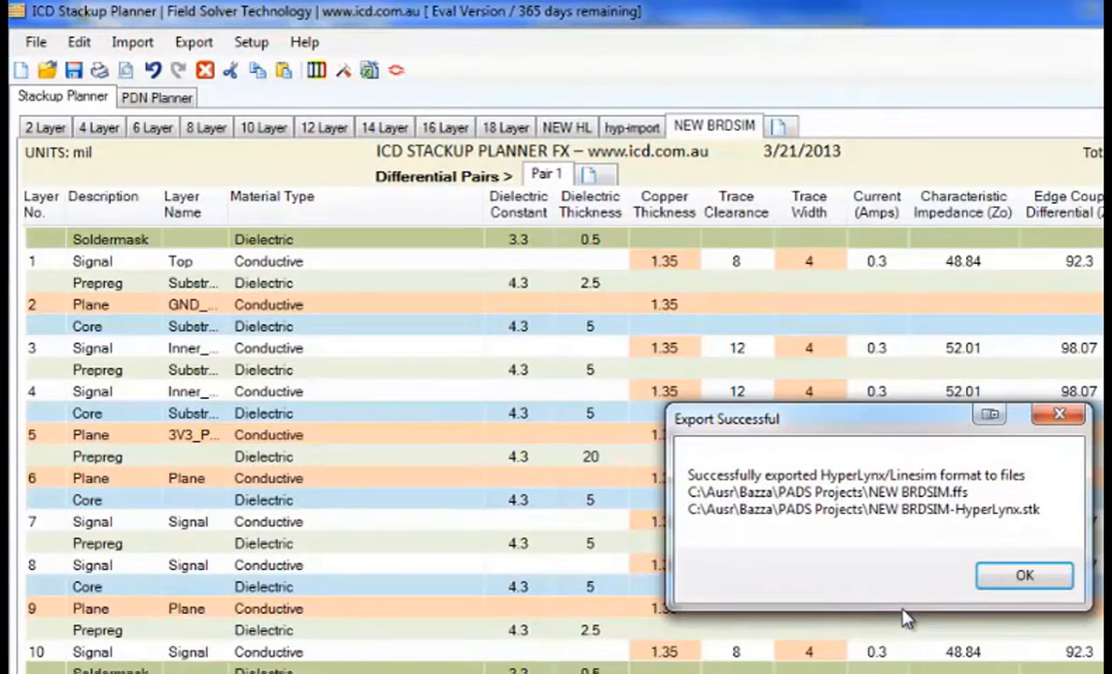
pyautogui.click(1023, 576)
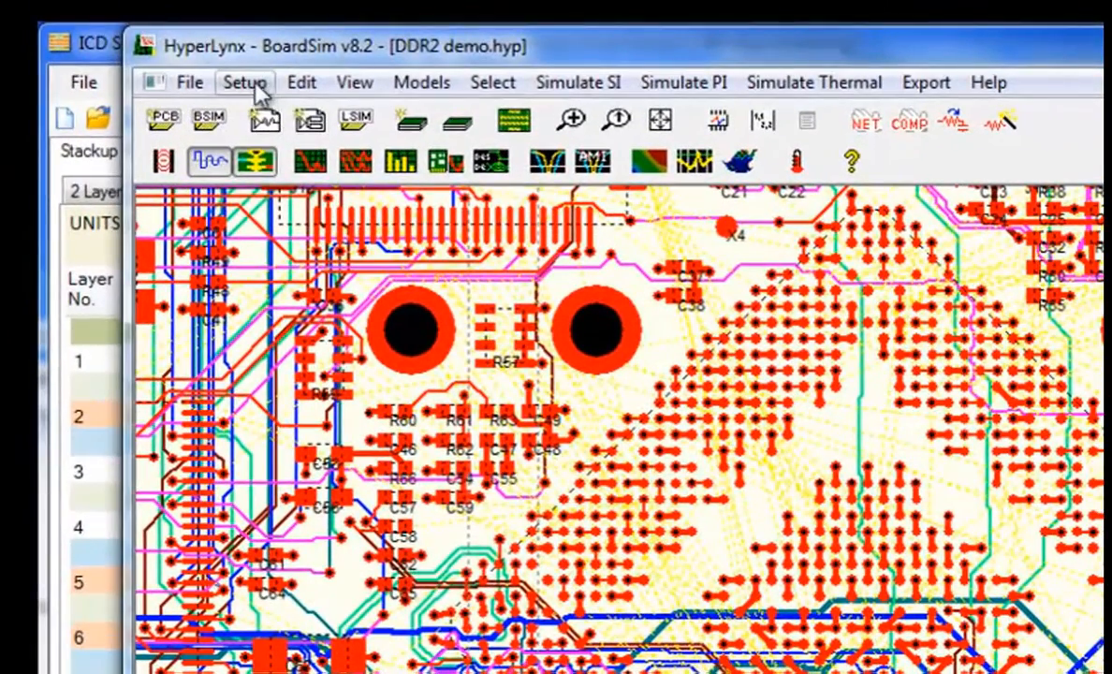
# Step: In HyperLynx BoardSim, import the stackup file NEW BRDSIM-HyperLynx.stk from the PADS Projects folder into the DDR2 demo board
pyautogui.click(251, 83)
pyautogui.moveTo(290, 122)
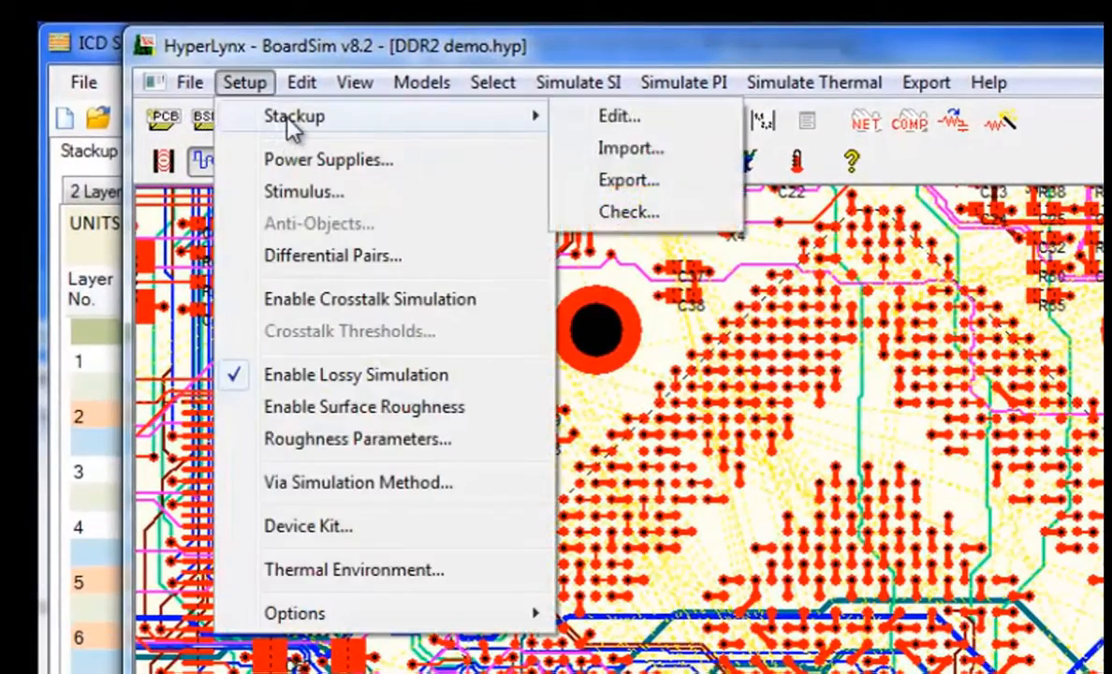
pyautogui.click(630, 150)
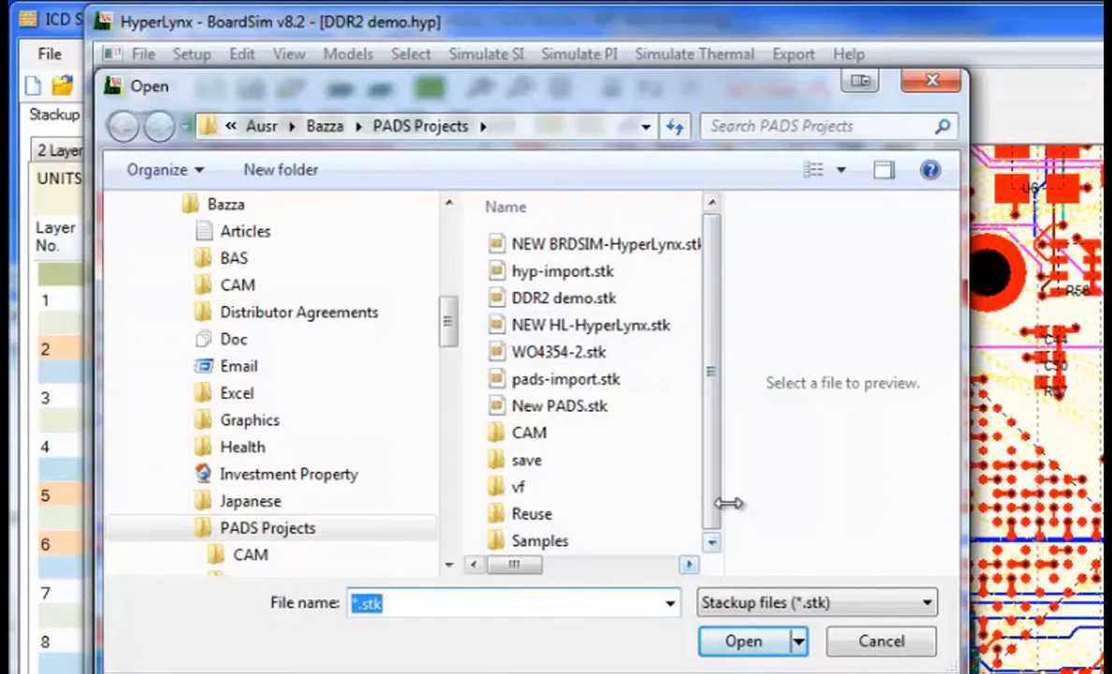
pyautogui.moveTo(728, 509); pyautogui.dragTo(807, 521)
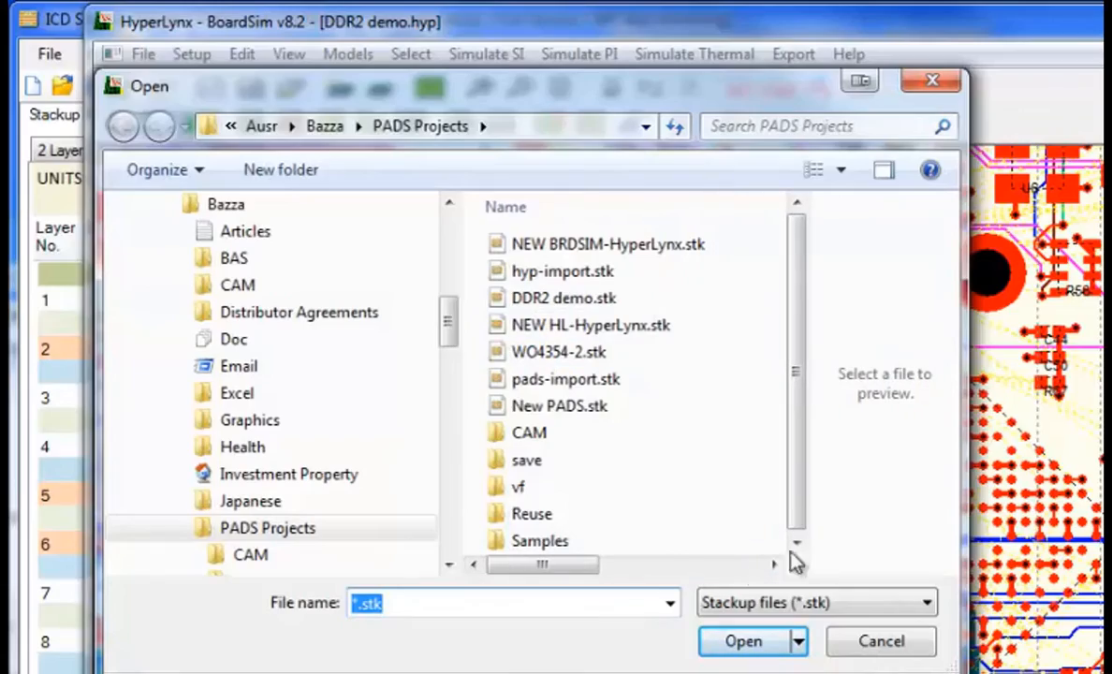
pyautogui.doubleClick(631, 244)
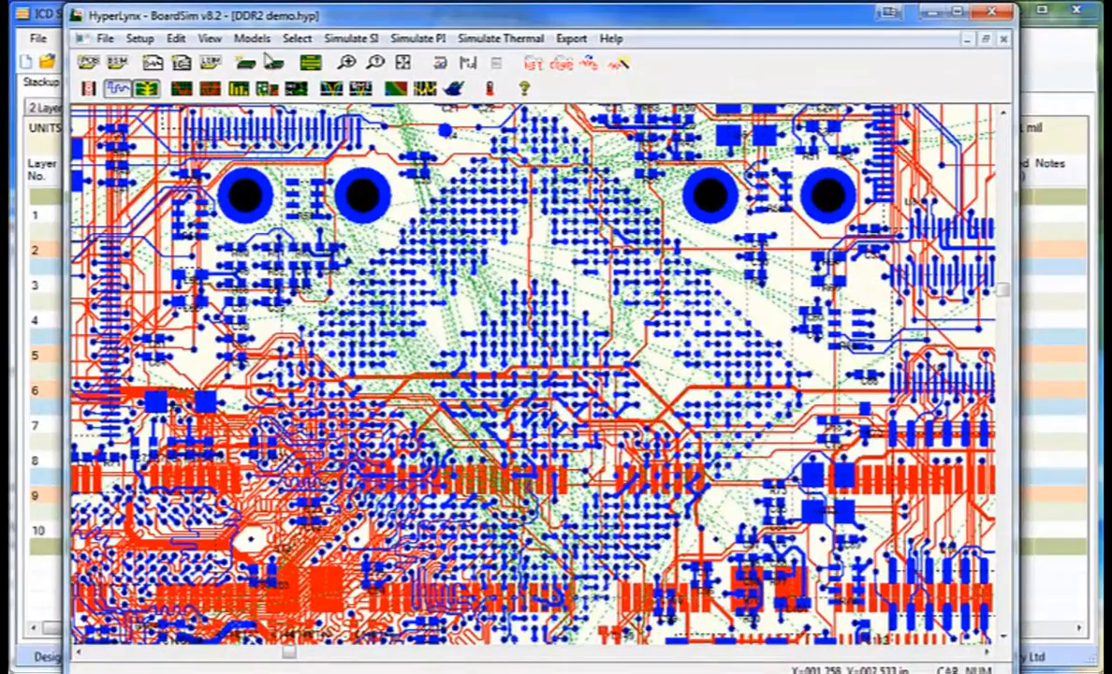
# Step: Review the board's imported layers in the Stackup Editor and switch to ICD Stackup Planner to compare them with NEW BRDSIM
pyautogui.click(312, 62)
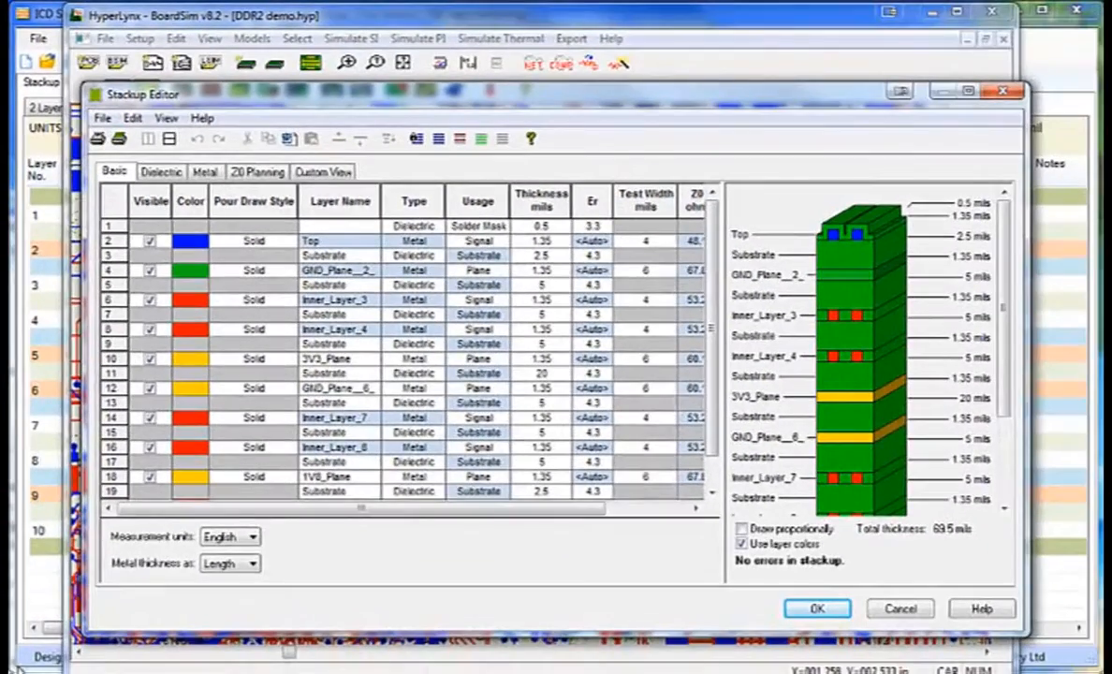
pyautogui.click(23, 663)
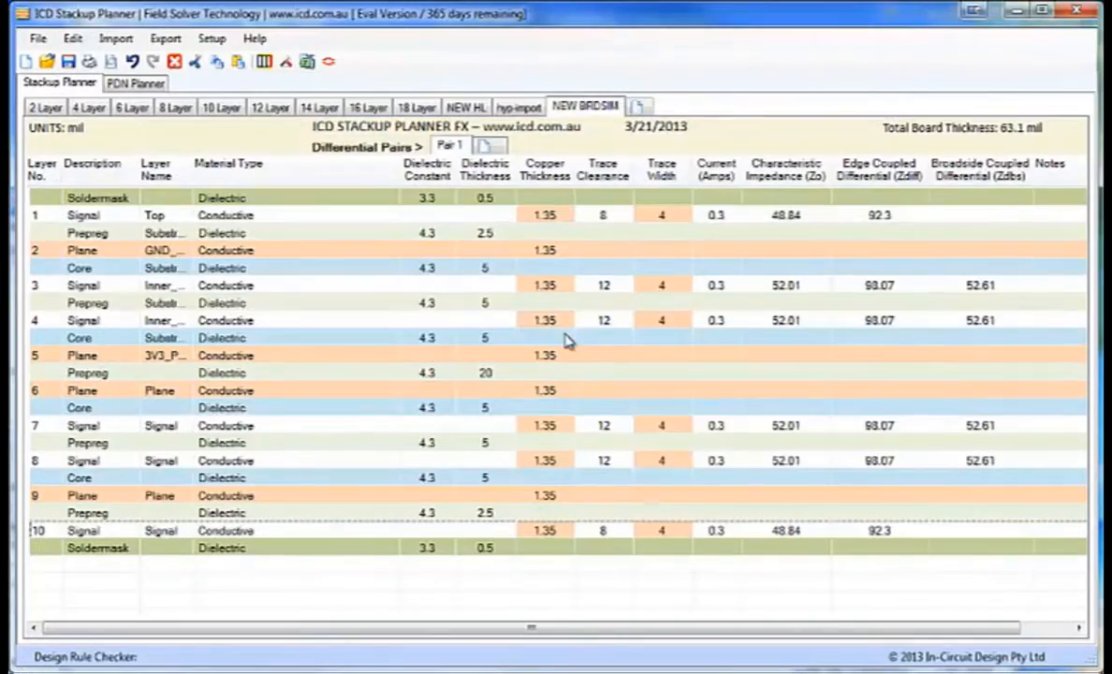